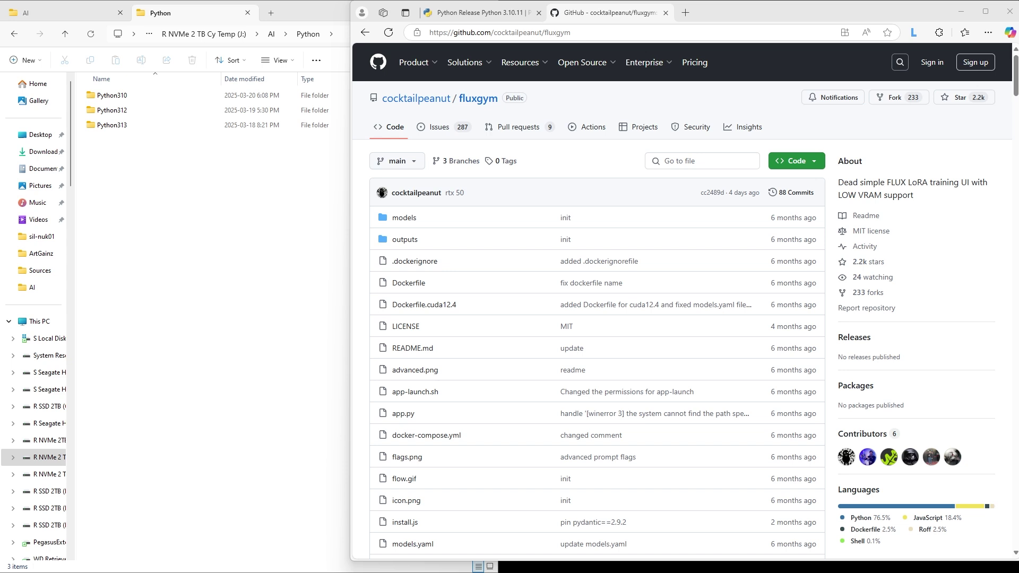
Bring the Edge window with the fluxgym GitHub tab to the front.
left_click(493, 27)
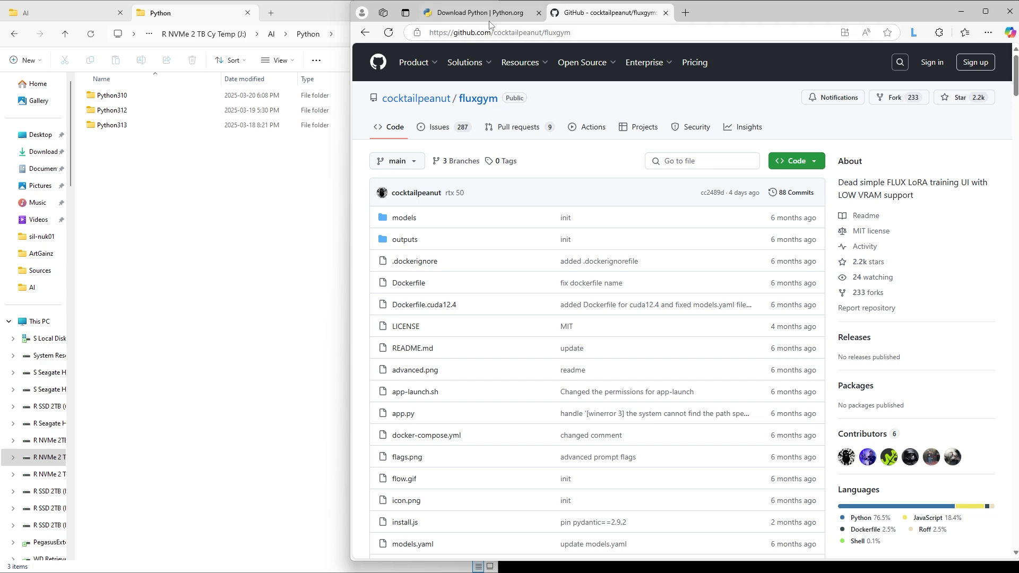
Find and open the Python 3.10.11 release page on Python.org.
left_click(472, 12)
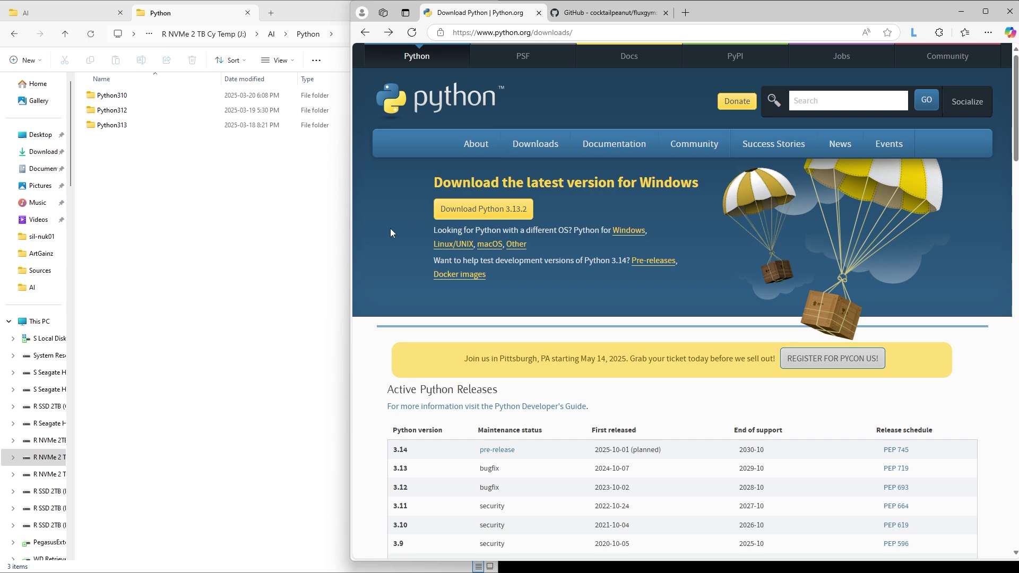
scroll(391, 232, "down", 9)
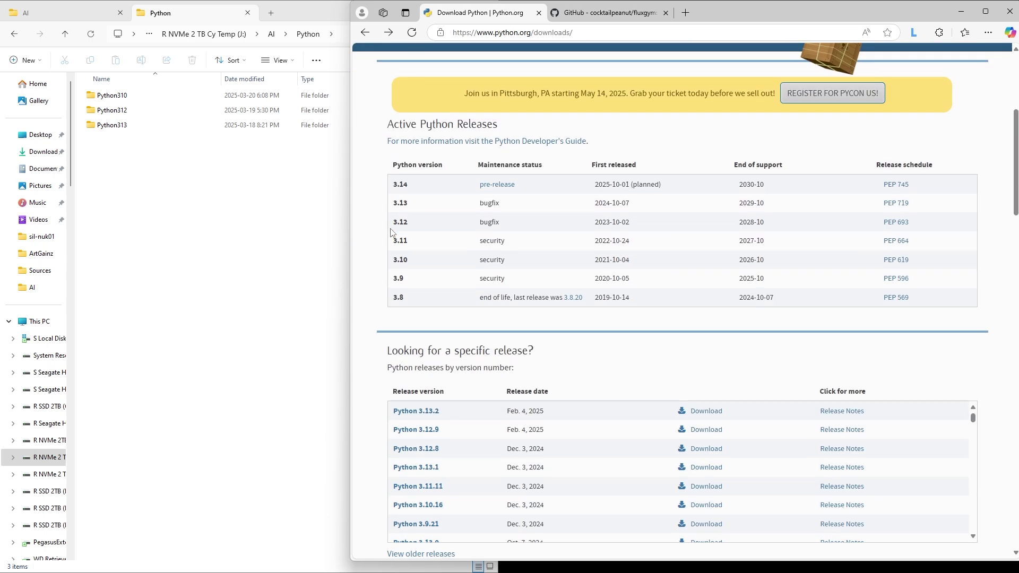
scroll(738, 287, "down", 1)
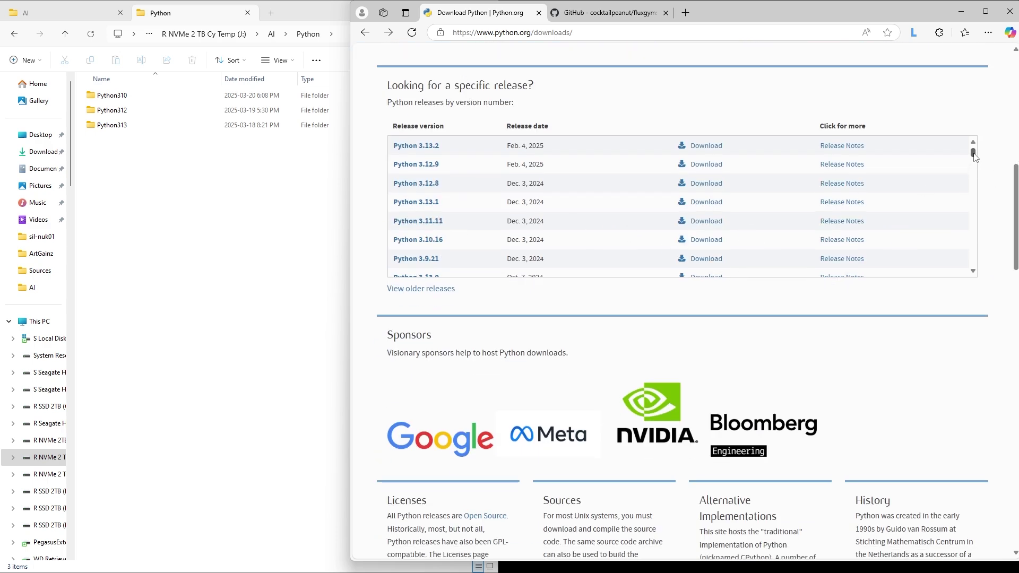
left_click_drag(973, 154, 972, 176)
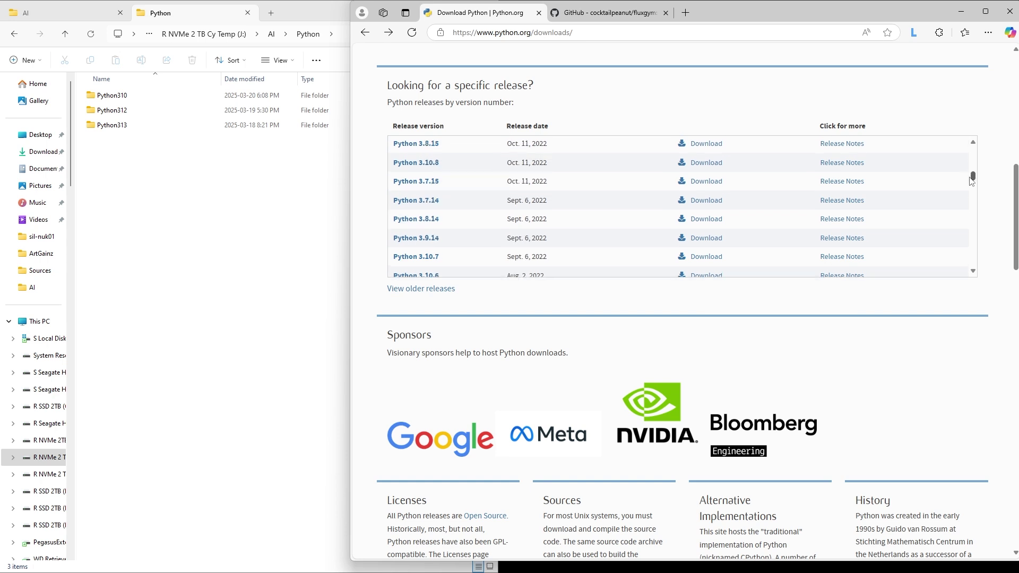
scroll(450, 194, "up", 2)
scroll(450, 193, "up", 4)
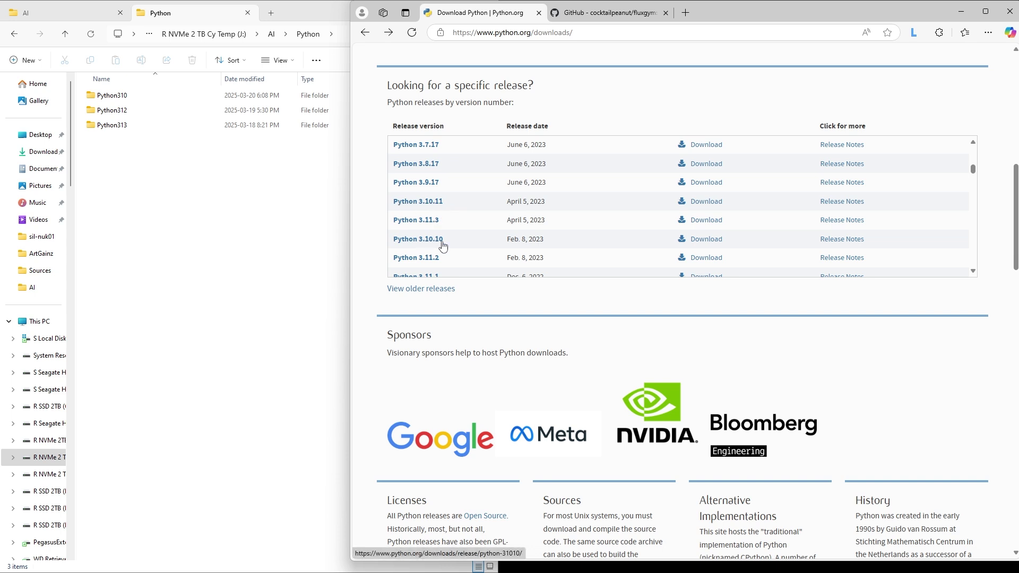
left_click(430, 203)
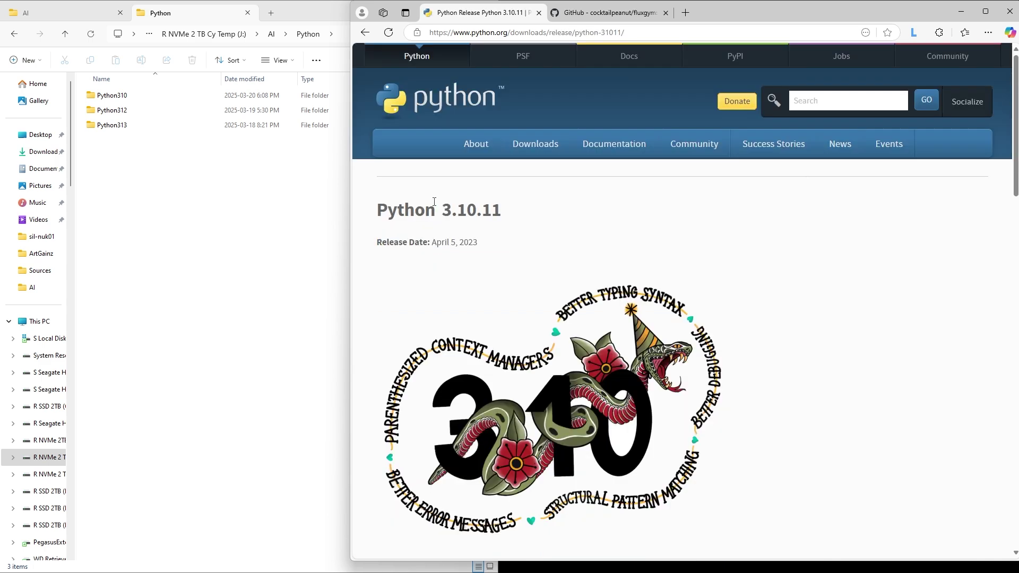
Download the Windows 64-bit installer python-3.10.11-amd64.exe and run it.
scroll(501, 213, "down", 15)
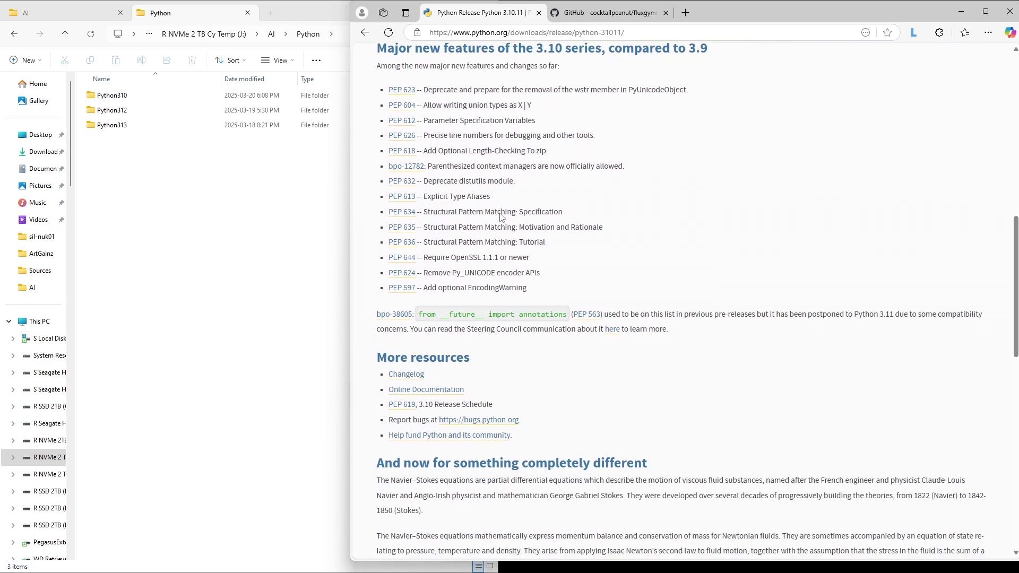
scroll(500, 217, "down", 1)
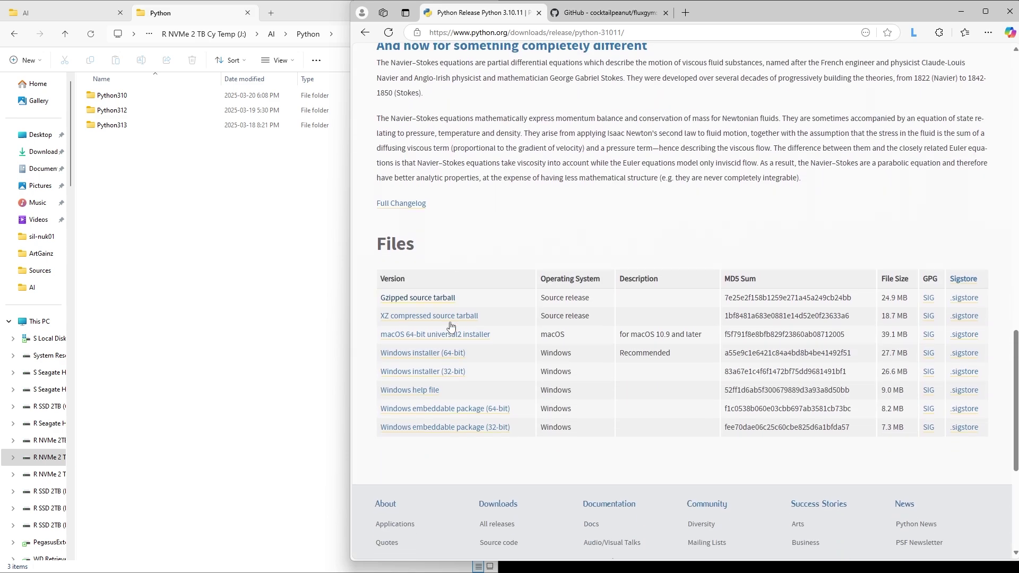
left_click(426, 353)
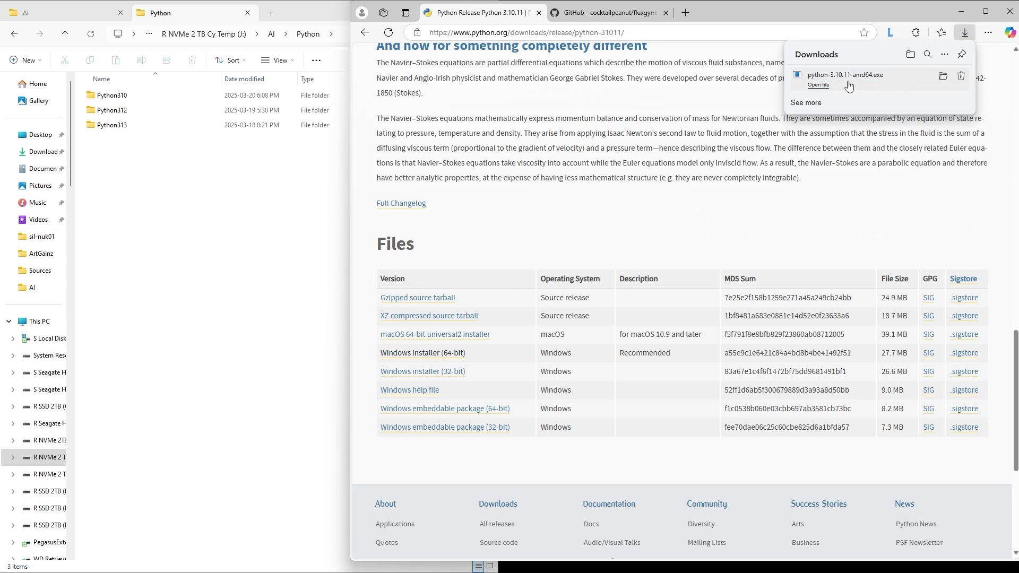
left_click(819, 85)
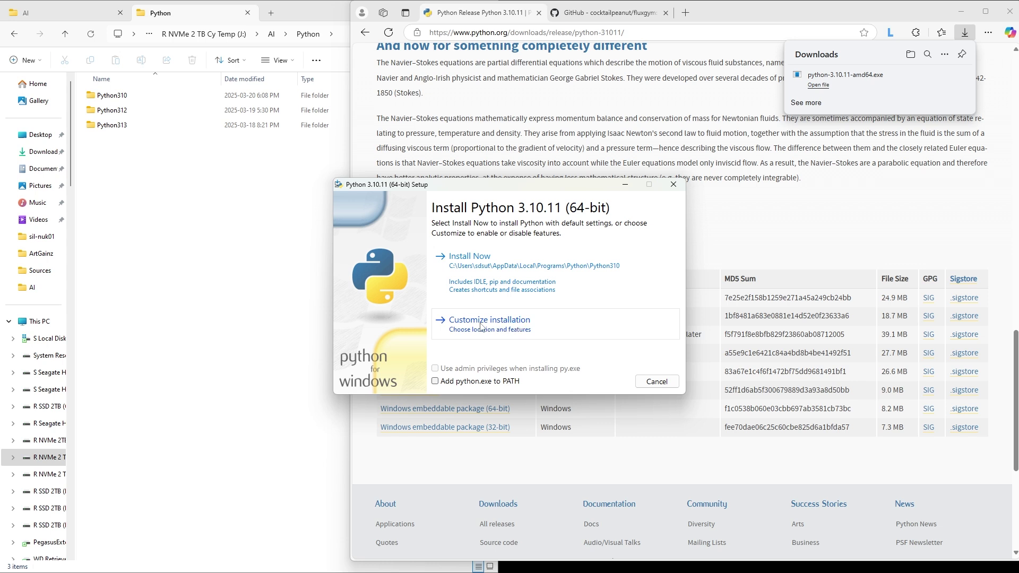
Choose a customized install with 'Add Python to environment variables' enabled, then bring up the Python folder.
left_click(476, 324)
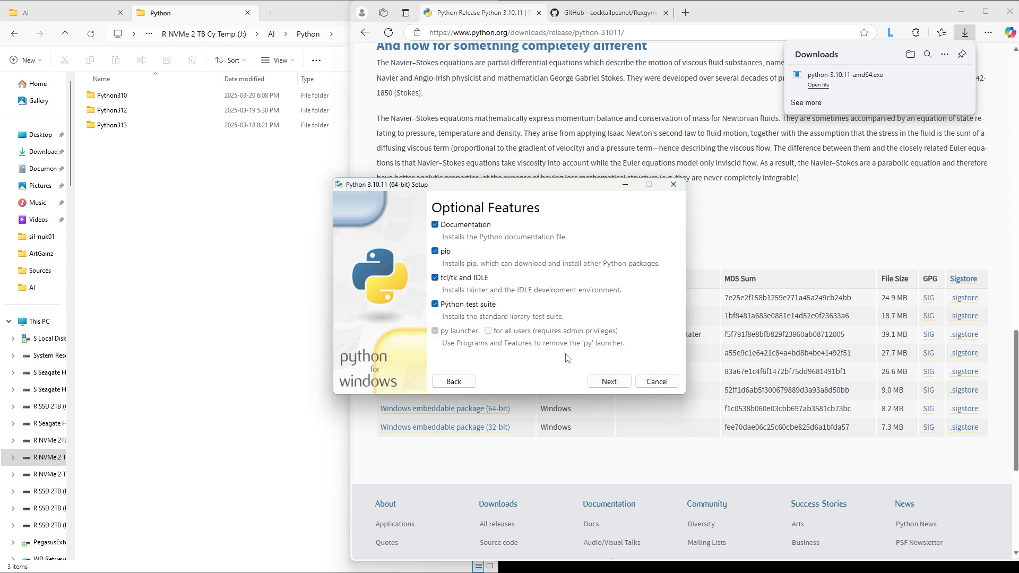
left_click(611, 383)
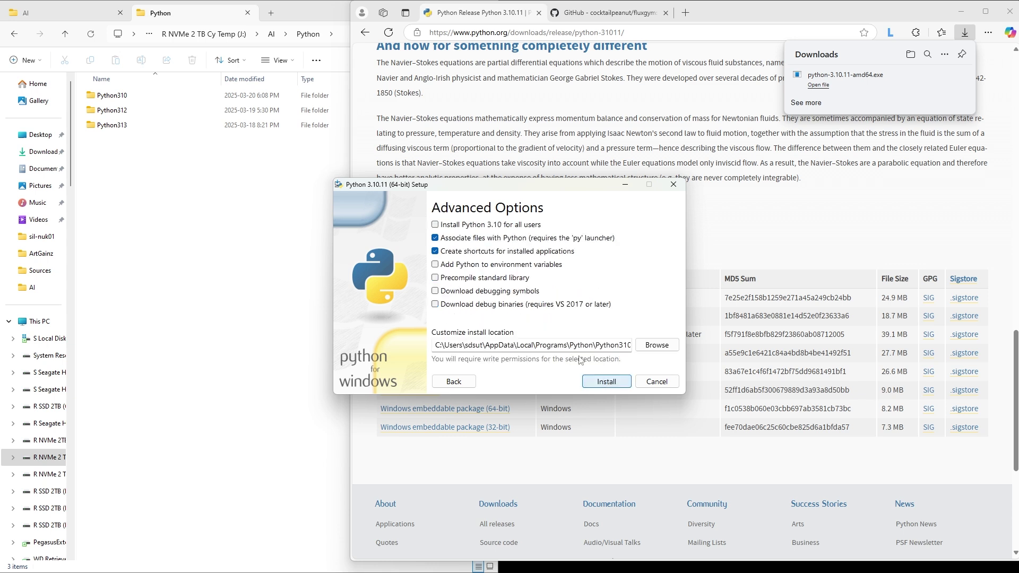
left_click(438, 267)
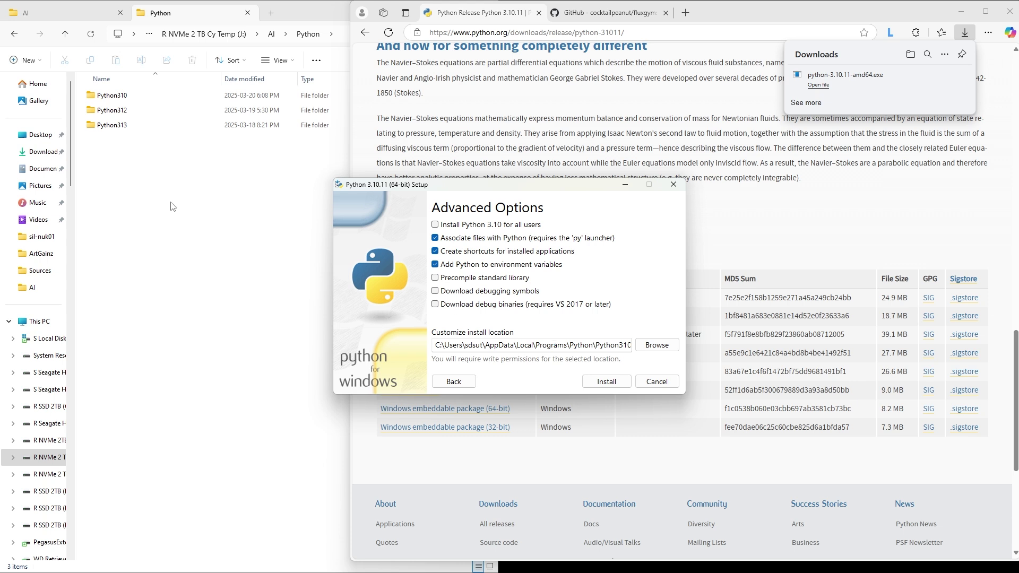
left_click(92, 151)
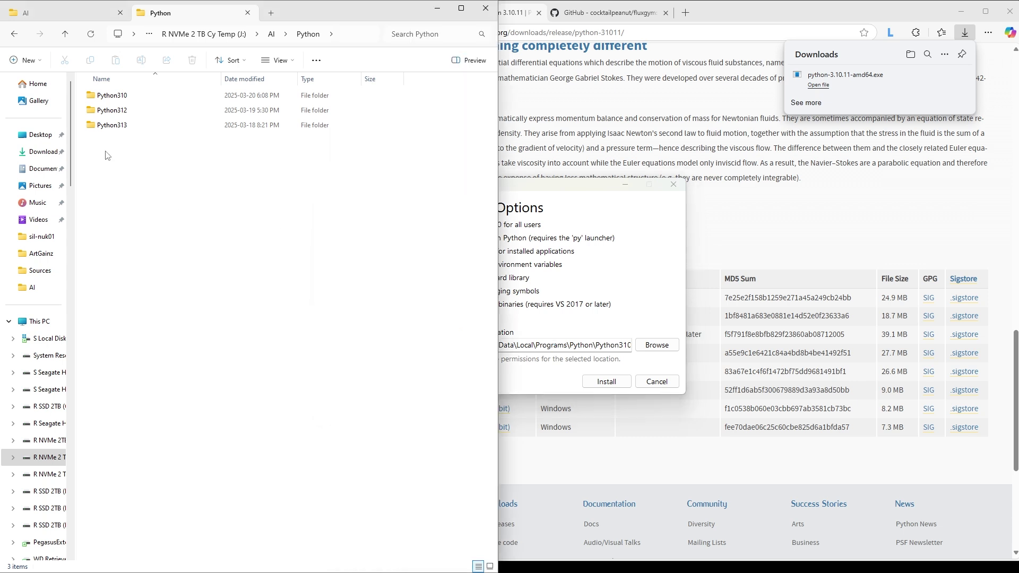
Copy the J:\AI\Python\Python310 folder path from File Explorer's address bar.
double_click(130, 97)
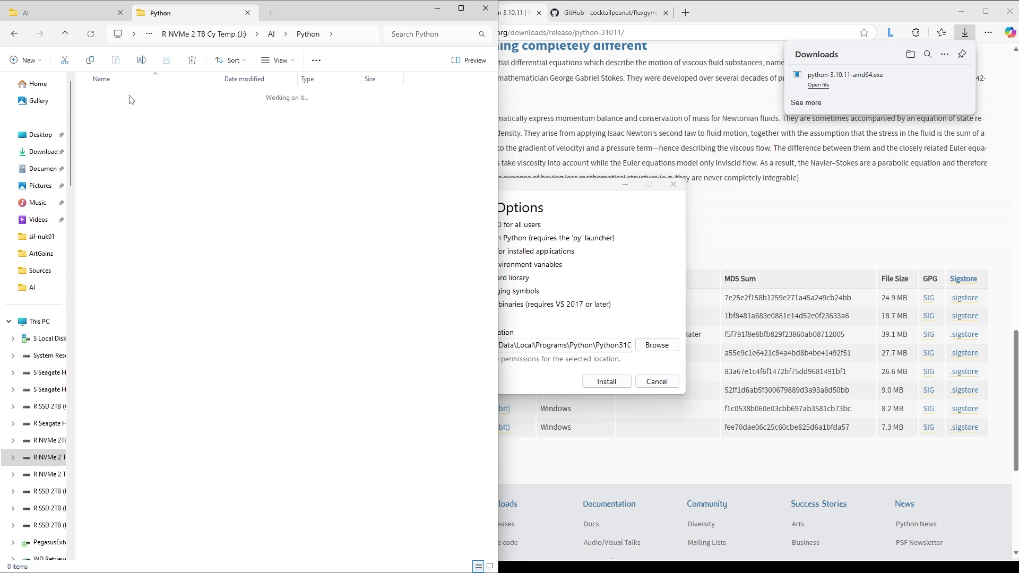
left_click(330, 34)
key("ctrl+c")
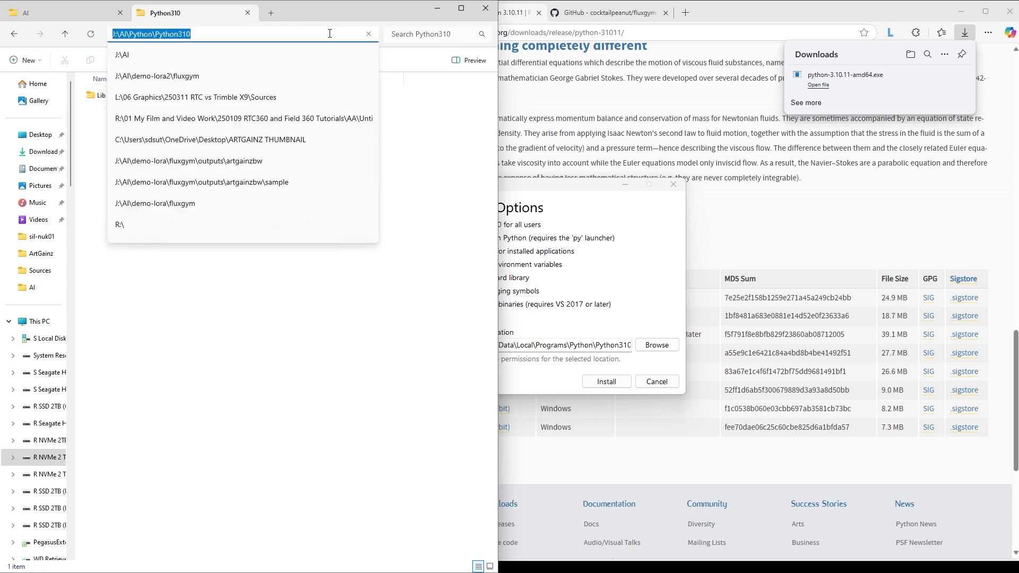
left_click(230, 371)
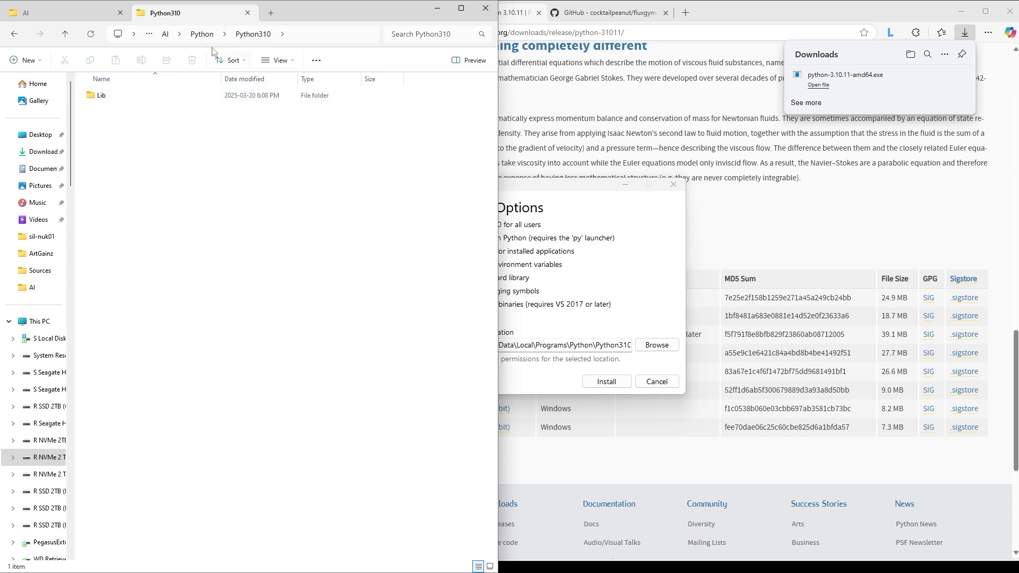
left_click(202, 34)
Set the install location to J:\AI\Python\Python310, install, and close the finished setup.
left_click(662, 306)
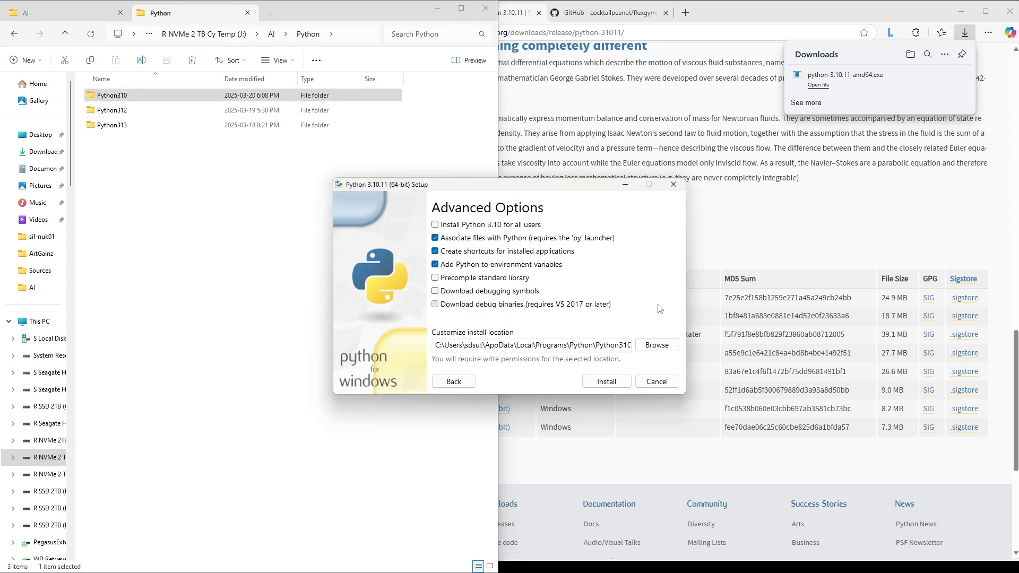
double_click(614, 350)
double_click(582, 344)
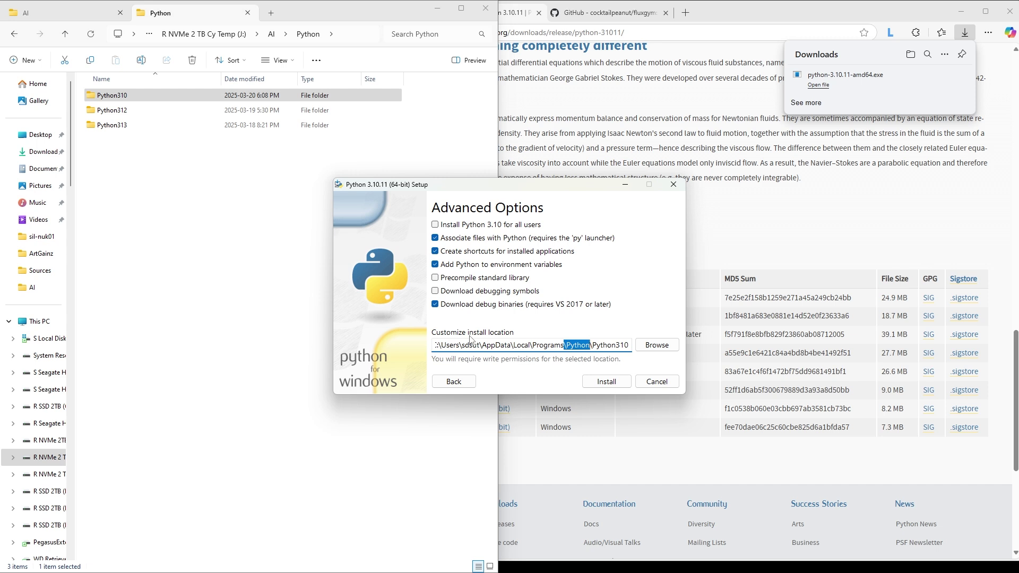
key("ctrl+a")
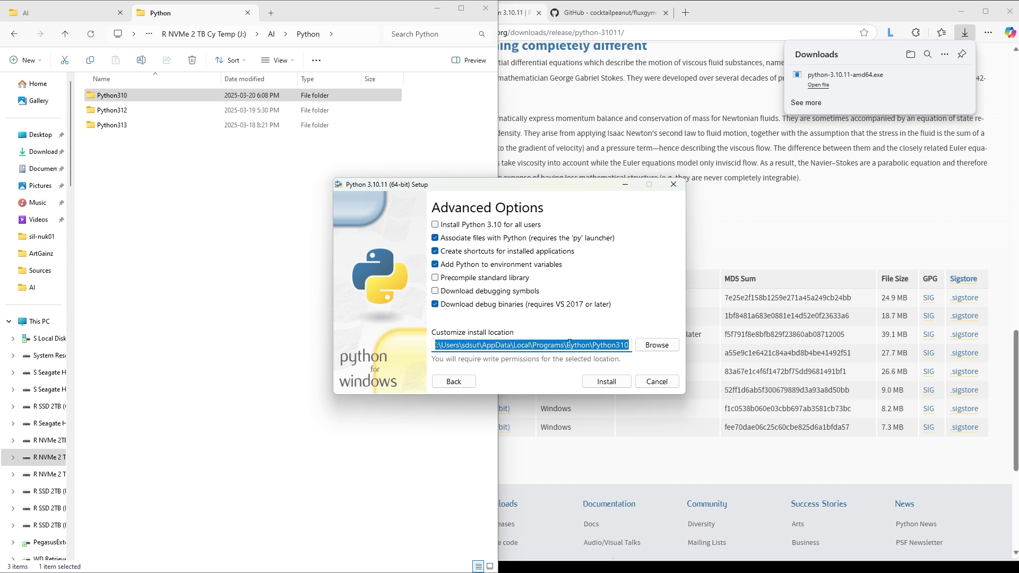
key("ctrl+v")
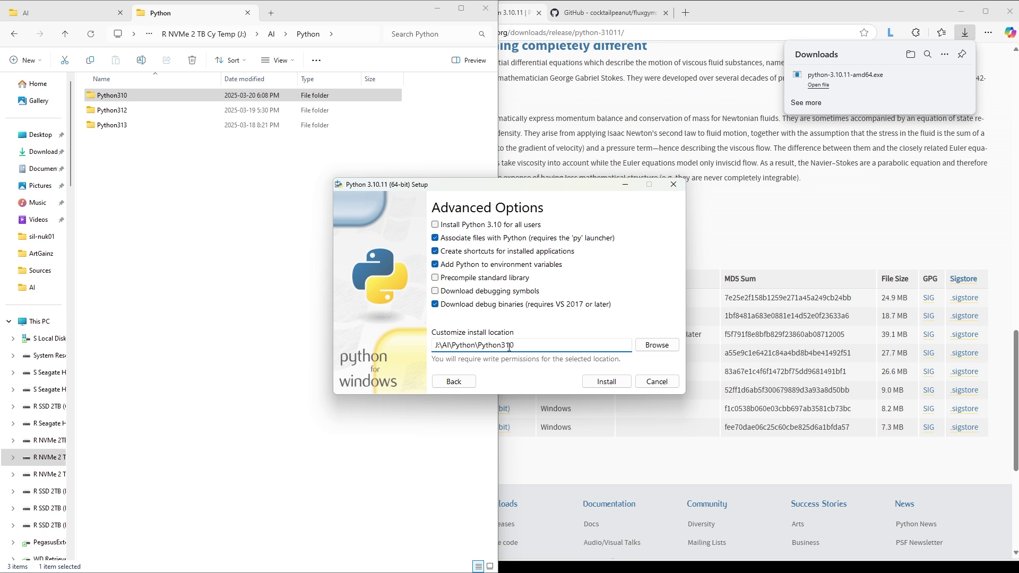
left_click(607, 382)
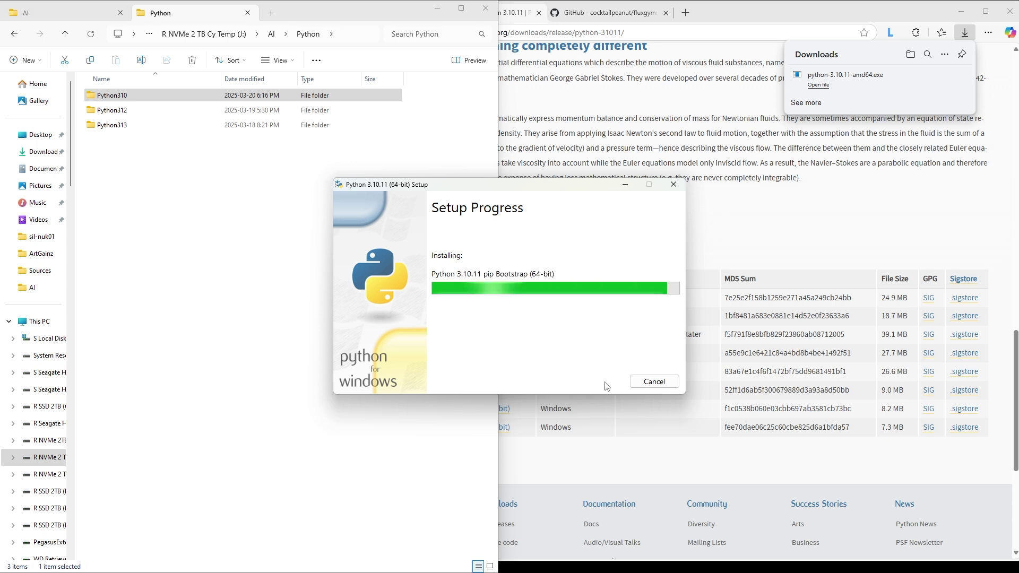
left_click(639, 382)
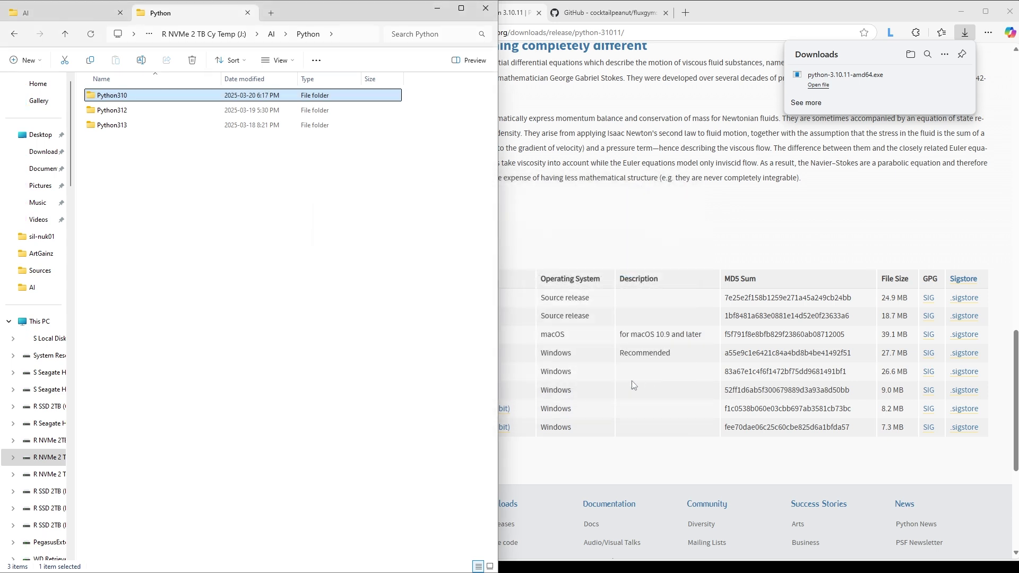
Scroll the fluxgym README on GitHub down to the Install Manually section.
left_click(750, 8)
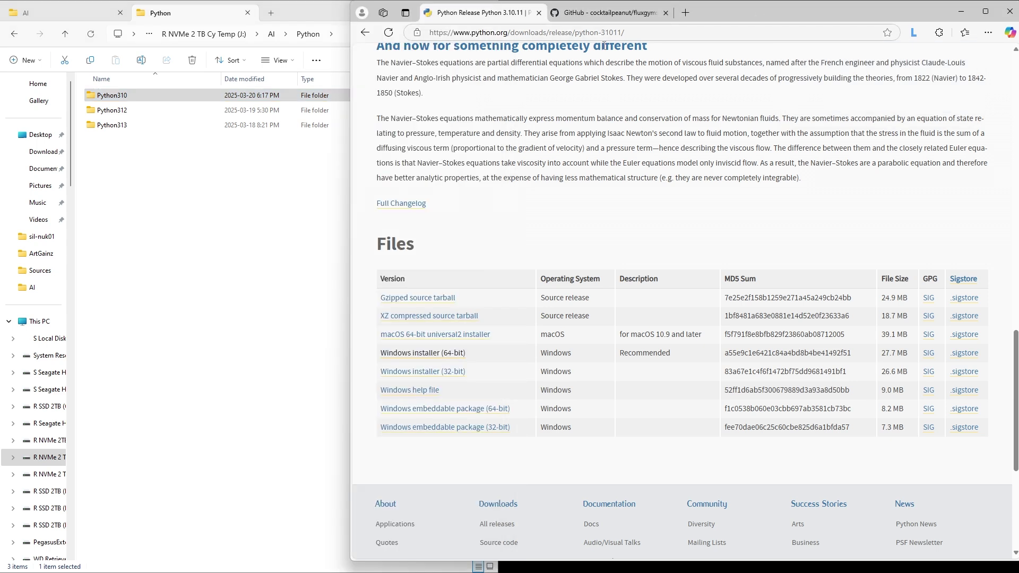
left_click(608, 15)
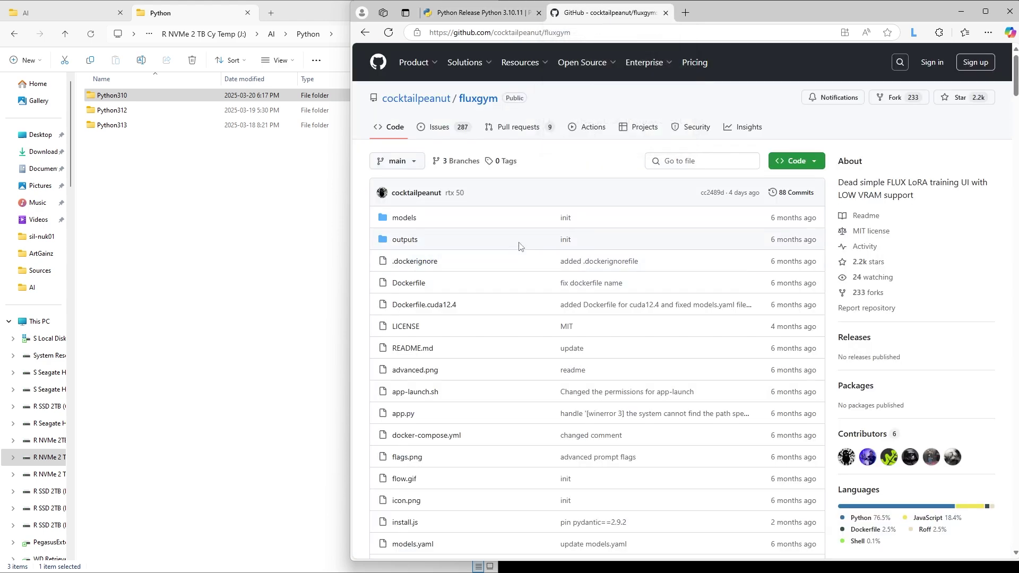
scroll(519, 246, "down", 20)
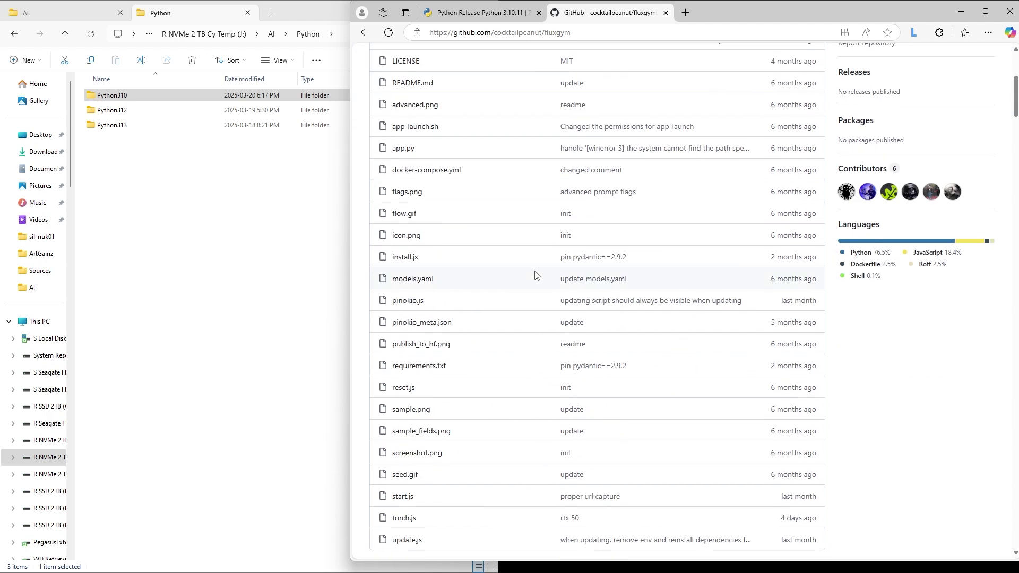
scroll(467, 245, "down", 12)
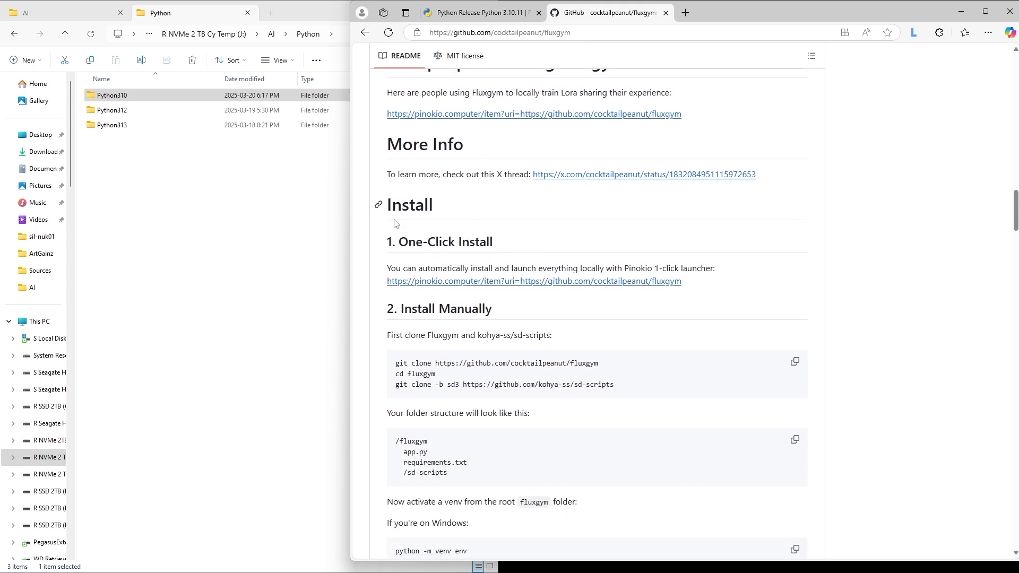
scroll(419, 306, "down", 1)
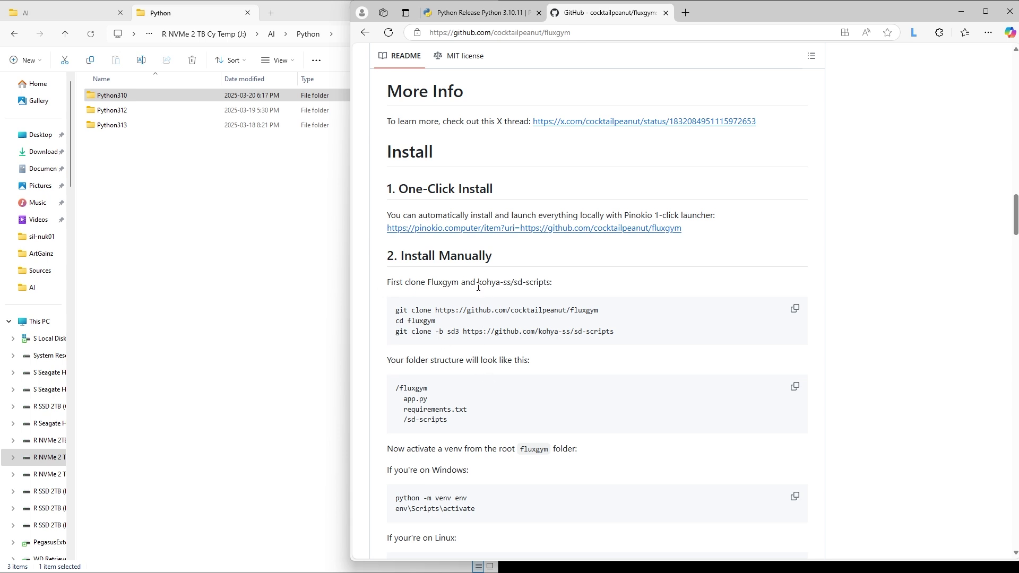
Create a new folder named demo-lora inside J:\AI.
left_click(191, 196)
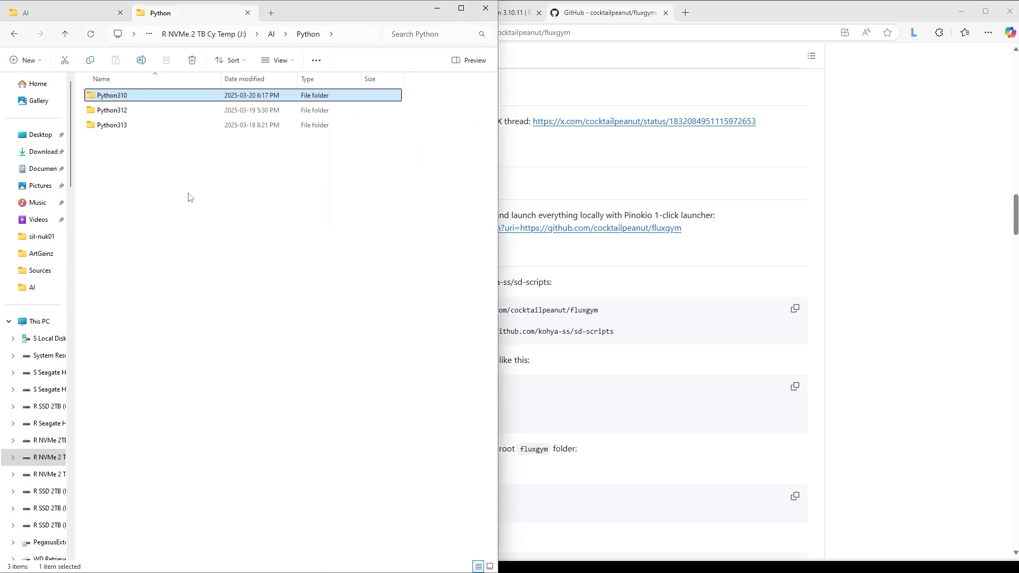
left_click(72, 12)
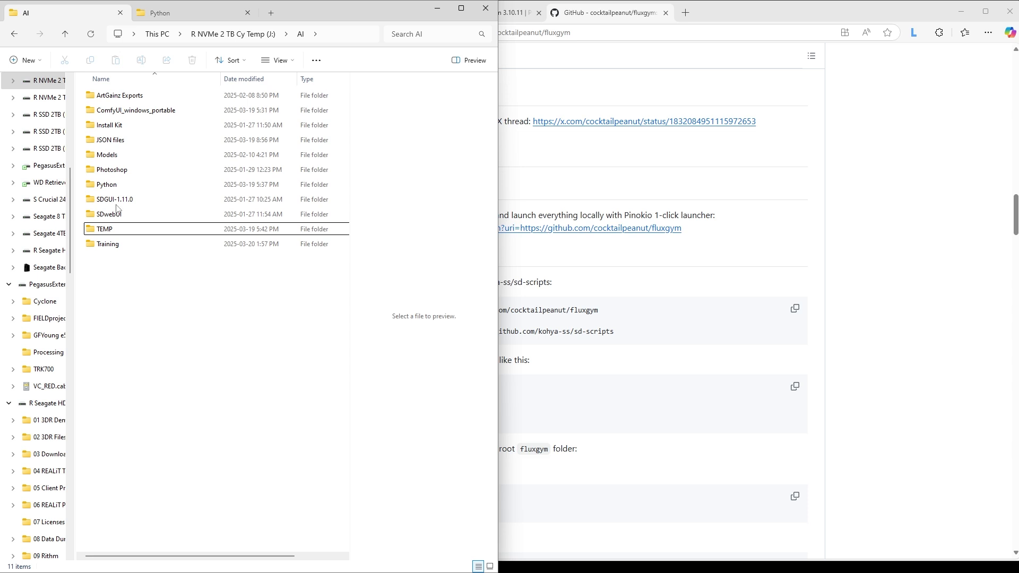
left_click(28, 61)
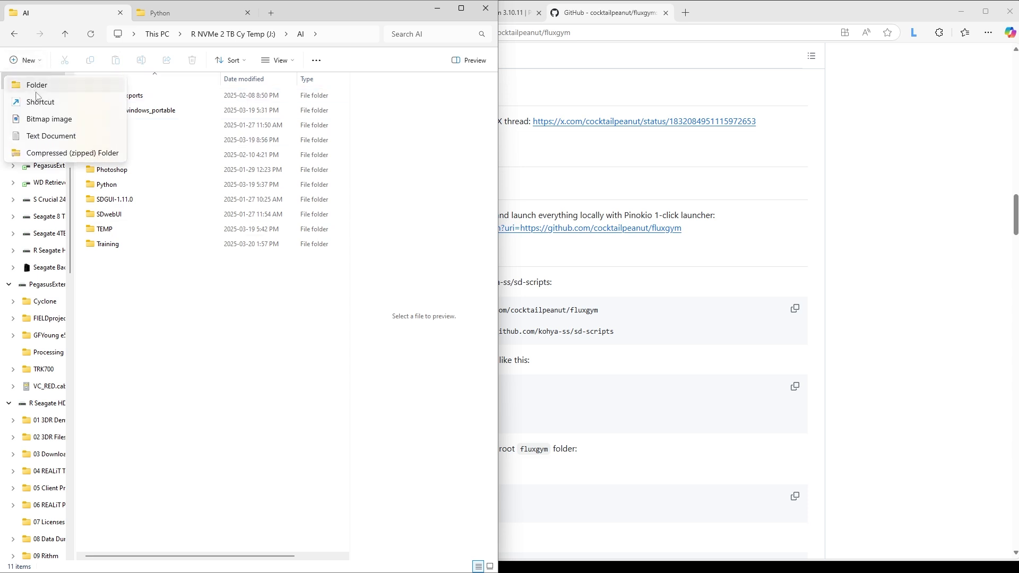
left_click(29, 84)
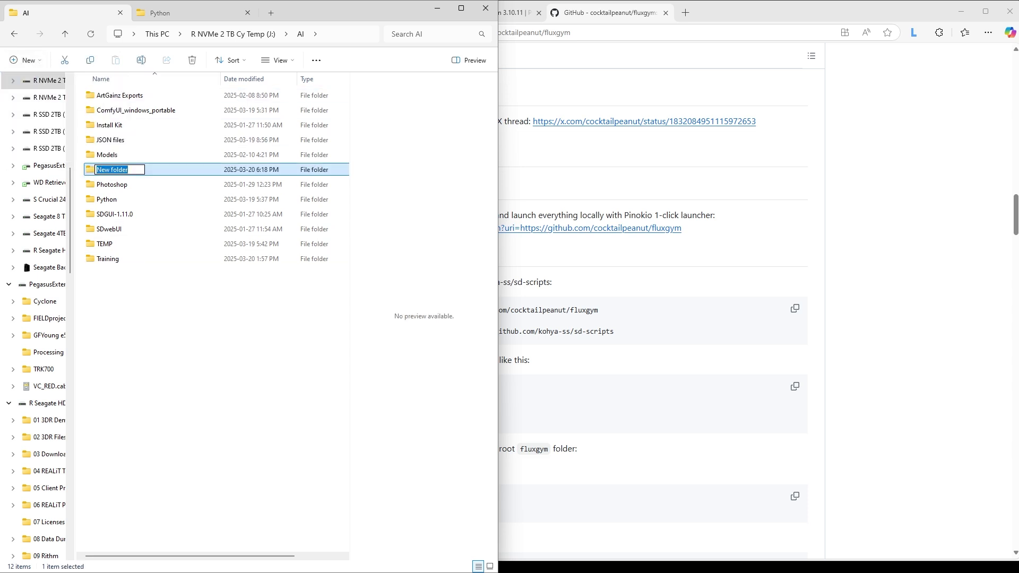
type("demo-lora")
key("Return")
key("Return")
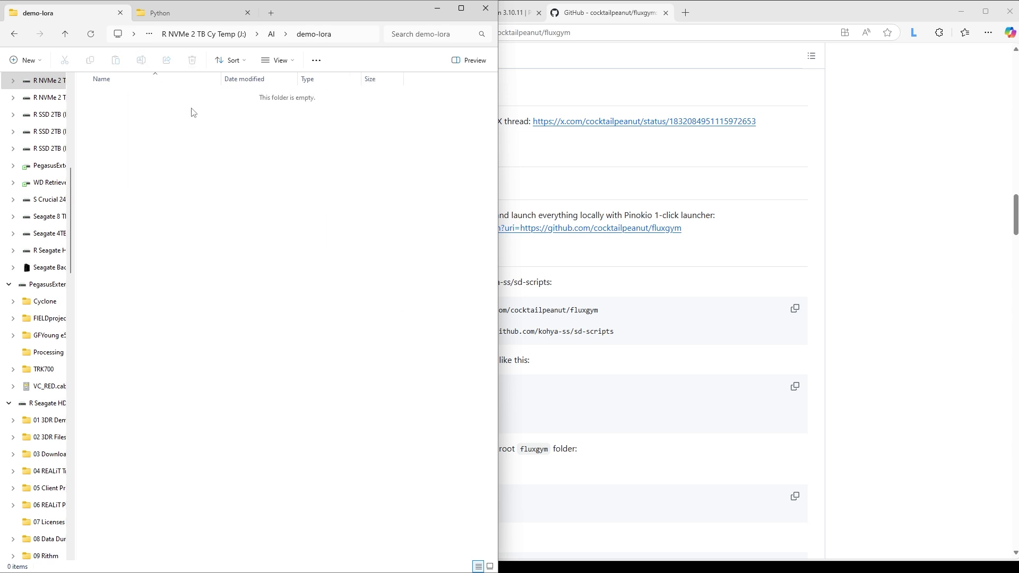
Create a fluxgym folder inside demo-lora and open it.
right_click(153, 157)
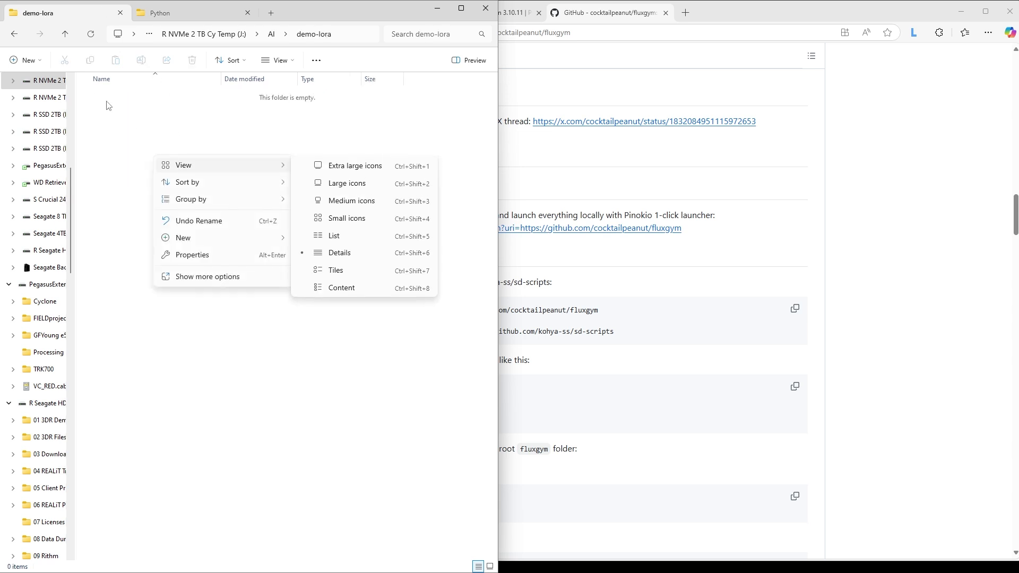
left_click(108, 105)
left_click(23, 61)
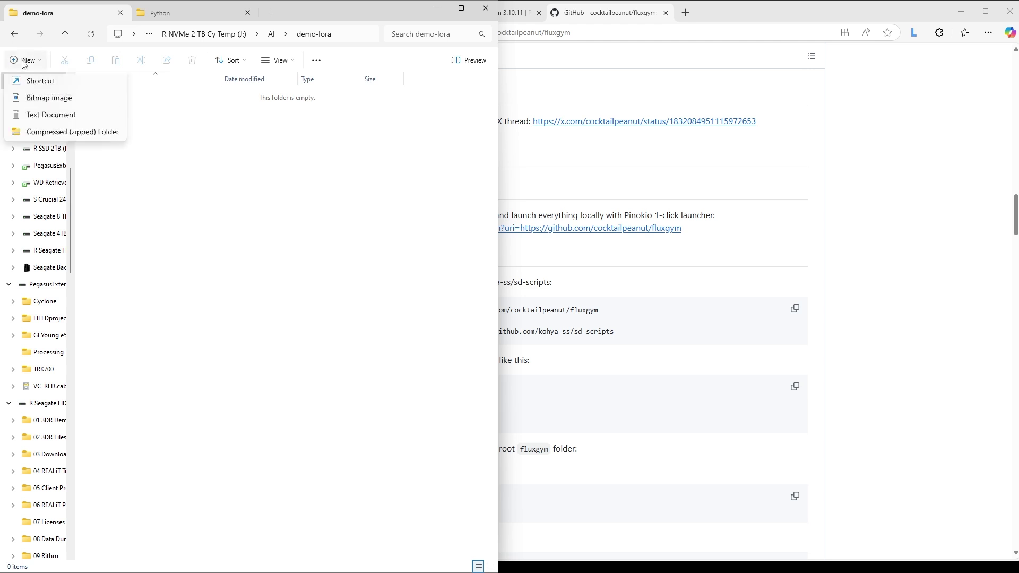
left_click(38, 84)
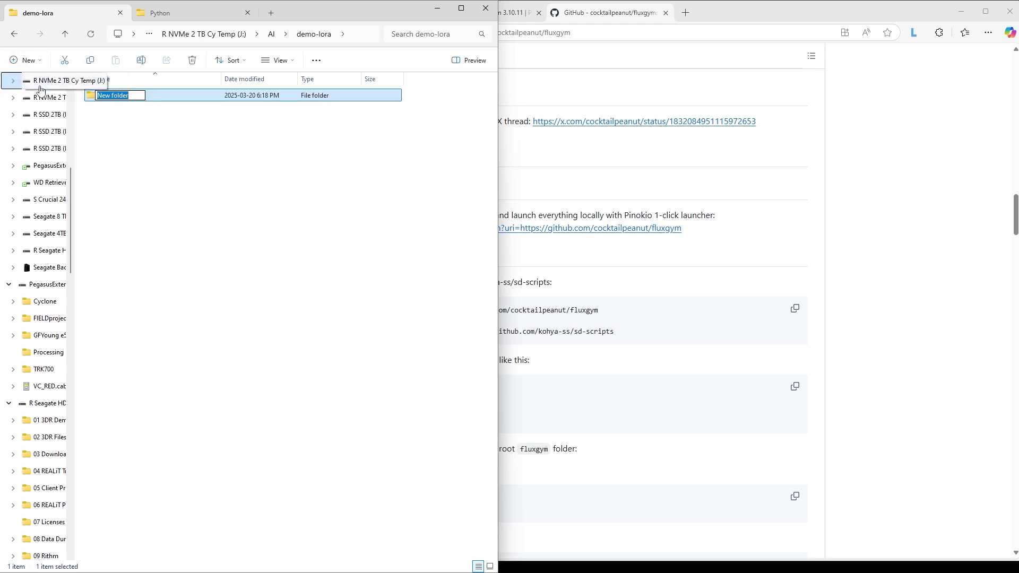
type("fluxgym")
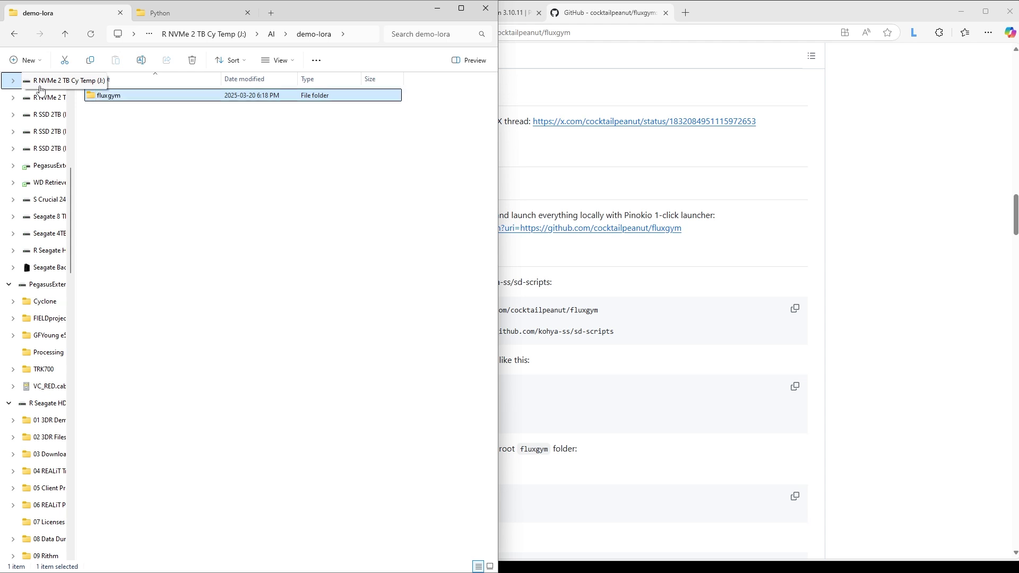
left_click(113, 108)
double_click(112, 96)
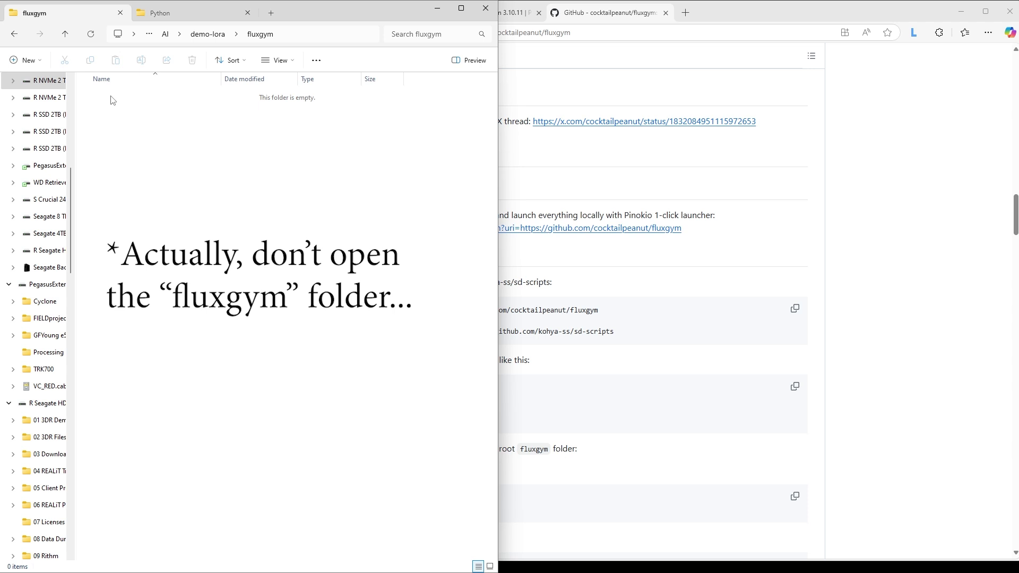
Open a Command Prompt at the fluxgym folder using cmd in the address bar.
left_click(285, 34)
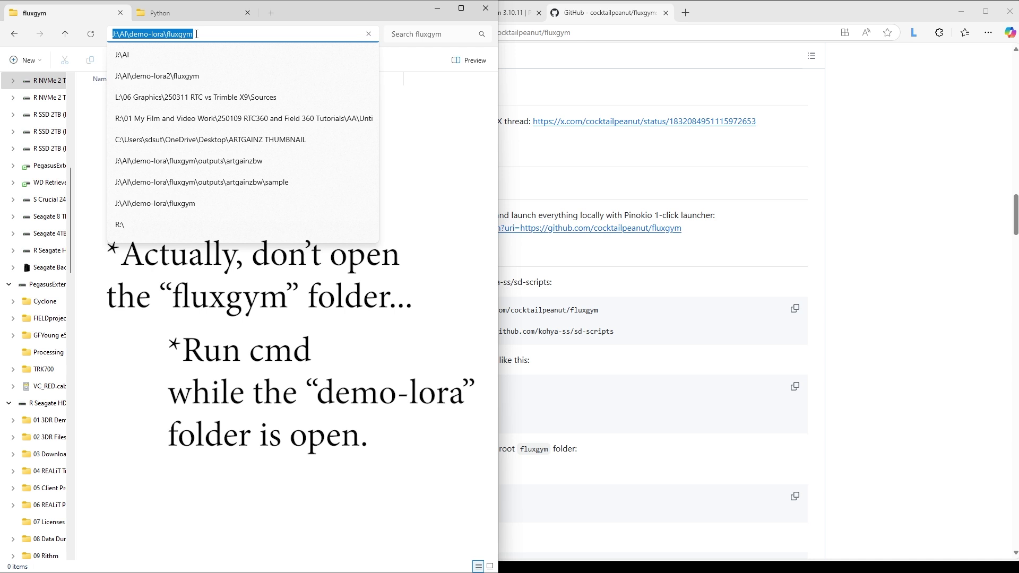
type("cmd")
key("Return")
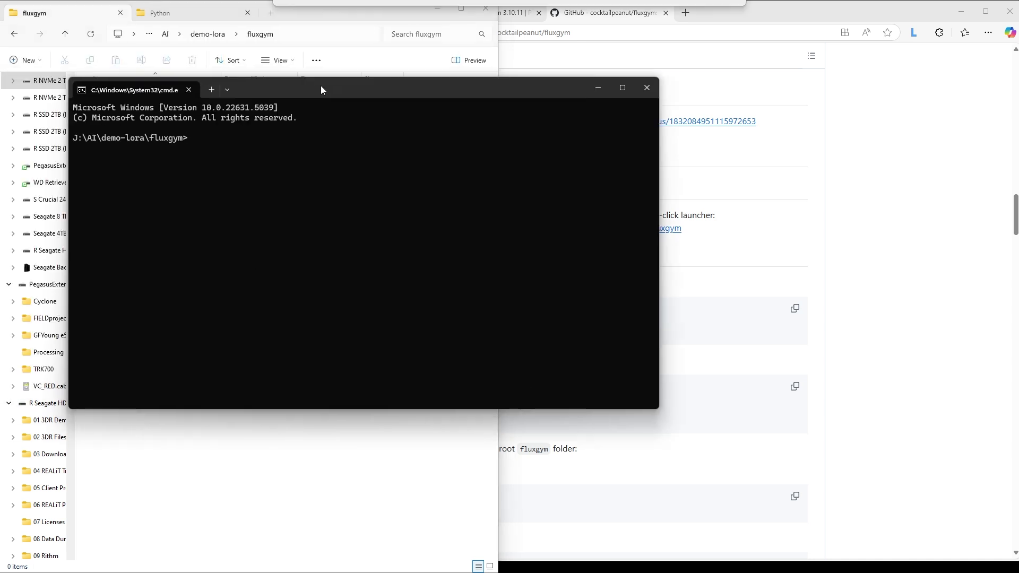
left_click_drag(321, 84, 418, 161)
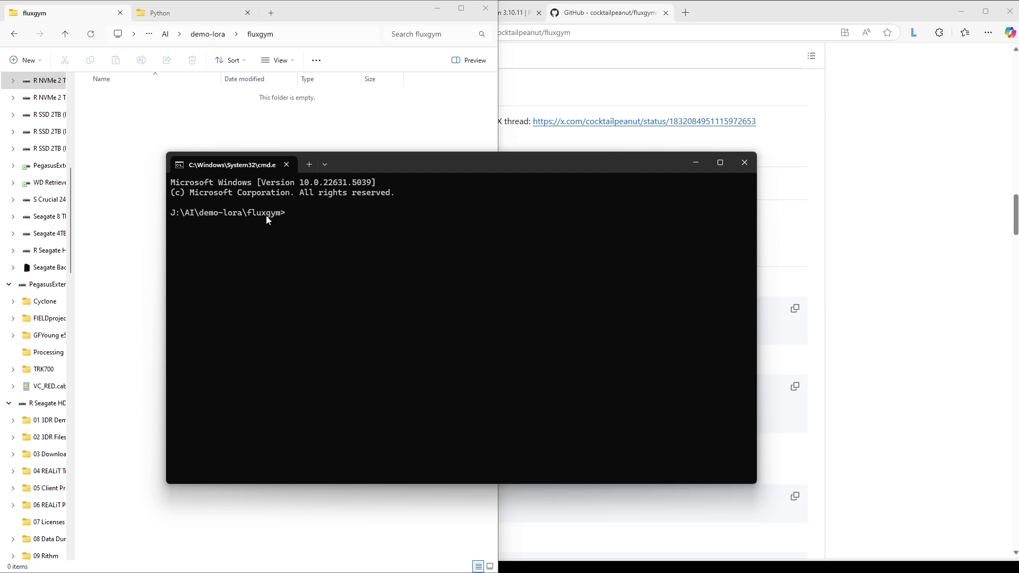
left_click_drag(376, 169, 233, 228)
Paste and run the README's git clone commands for Fluxgym and kohya-ss sd-scripts.
left_click(404, 309)
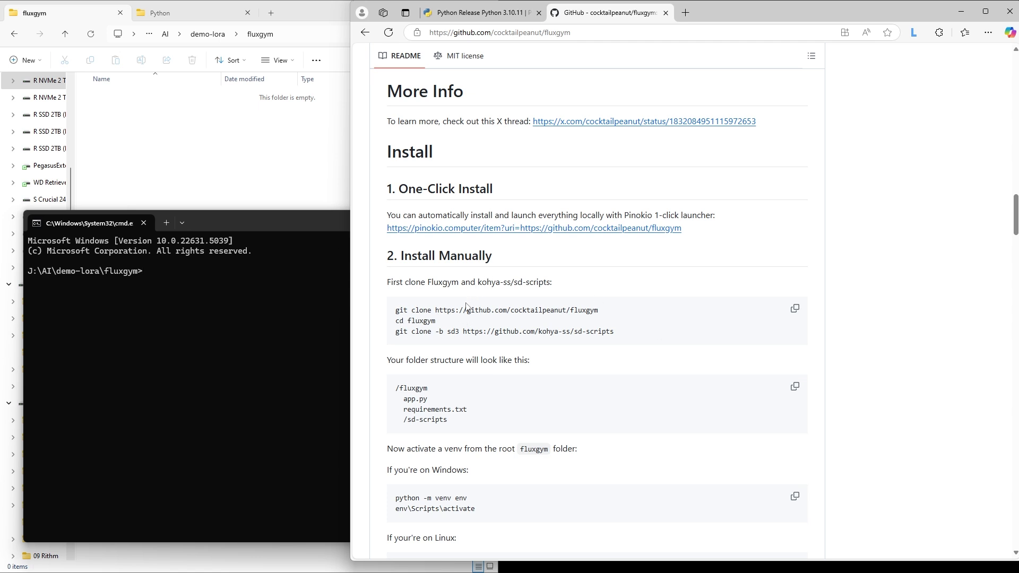
left_click(797, 317)
left_click(174, 272)
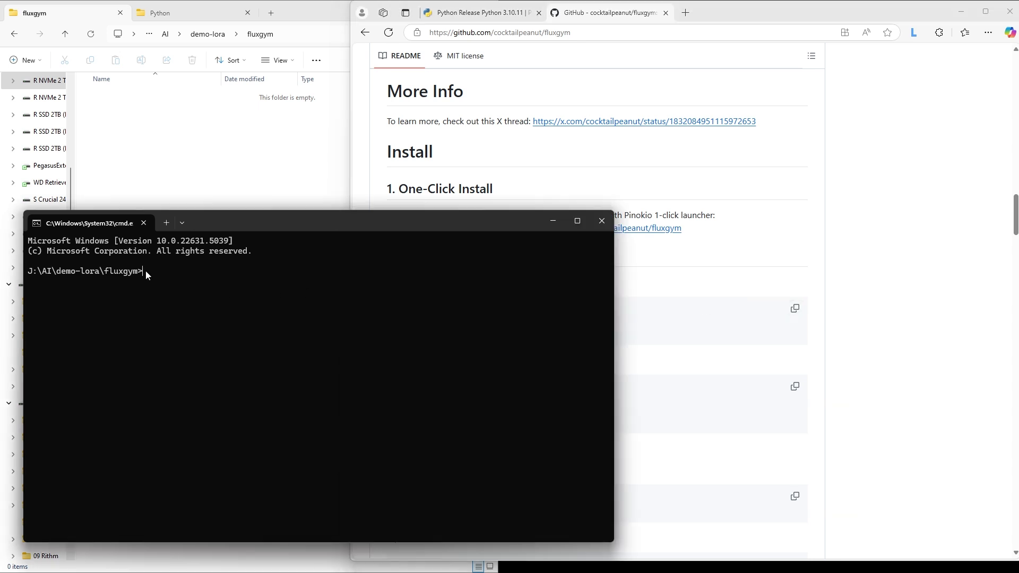
key("ctrl+v")
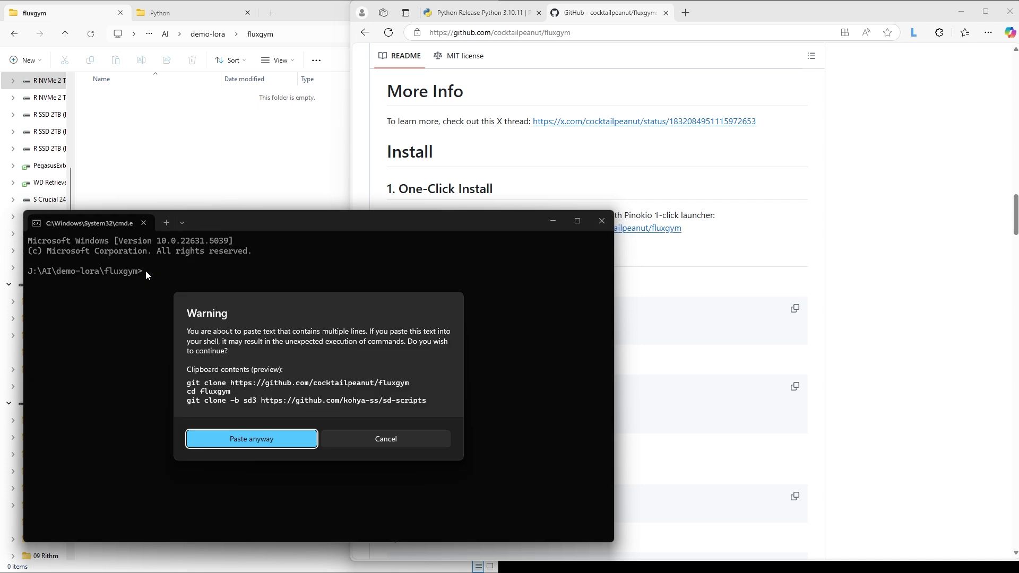
left_click(251, 443)
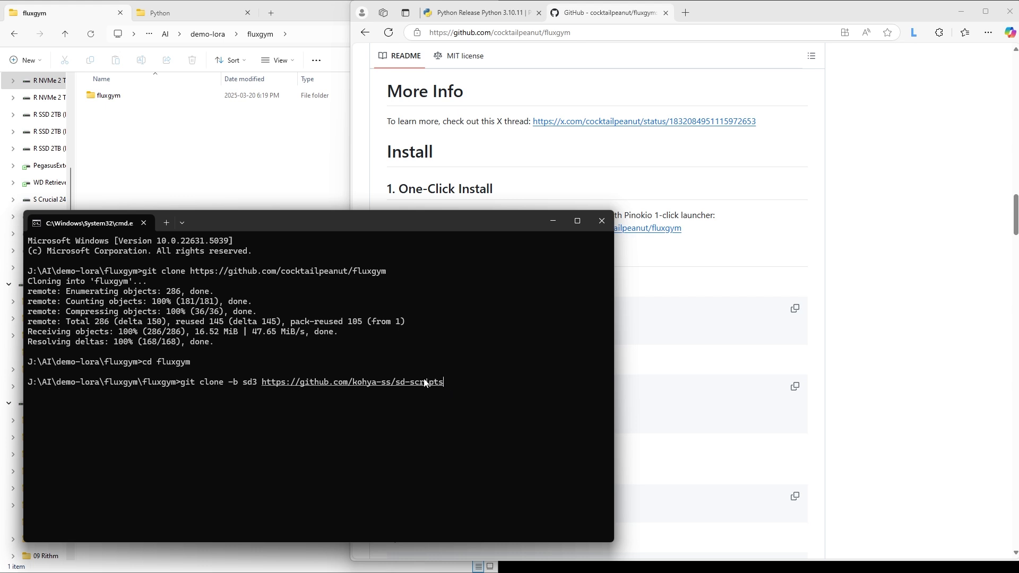
key("Return")
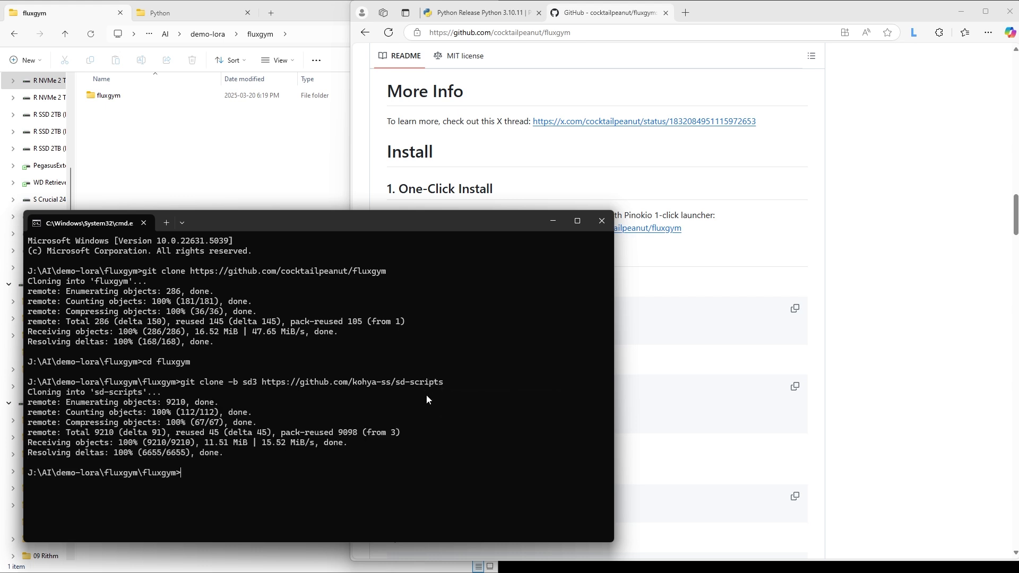
Paste and run the README's Windows venv commands to create and activate the env environment.
left_click(863, 356)
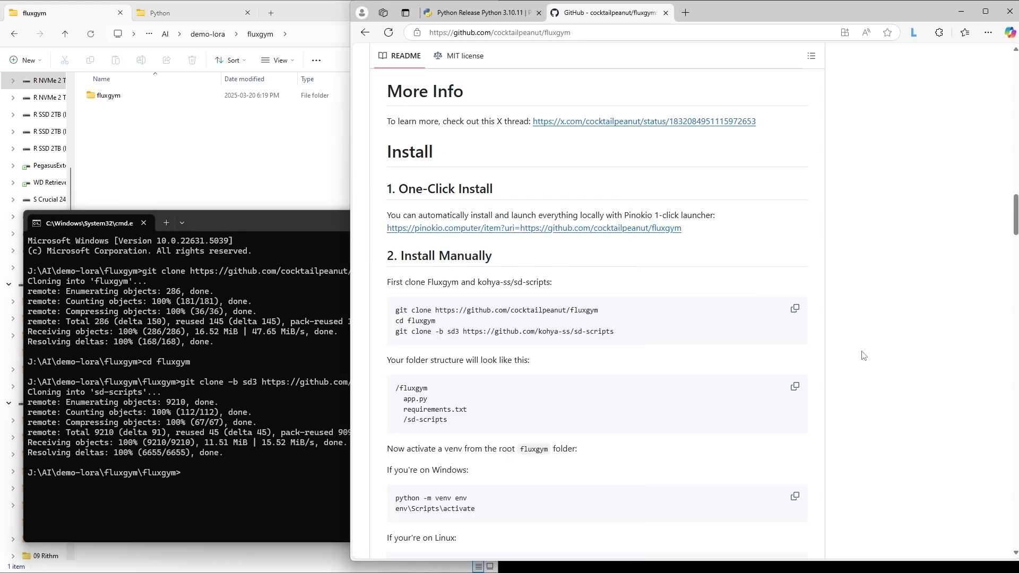
scroll(483, 365, "down", 3)
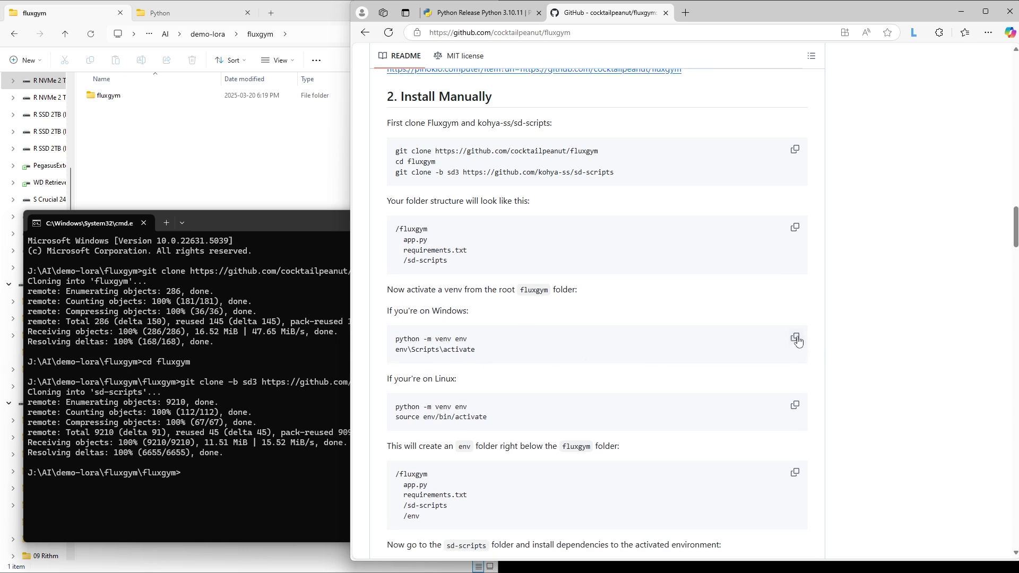
left_click(796, 342)
left_click(199, 476)
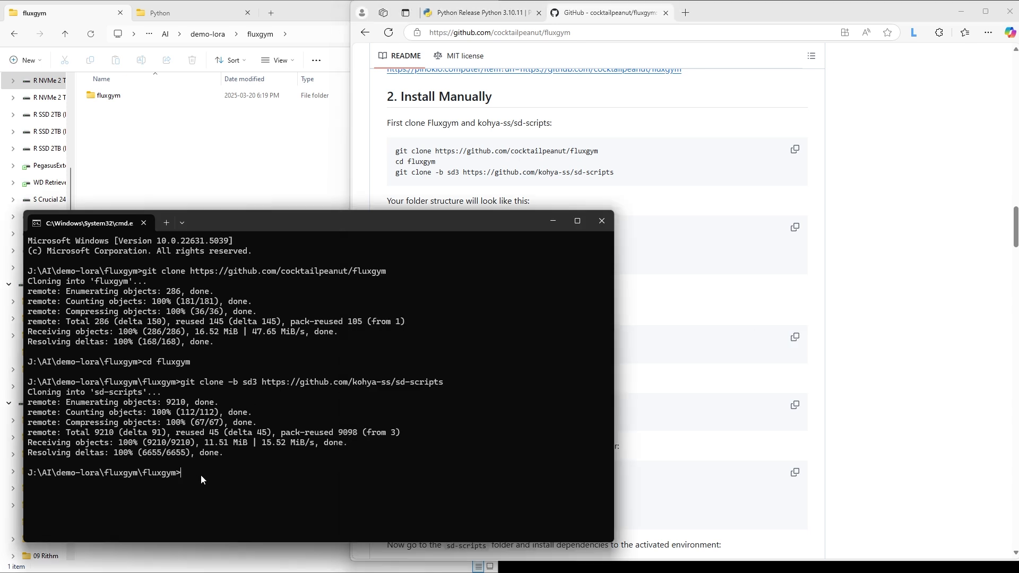
key("ctrl+v")
left_click(250, 441)
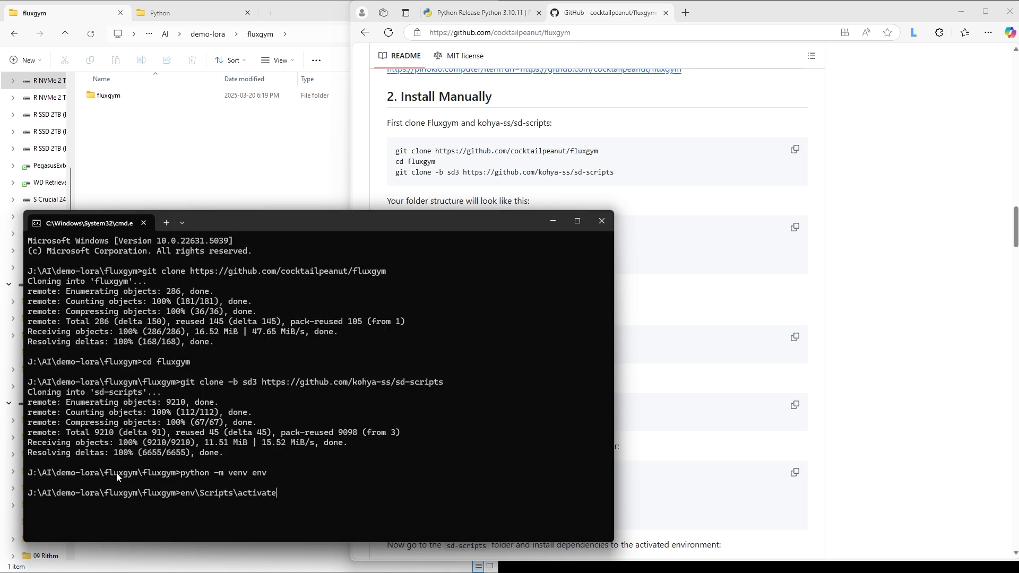
key("Return")
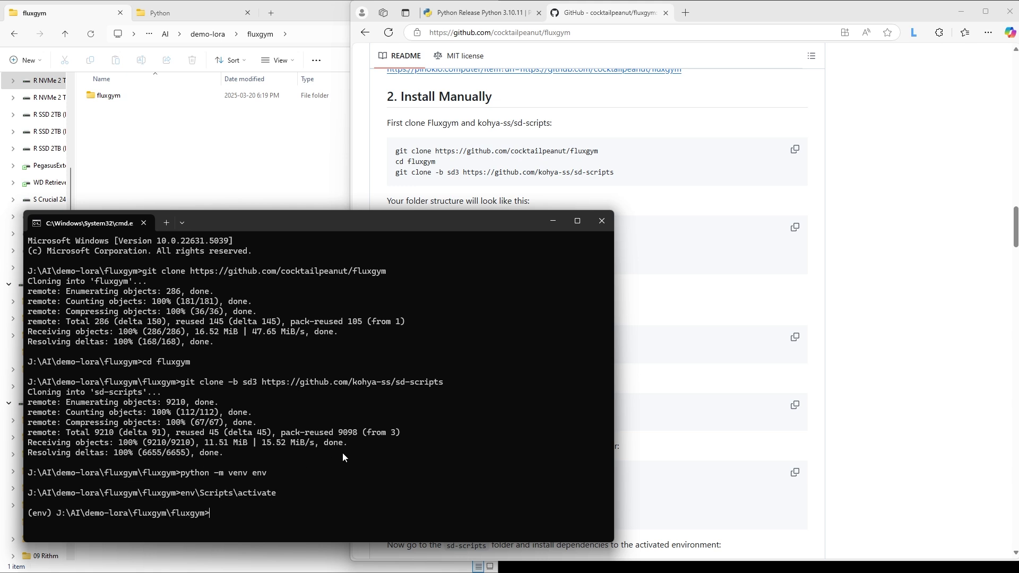
left_click(885, 386)
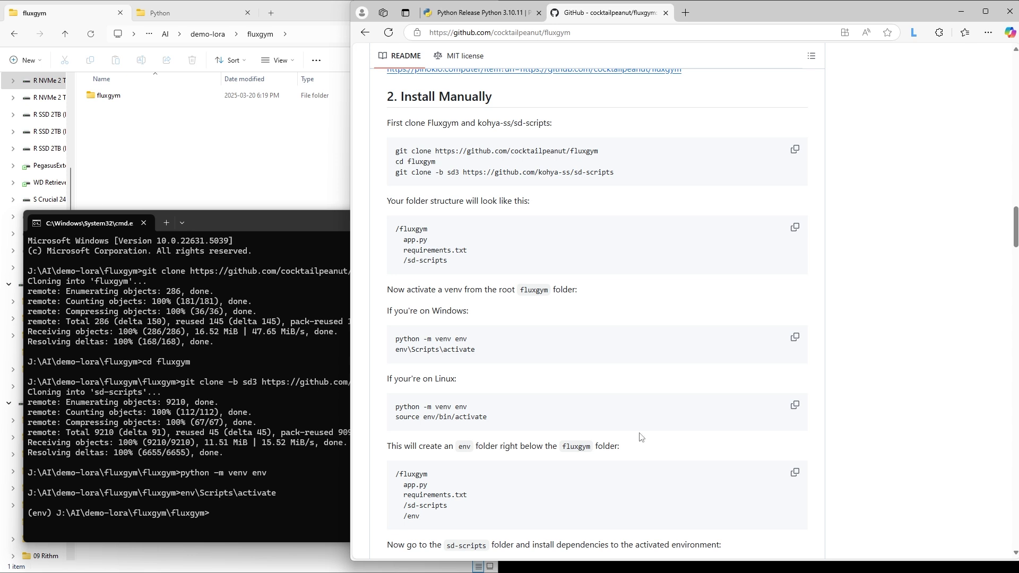
left_click(203, 477)
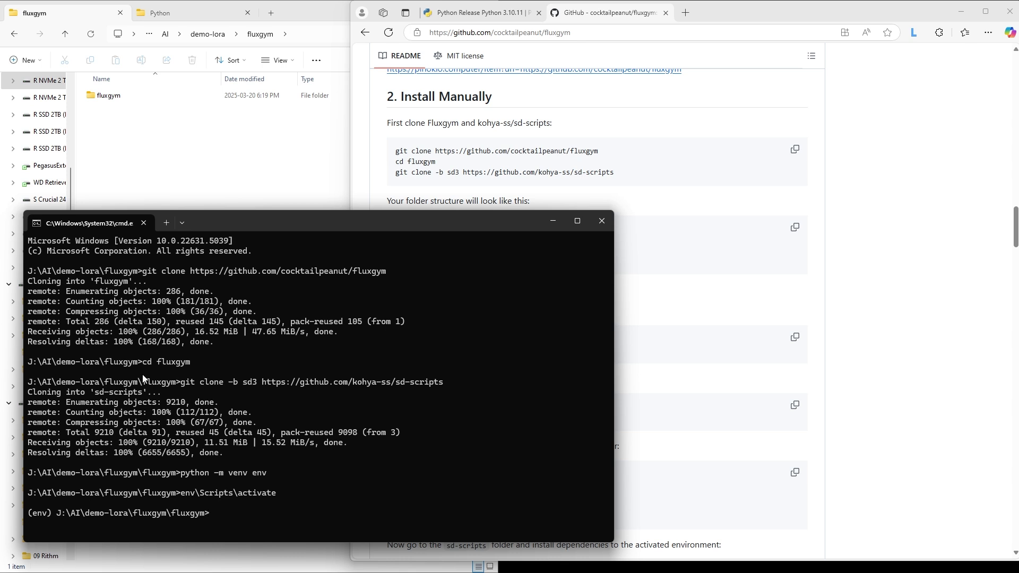
Search 'environ' in Windows to open System Properties.
mouse_move(249, 562)
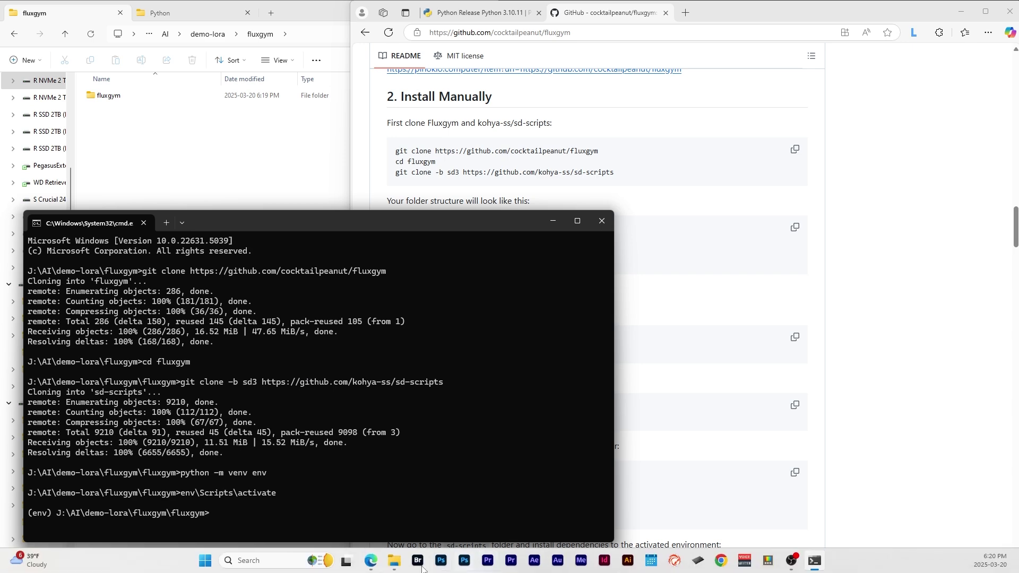
left_click(255, 560)
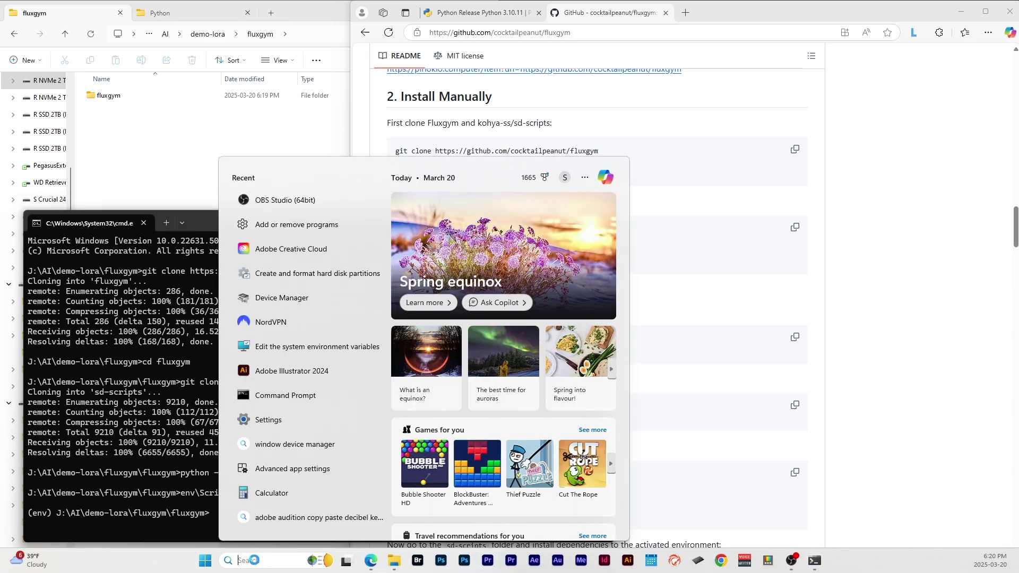
type("environ")
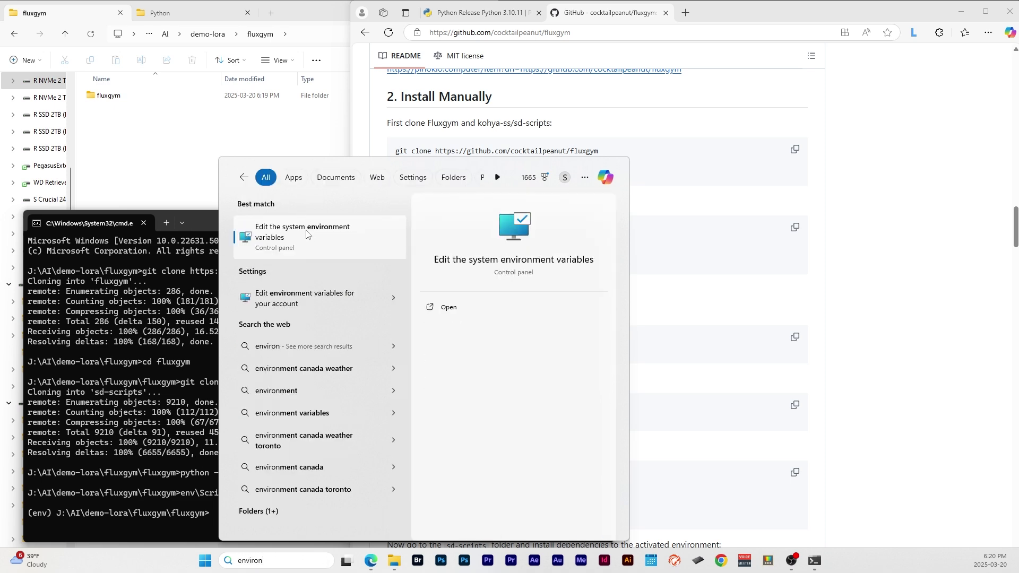
left_click(282, 239)
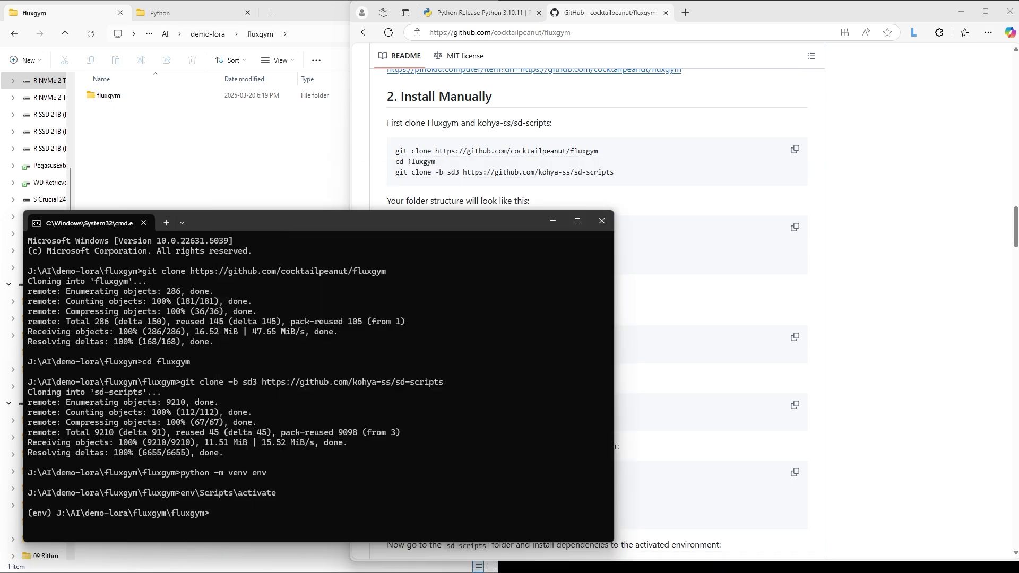
left_click_drag(559, 132, 322, 195)
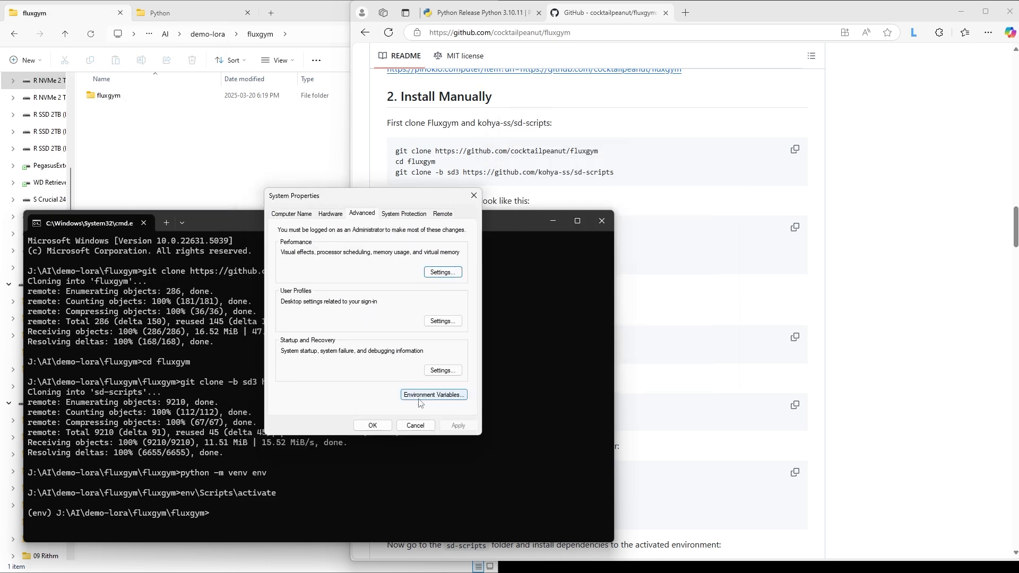
Open Environment Variables and start editing the Path variable.
left_click(434, 395)
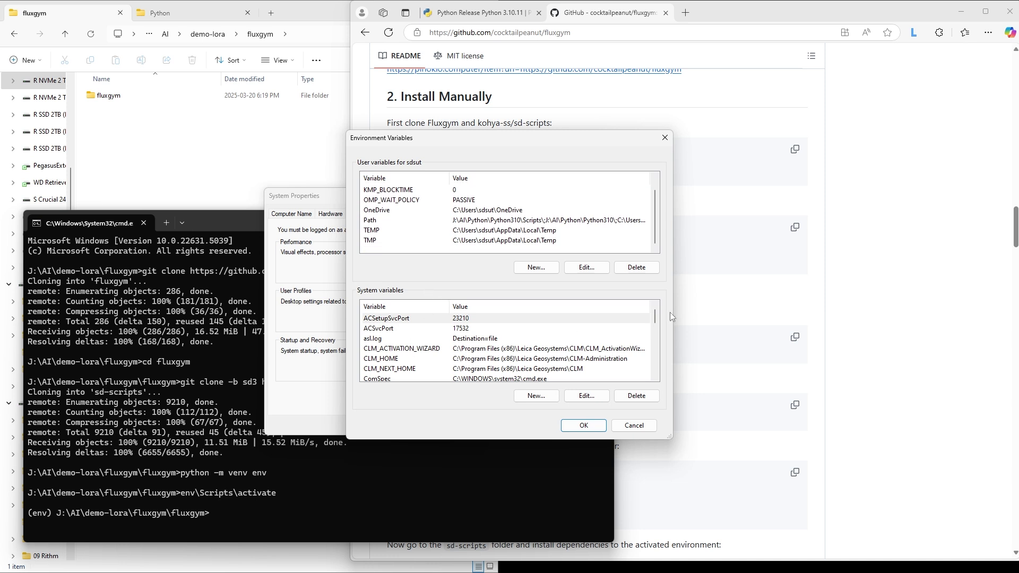
left_click_drag(656, 320, 657, 348)
left_click(375, 360)
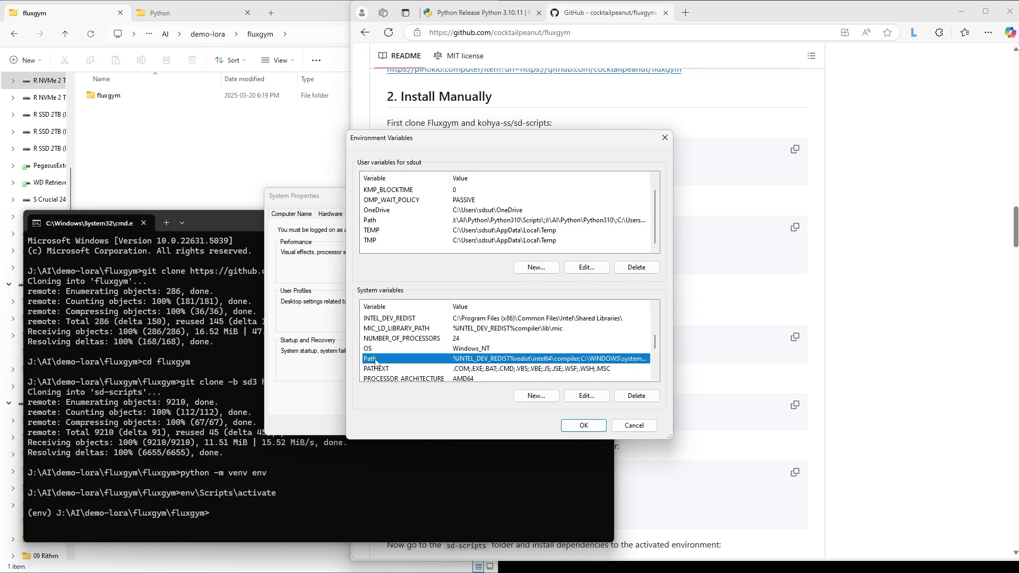
left_click(587, 397)
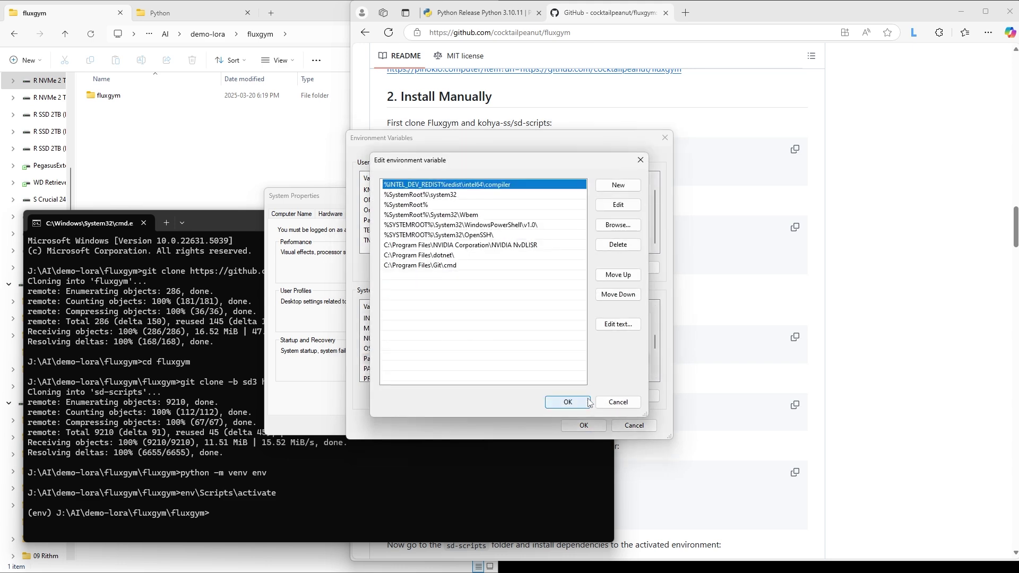
left_click_drag(523, 160, 577, 139)
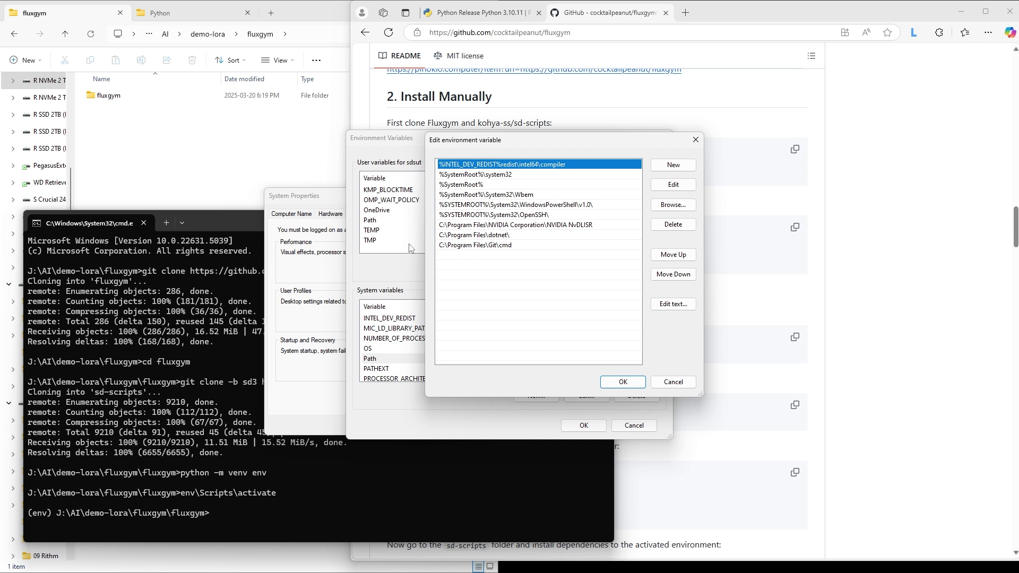
left_click(136, 167)
Add J:\AI\Python\Python310 as a new Path entry.
left_click(161, 14)
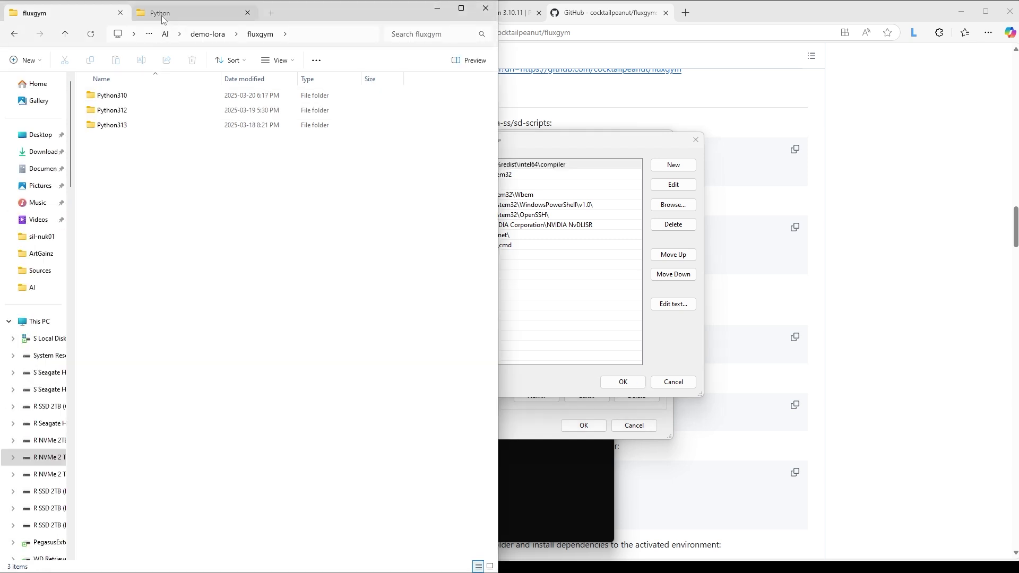
double_click(131, 98)
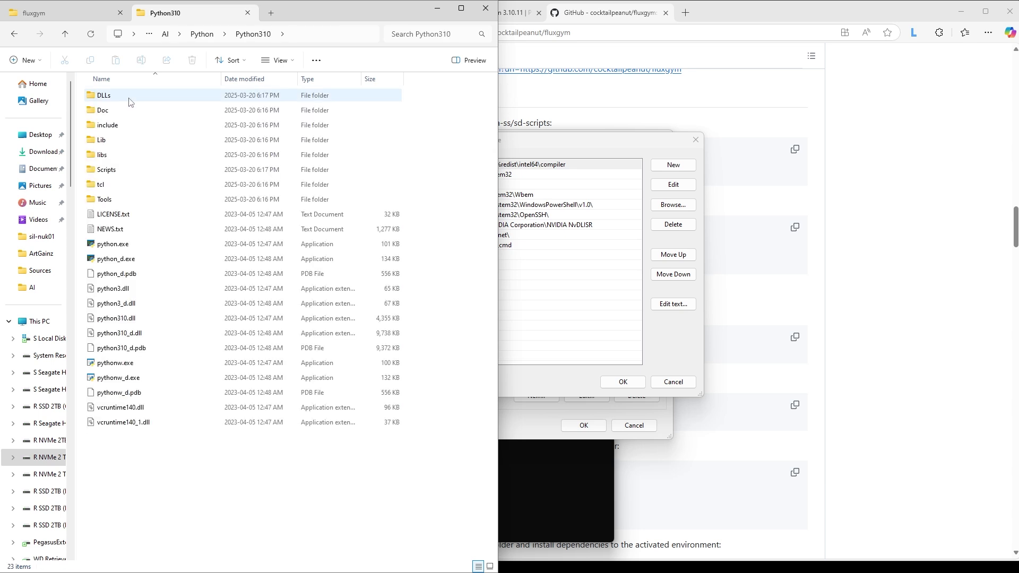
left_click(305, 35)
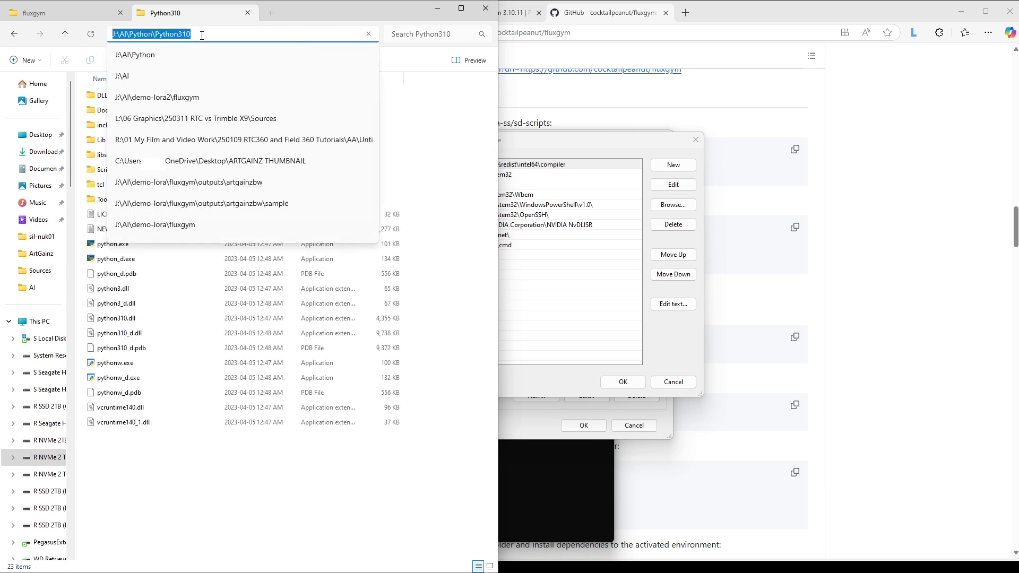
left_click(673, 165)
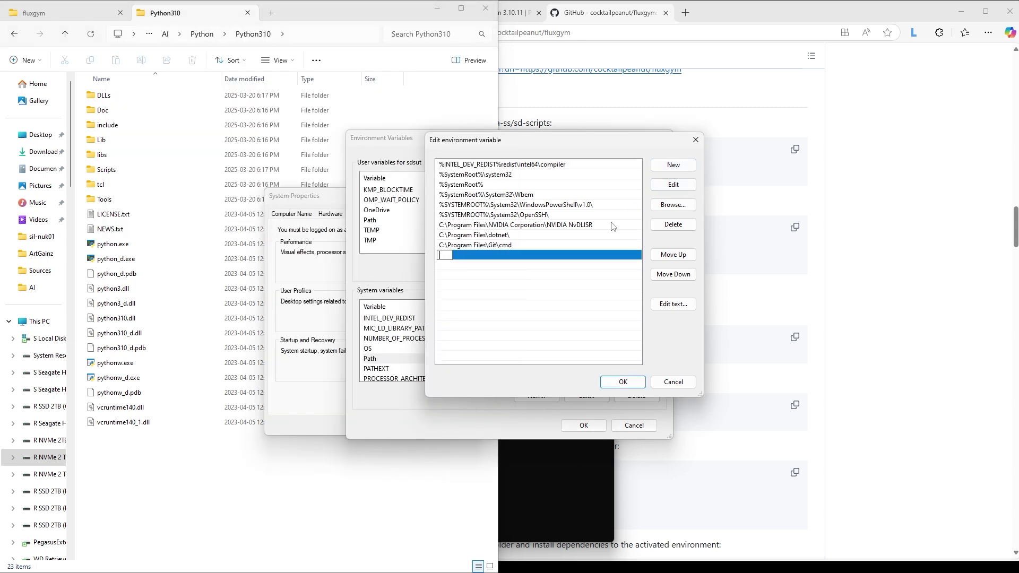
key("ctrl+v")
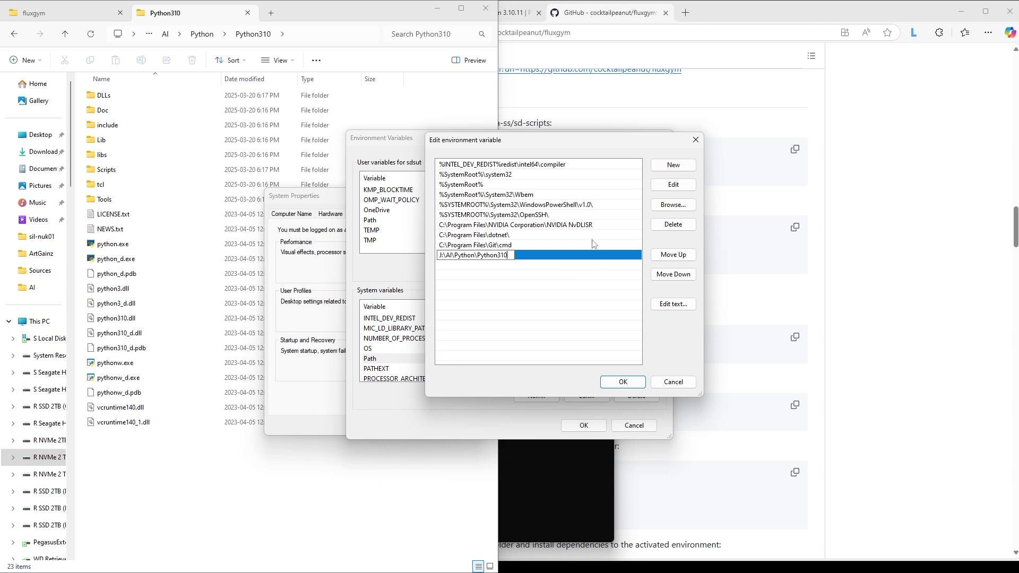
left_click(682, 170)
Add J:\AI\Python\Python310\Scripts as another Path entry.
left_click(327, 34)
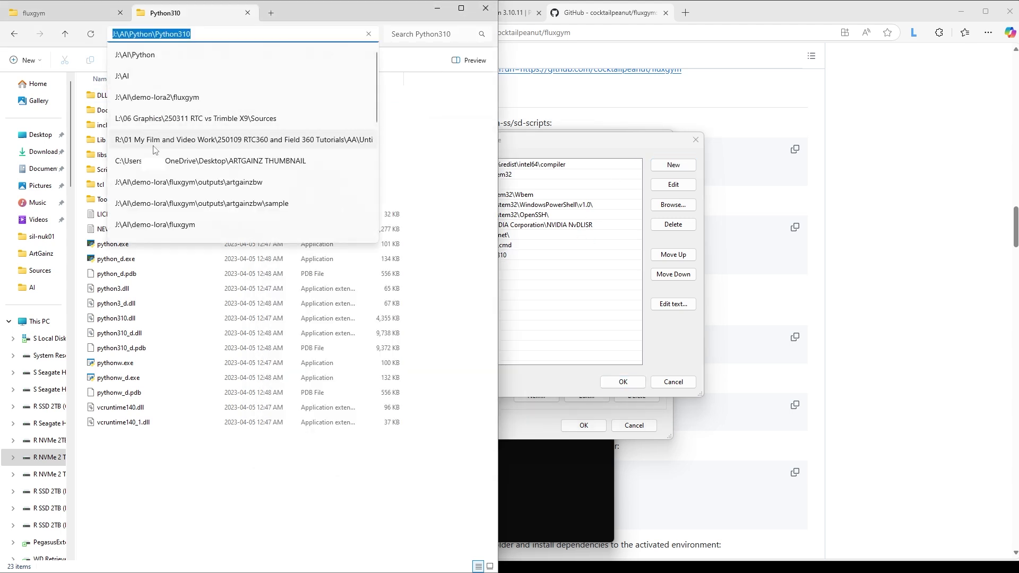
left_click(107, 173)
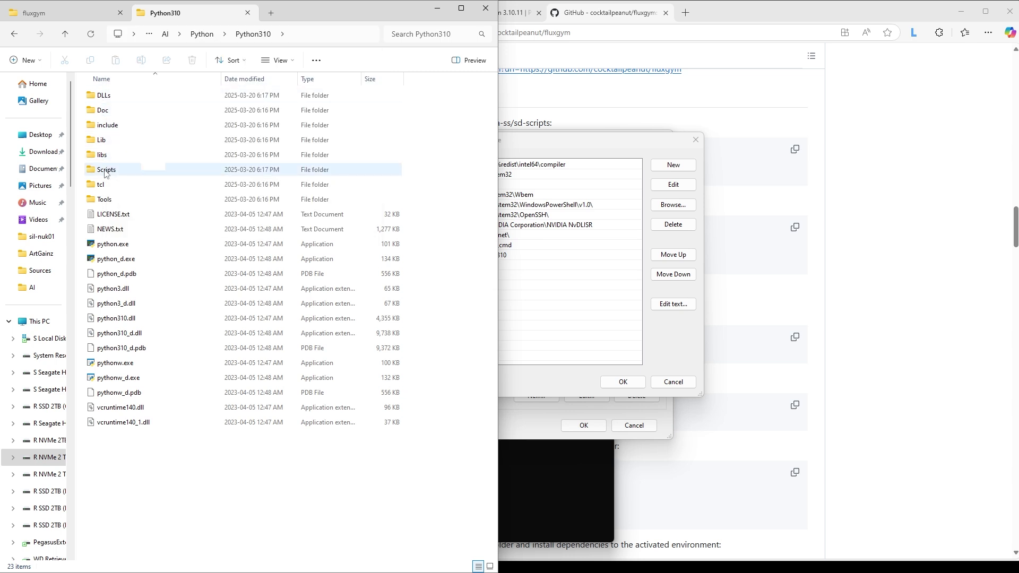
left_click(108, 172)
double_click(109, 172)
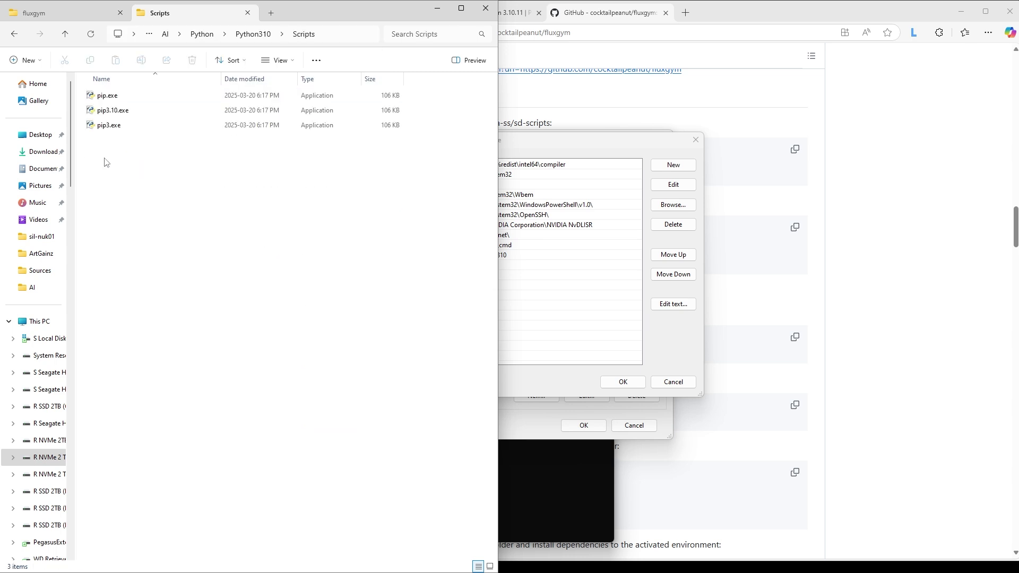
left_click(327, 34)
key("ctrl+c")
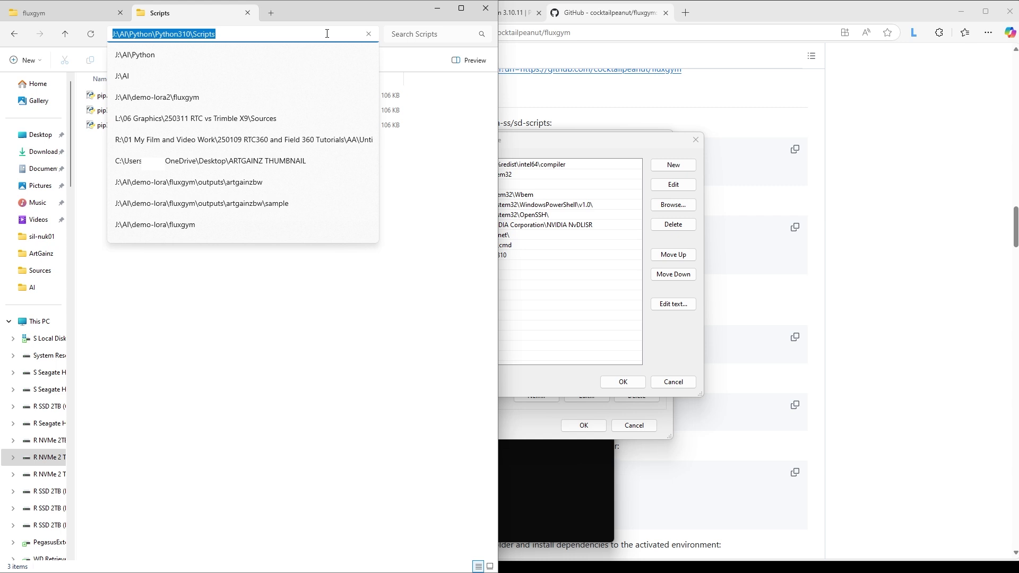
left_click(569, 148)
left_click(673, 166)
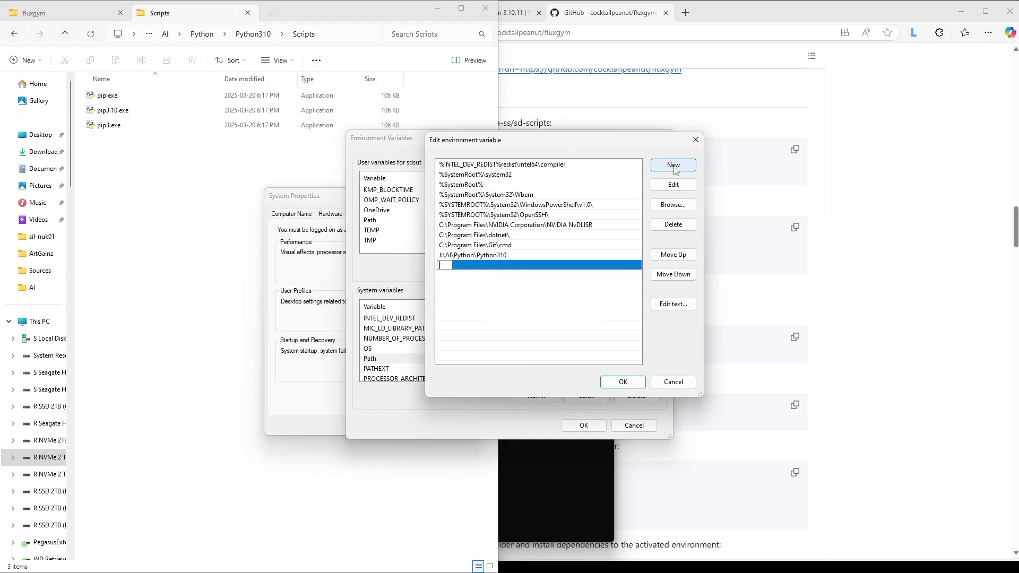
key("ctrl+v")
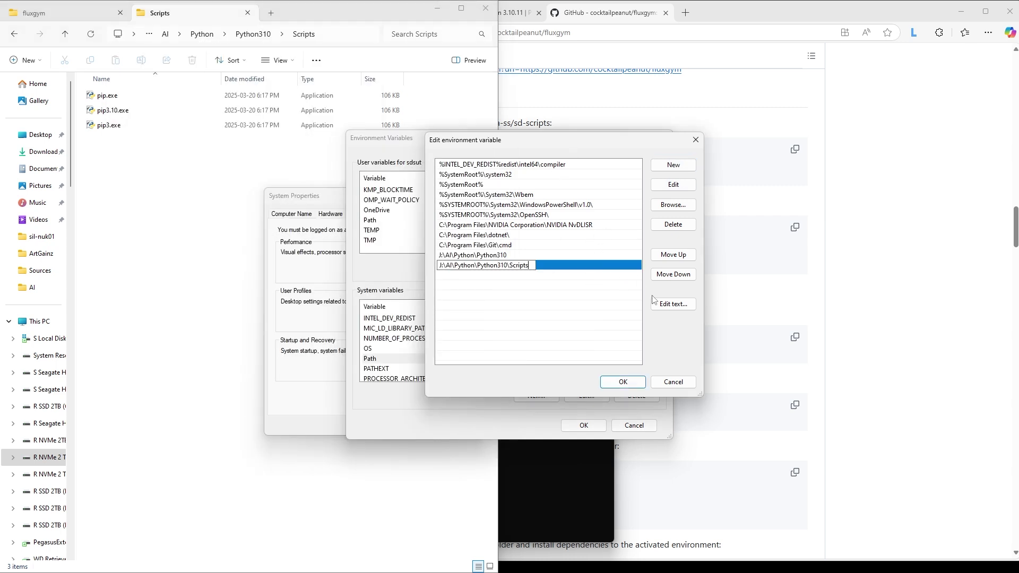
left_click(610, 283)
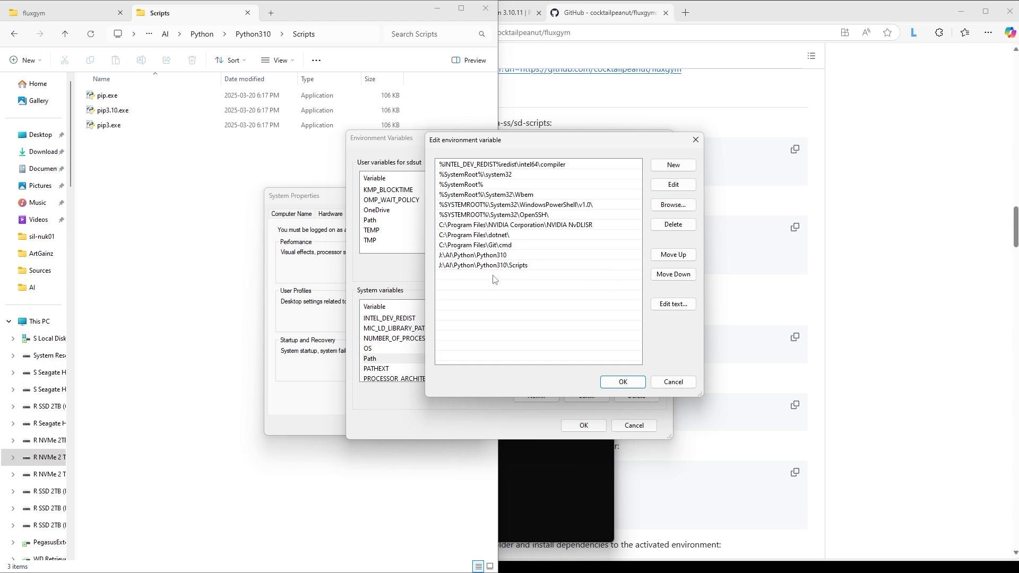
Save the Path changes with OK in all three dialogs.
left_click(619, 383)
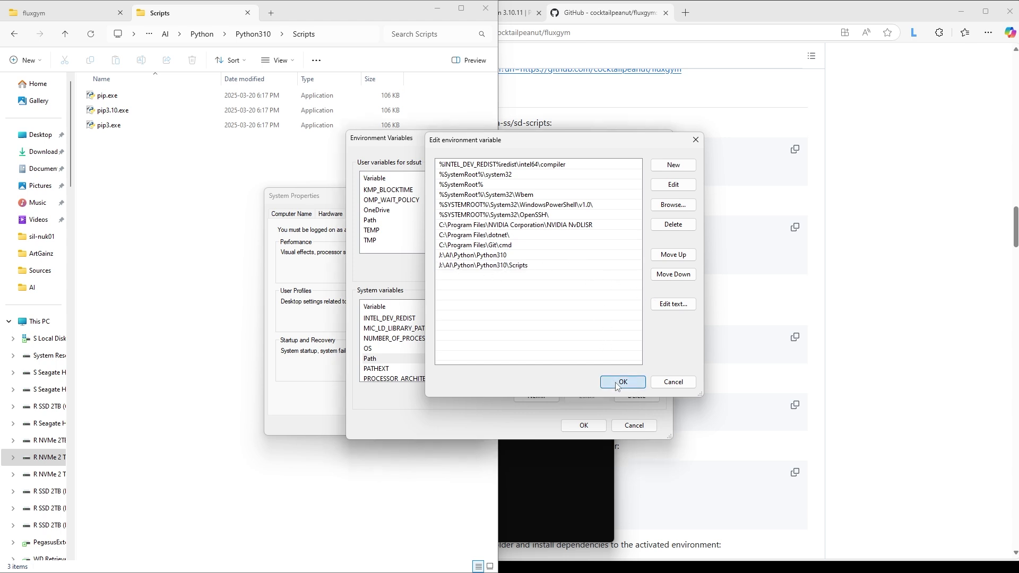
left_click(583, 425)
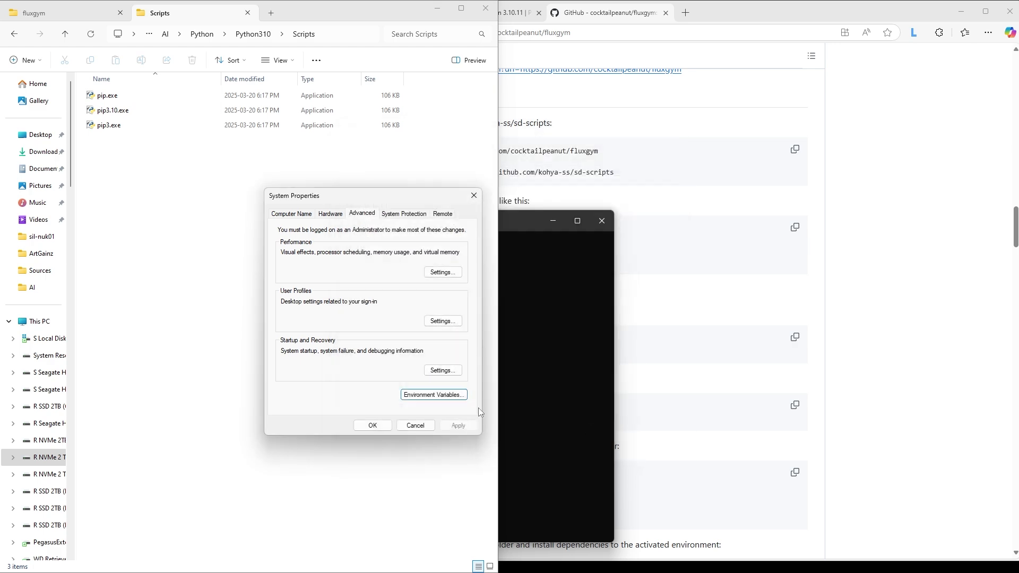
left_click(373, 425)
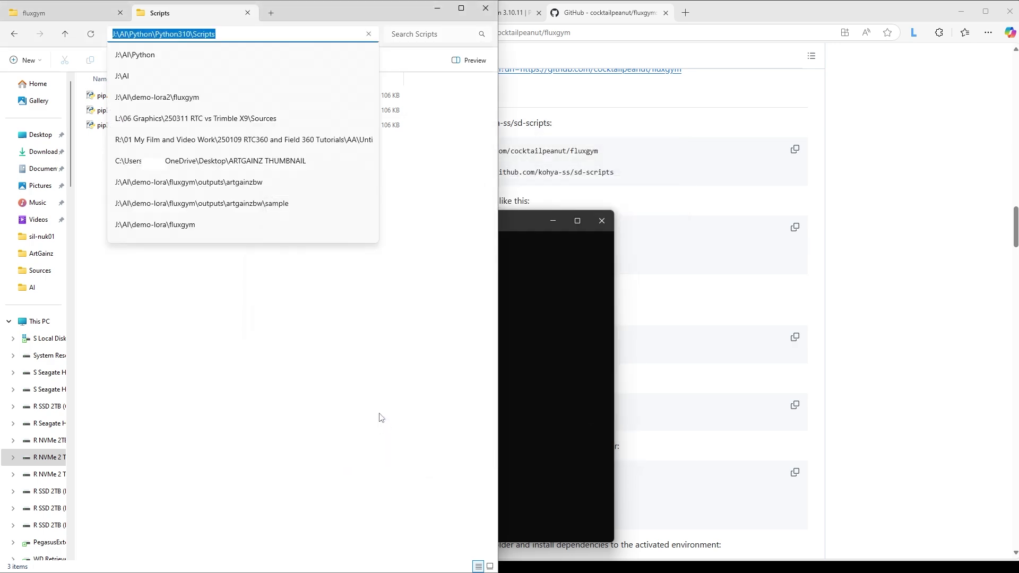
Bring Command Prompt to the front and shift its window slightly to the right.
left_click(321, 322)
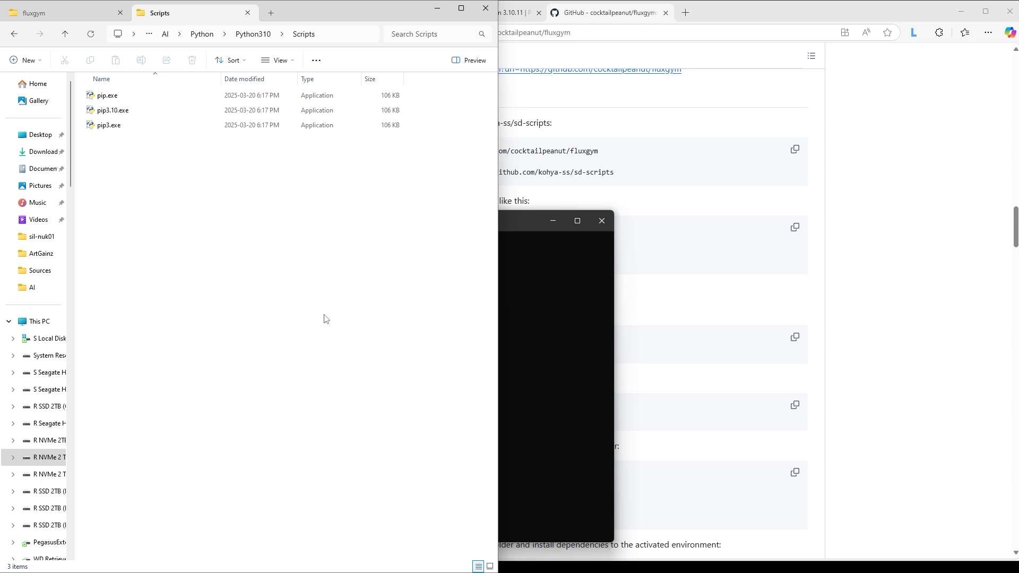
left_click(542, 275)
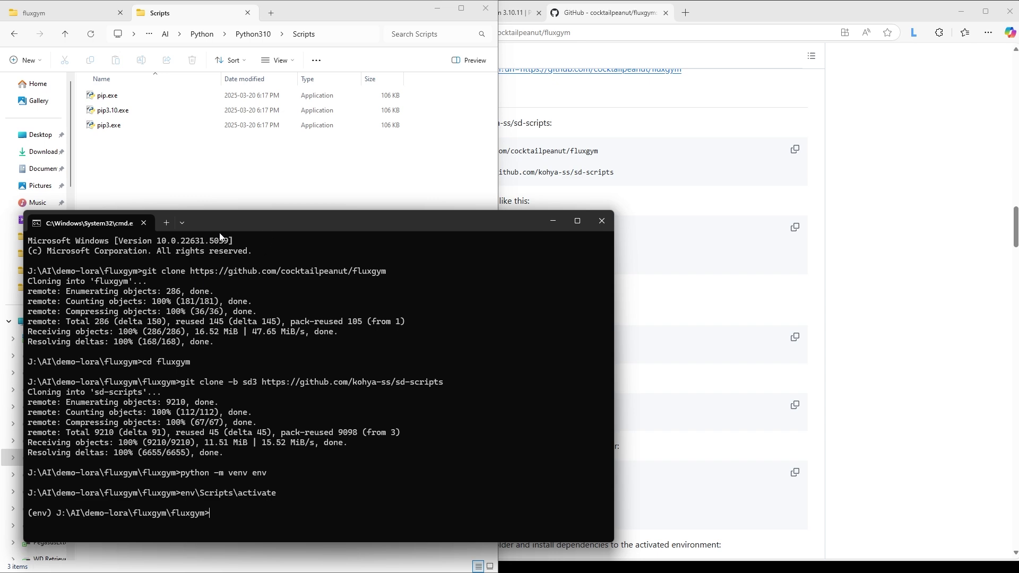
left_click_drag(247, 224, 298, 218)
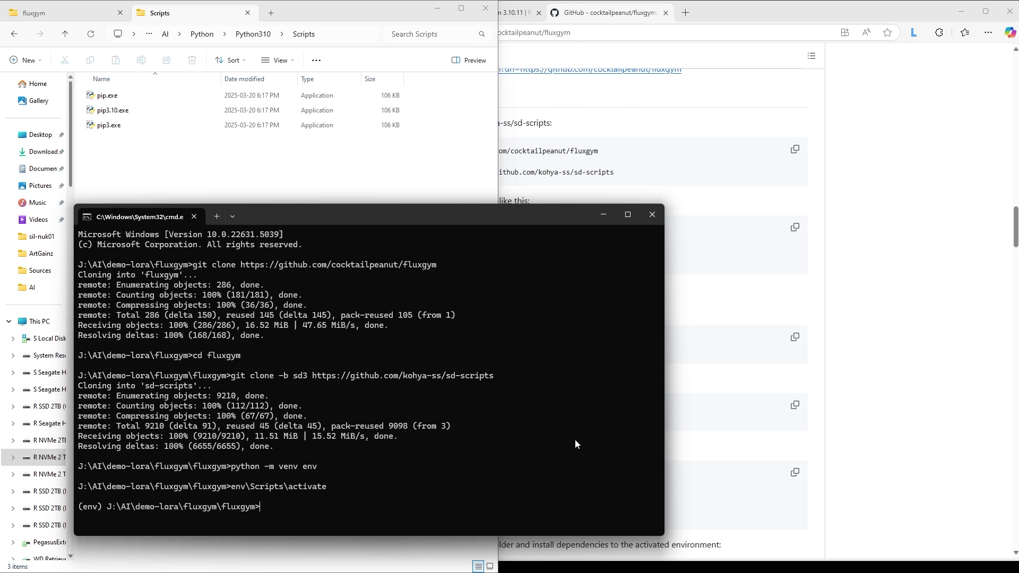
Scroll the Fluxgym README to the sd-scripts install step and copy its commands.
left_click(937, 350)
scroll(486, 442, "down", 1)
scroll(486, 442, "down", 1)
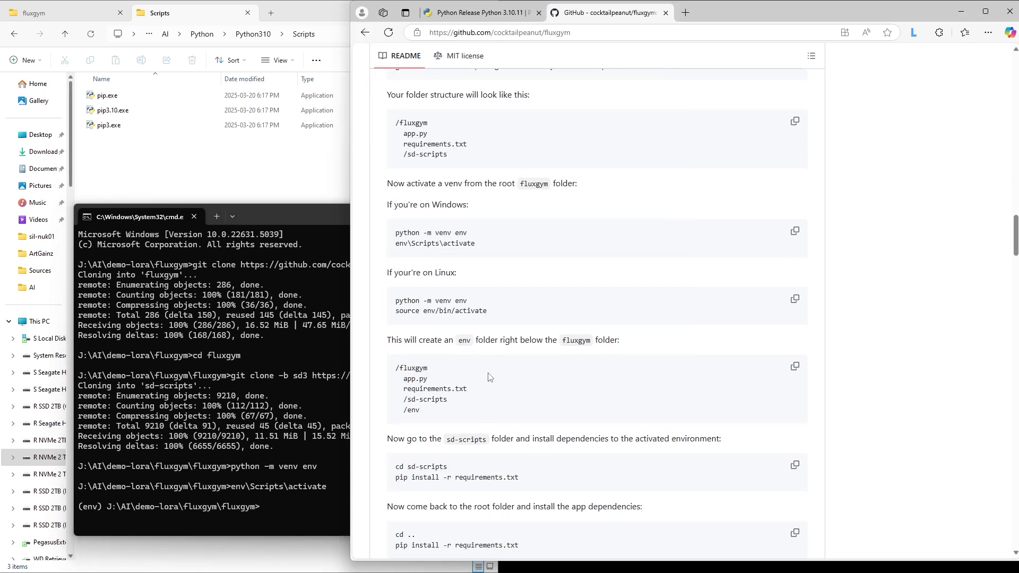
scroll(449, 392, "down", 1)
scroll(449, 392, "down", 2)
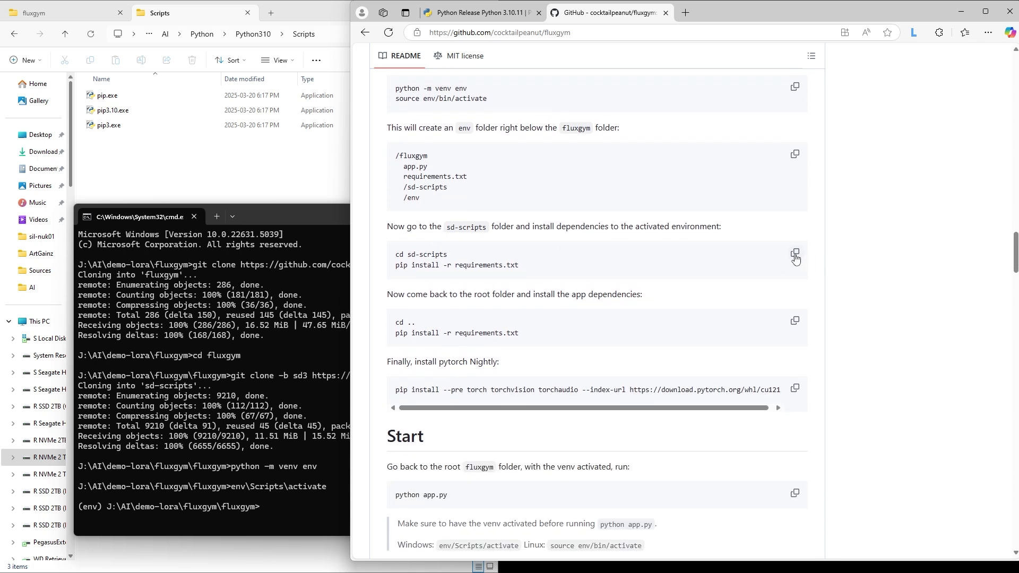
left_click(795, 257)
Paste the sd-scripts commands into Command Prompt and run pip install -r requirements.txt.
left_click(277, 508)
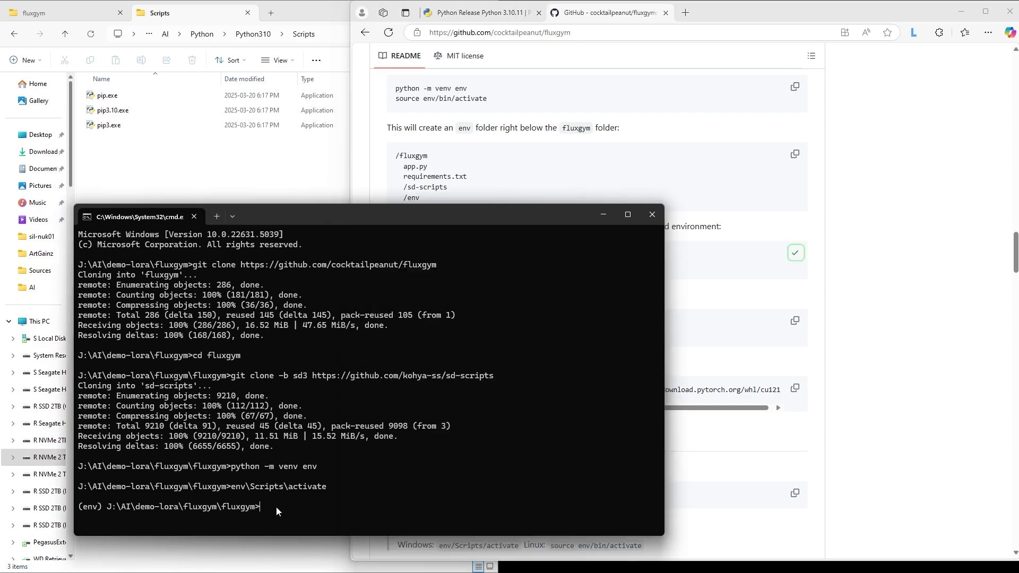
key("ctrl+v")
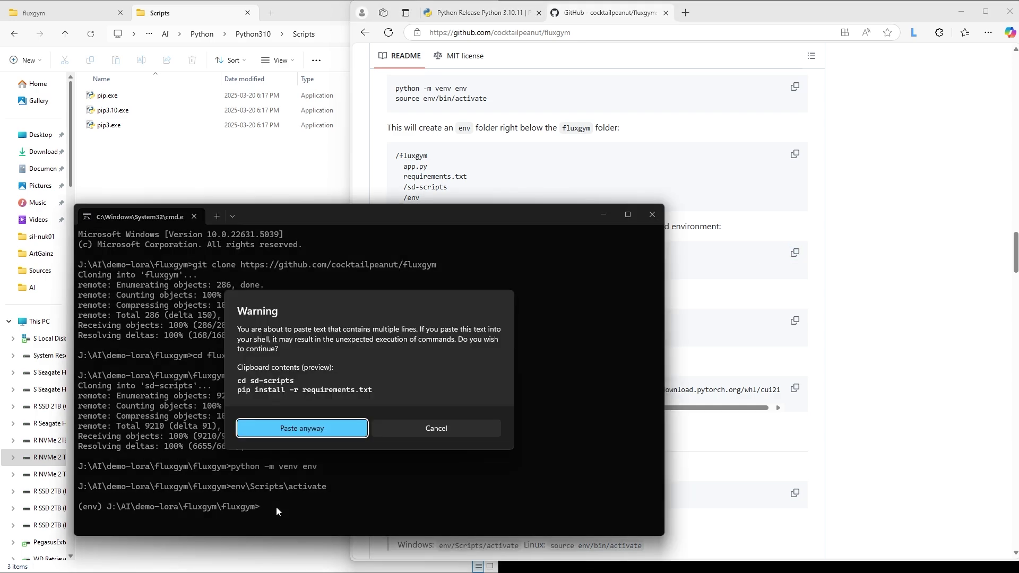
key("Return")
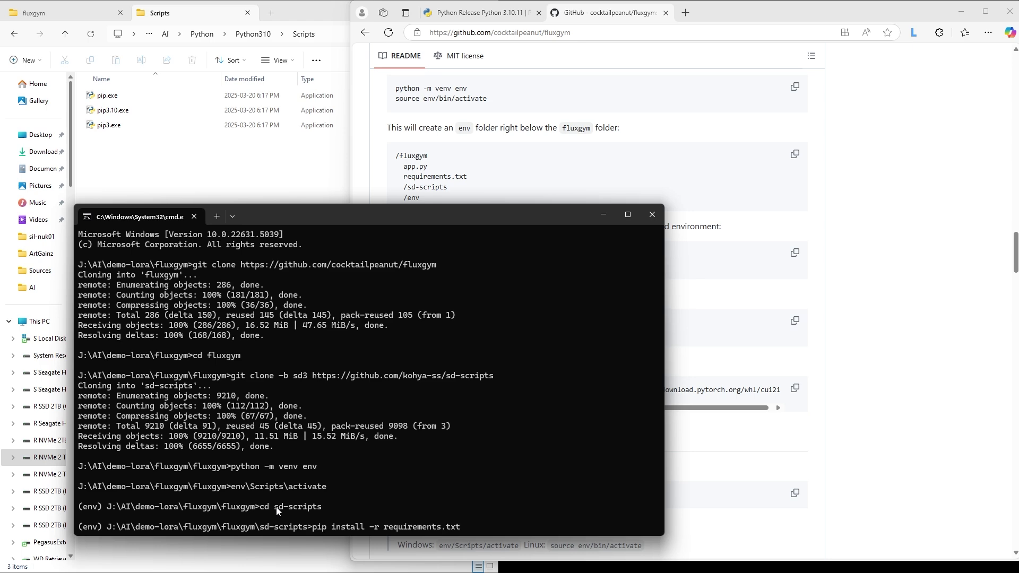
key("Return")
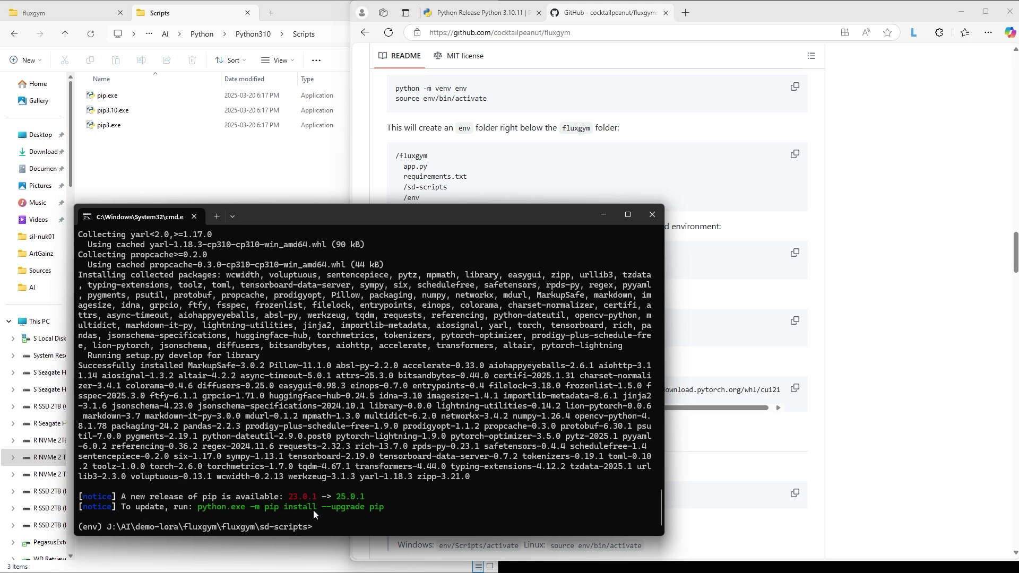
left_click_drag(386, 508, 201, 511)
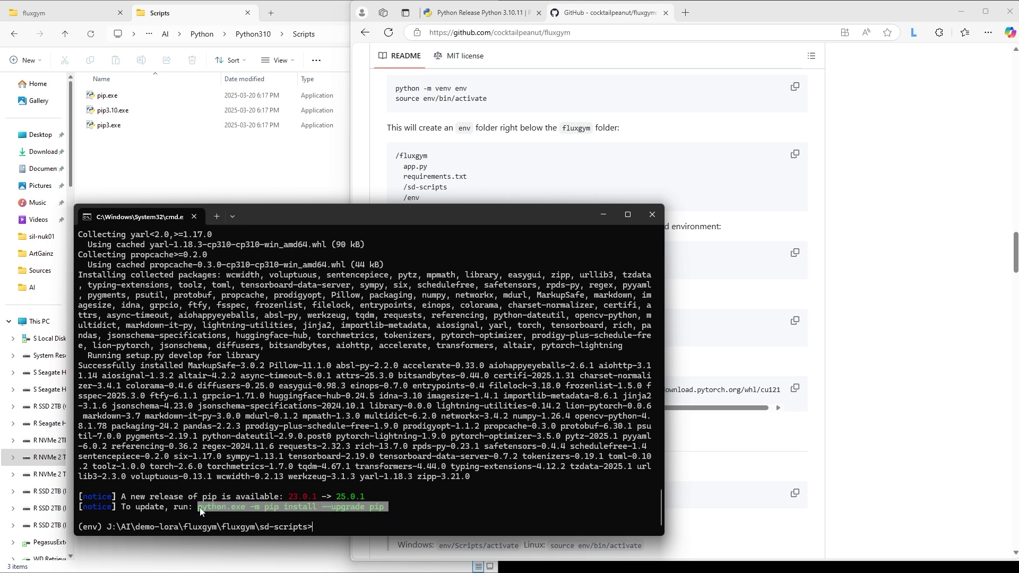
Upgrade pip in the env from 23.0.1 to 25.0.1 using the suggested command.
key("ctrl+c")
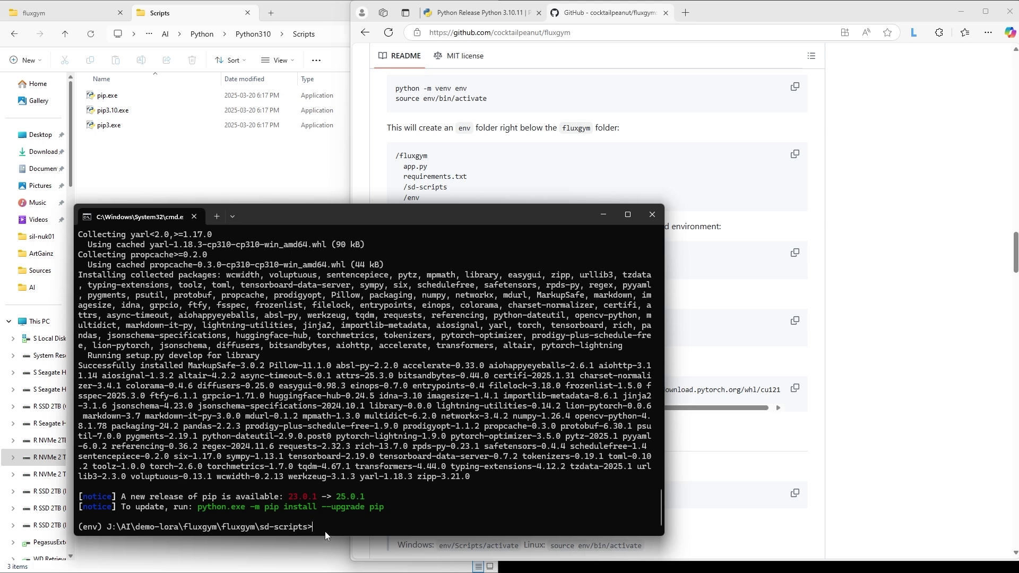
key("ctrl+v")
key("Return")
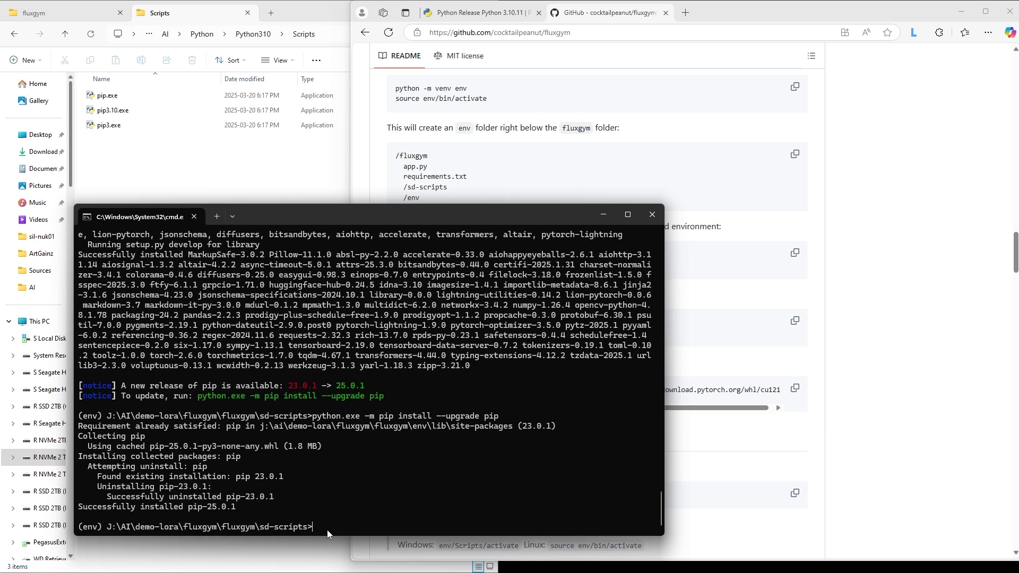
Copy the README's 'cd ..' and app-dependency install code block.
left_click(851, 383)
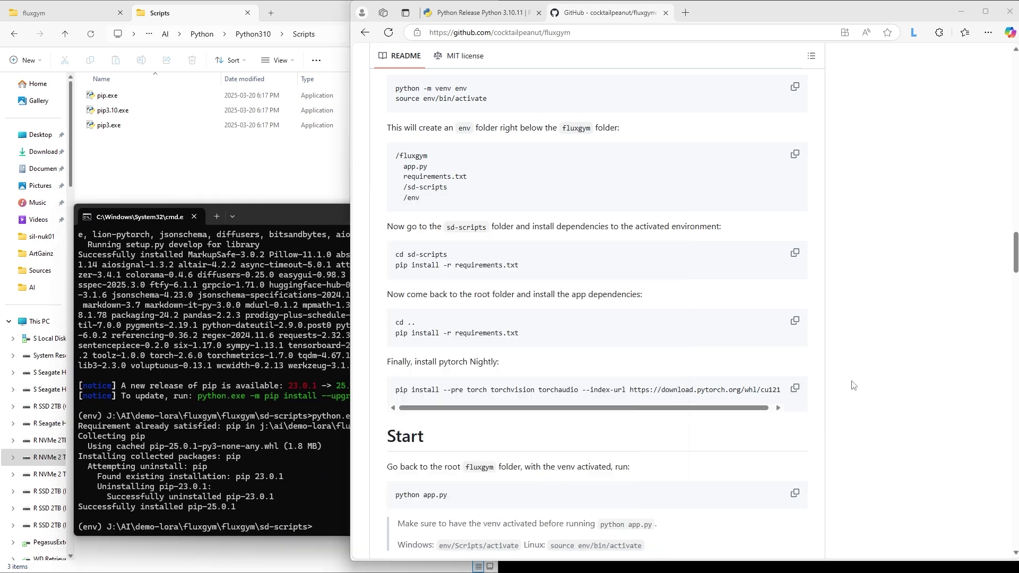
left_click(796, 322)
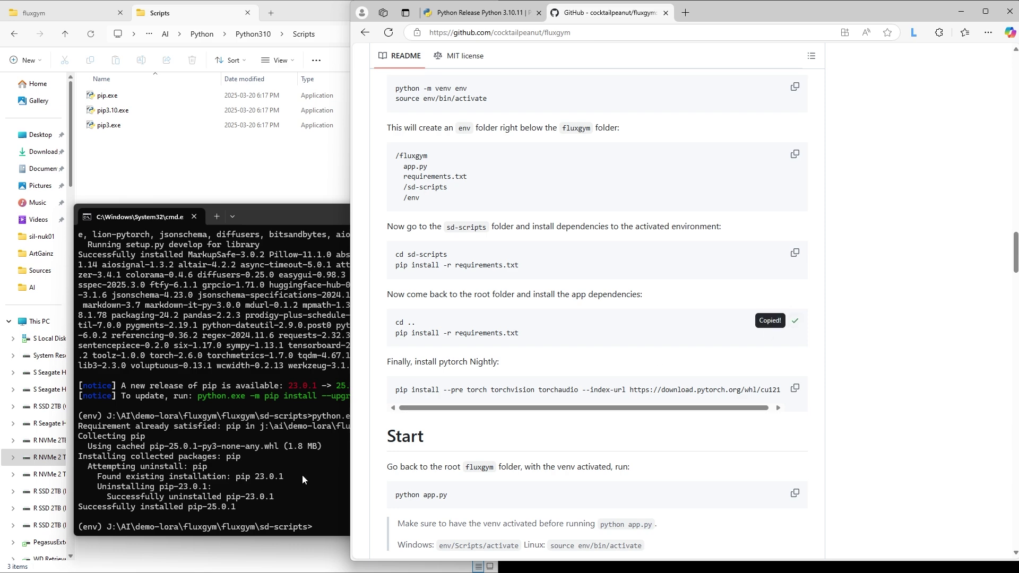
left_click(317, 529)
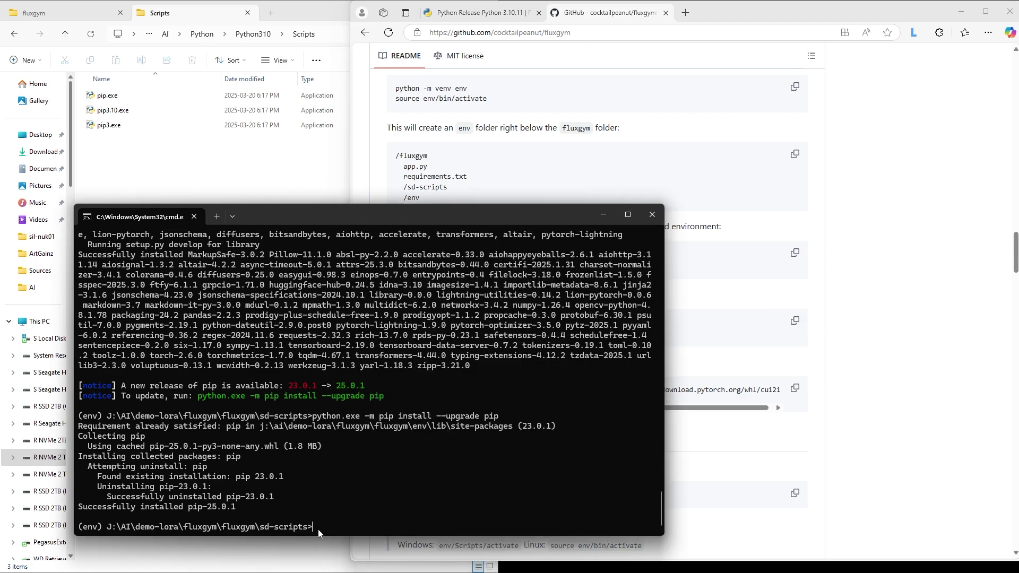
Run 'cd ..' and 'pip install -r requirements.txt' to install the fluxgym app requirements.
key("ctrl+v")
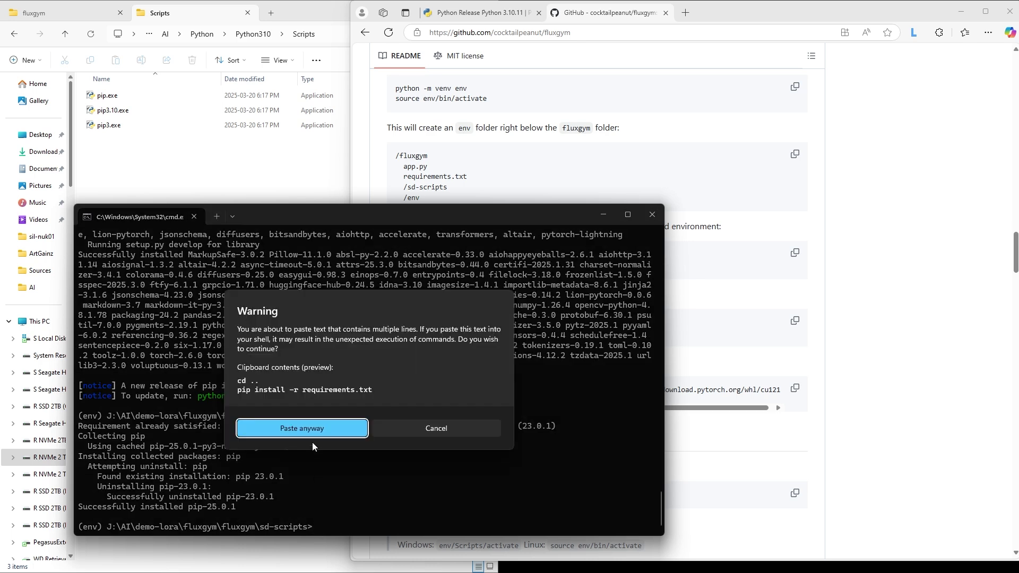
left_click(314, 428)
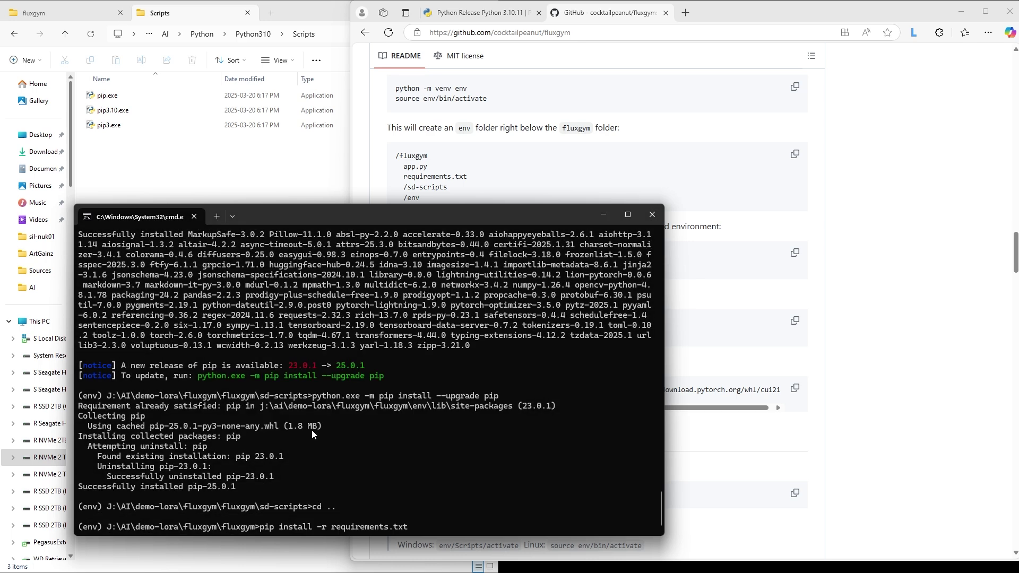
key("Return")
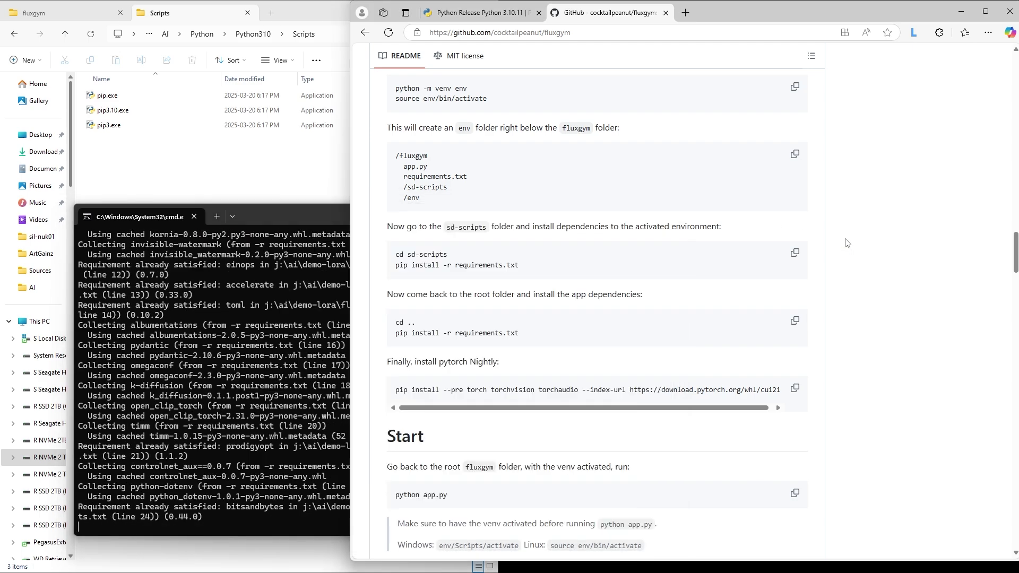
Scroll through the README while the app requirements finish installing.
left_click(756, 226)
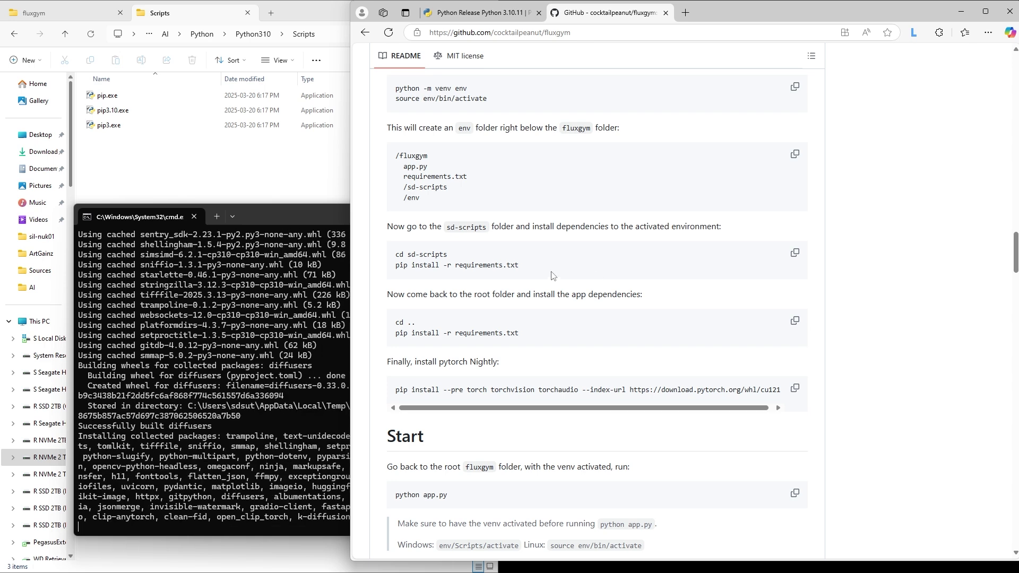
scroll(551, 273, "up", 3)
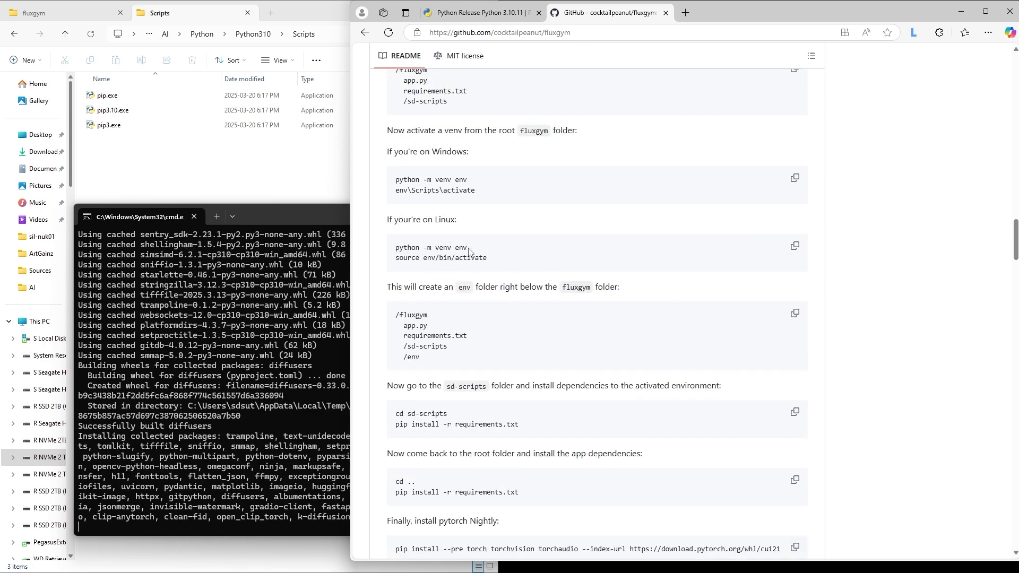
scroll(401, 271, "down", 1)
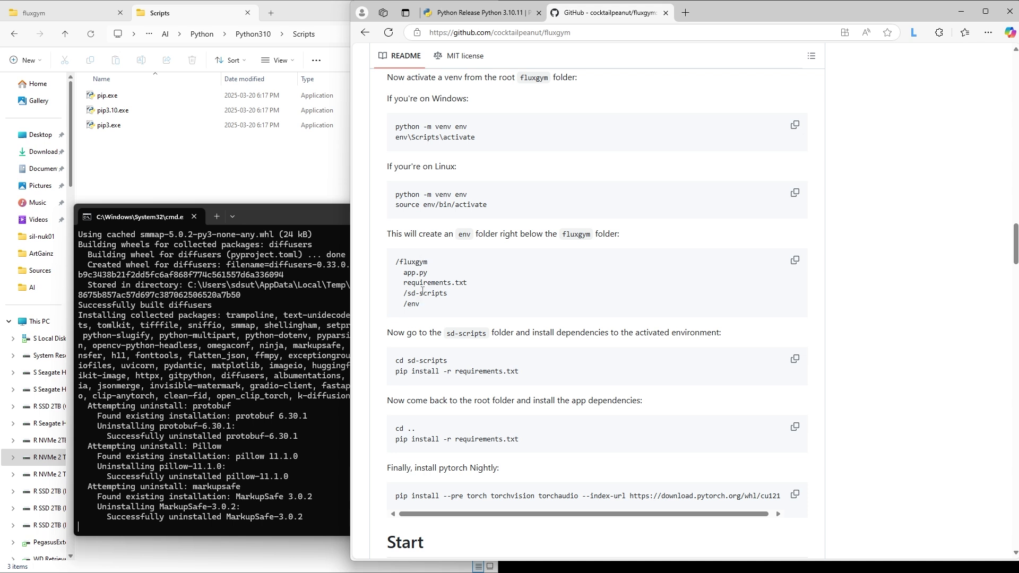
scroll(423, 291, "down", 2)
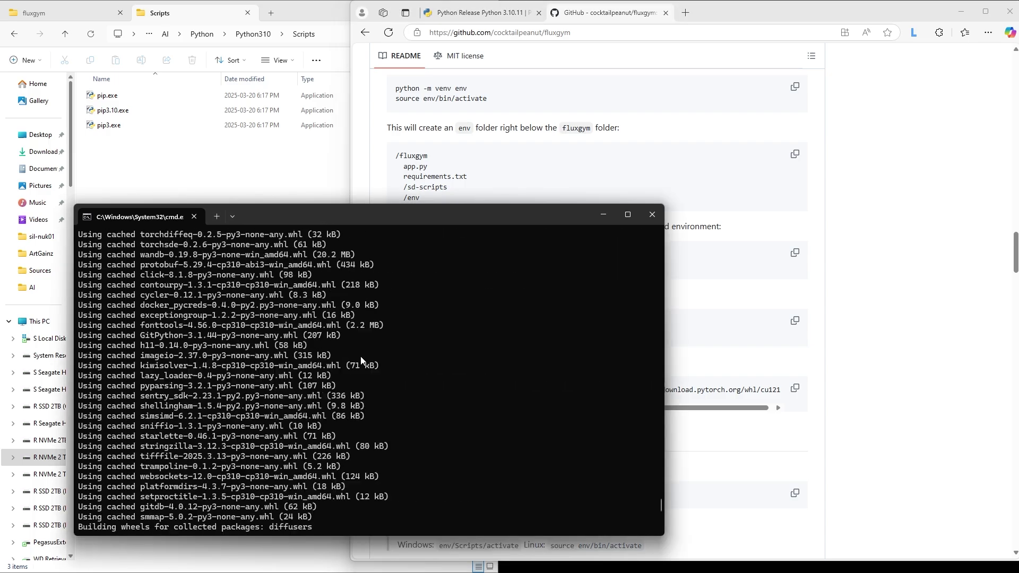
scroll(361, 361, "up", 15)
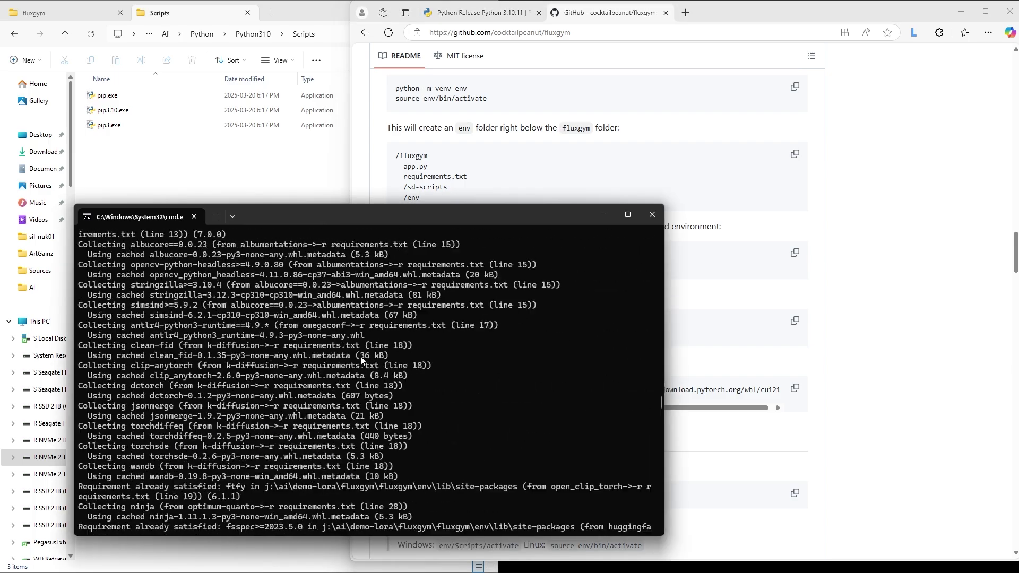
left_click_drag(663, 332, 663, 463)
left_click(685, 457)
scroll(478, 419, "up", 1)
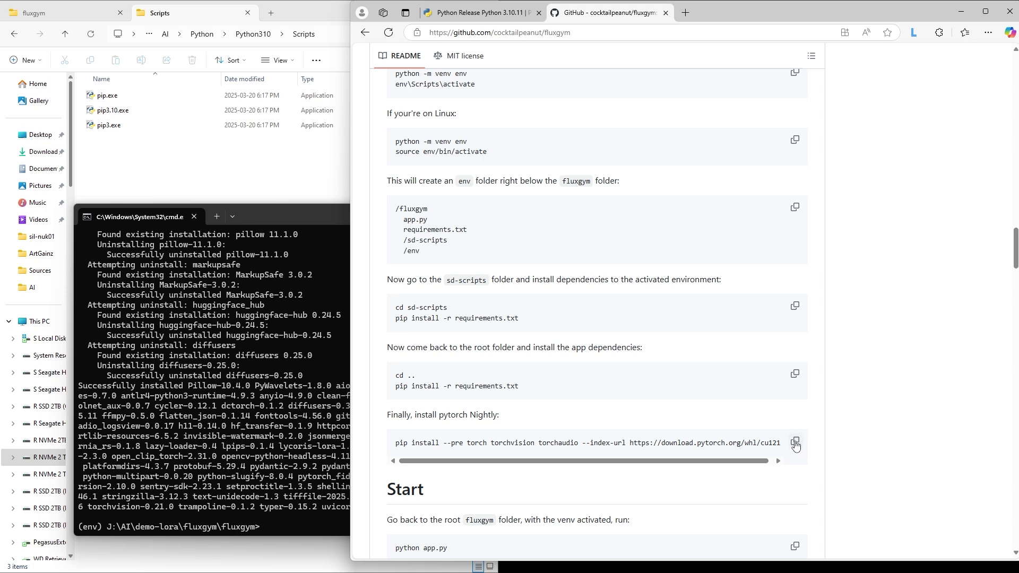
Install the PyTorch nightly build, getting torch 2.5.1+cu121, torchvision and torchaudio.
left_click(796, 444)
left_click(279, 535)
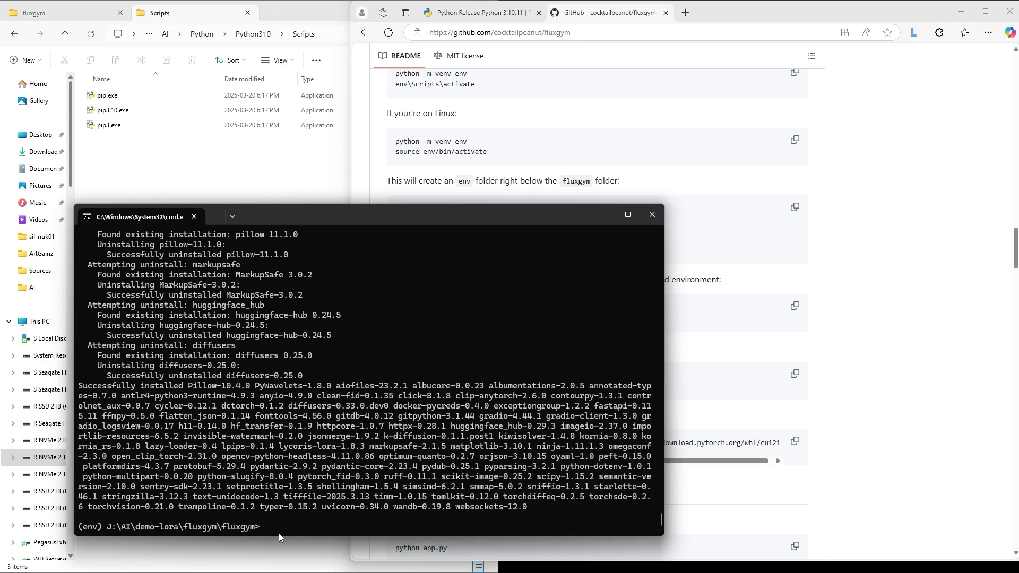
key("ctrl+v")
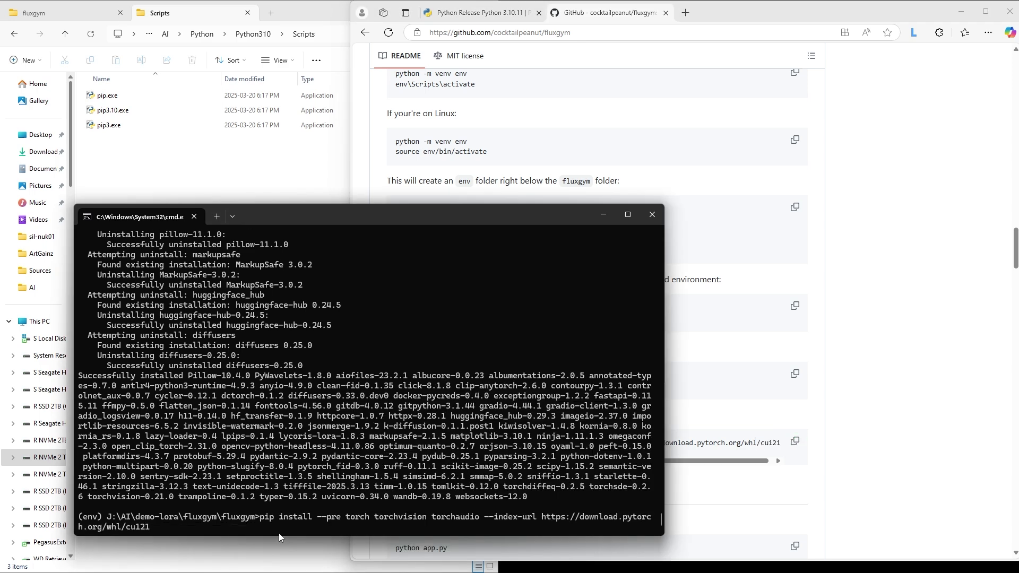
key("Return")
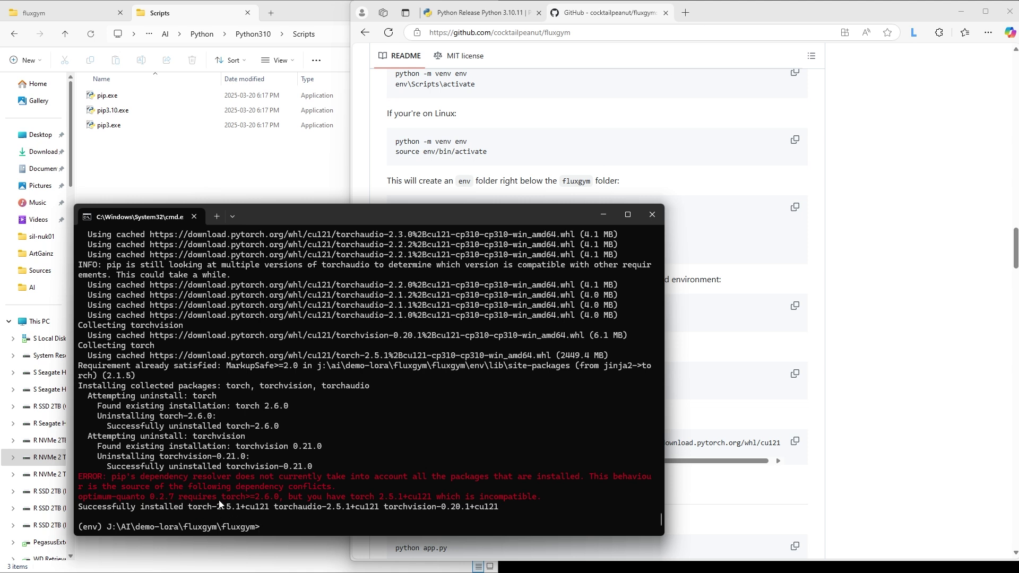
Search the web for 'install pytorch' and open the PyPI torch page.
left_click(688, 15)
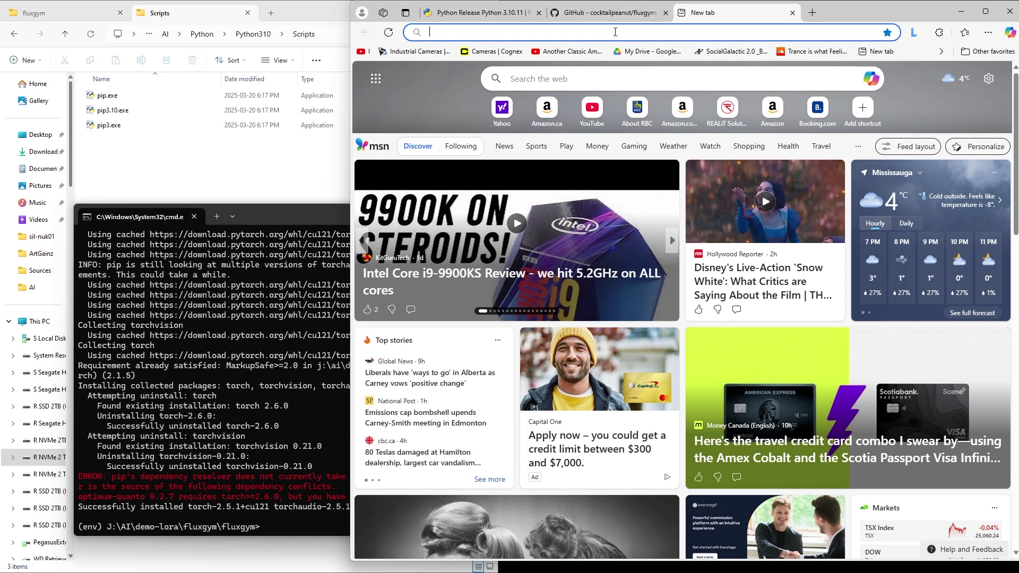
type("install")
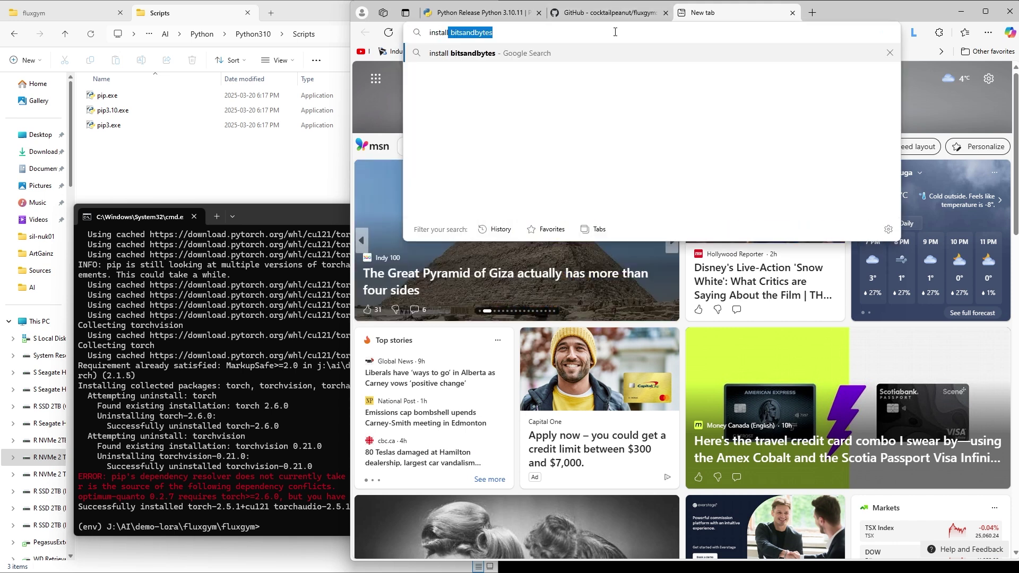
type(" pyt")
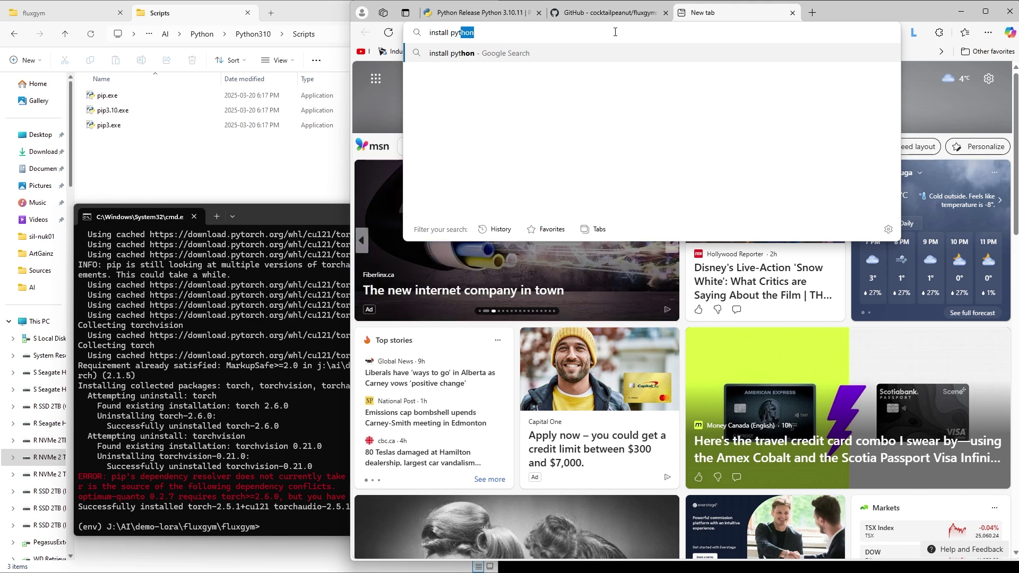
type("orch")
key("Return")
scroll(407, 307, "down", 4)
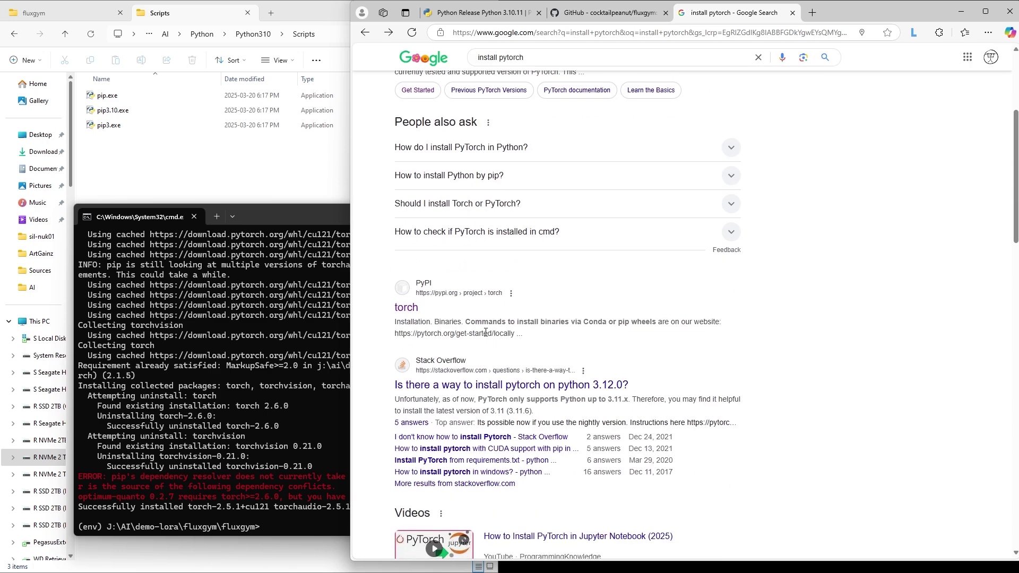
left_click(408, 307)
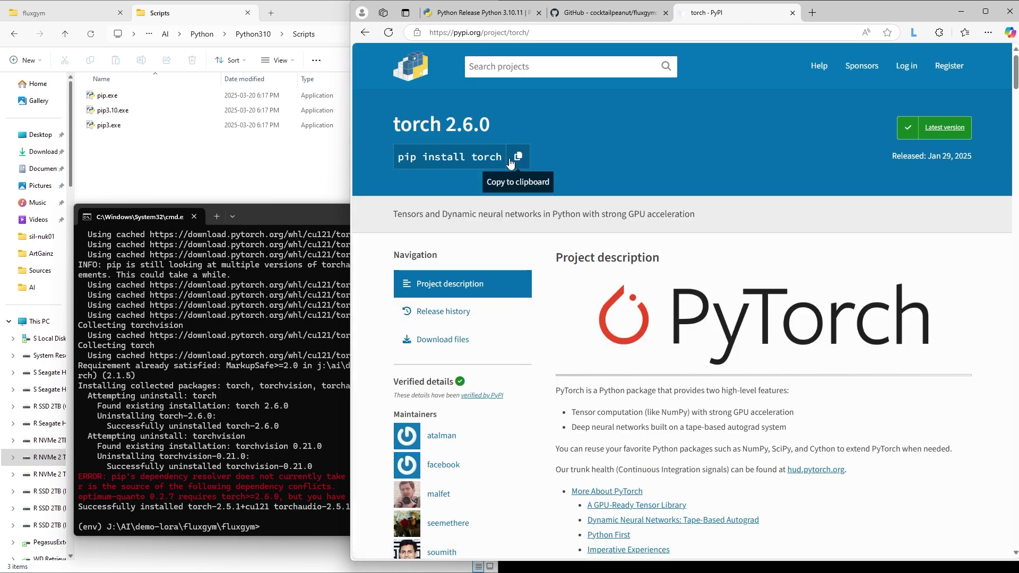
Run pip install torch in Command Prompt, which reports torch already satisfied.
left_click(289, 531)
key("ctrl+v")
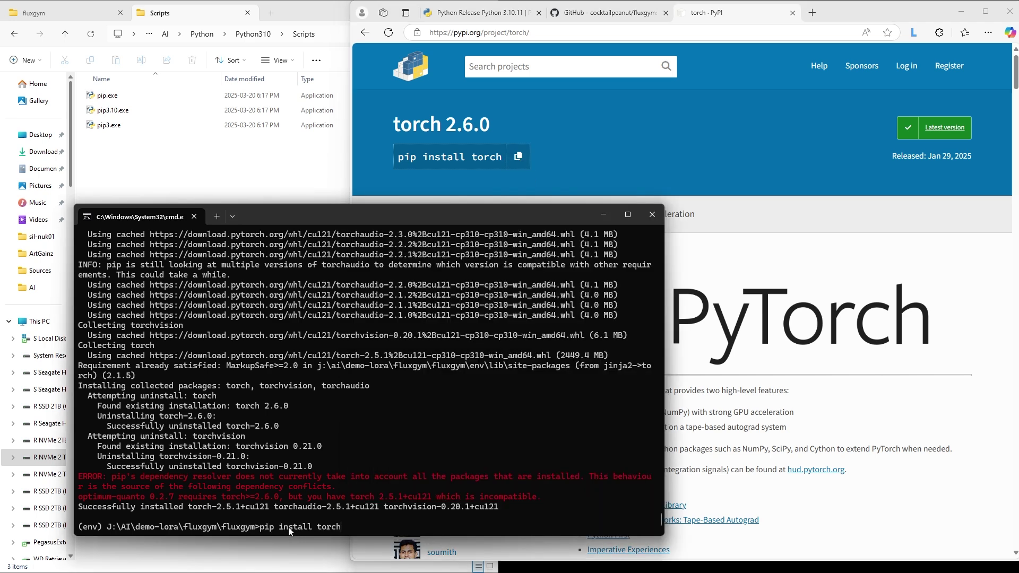
key("Return")
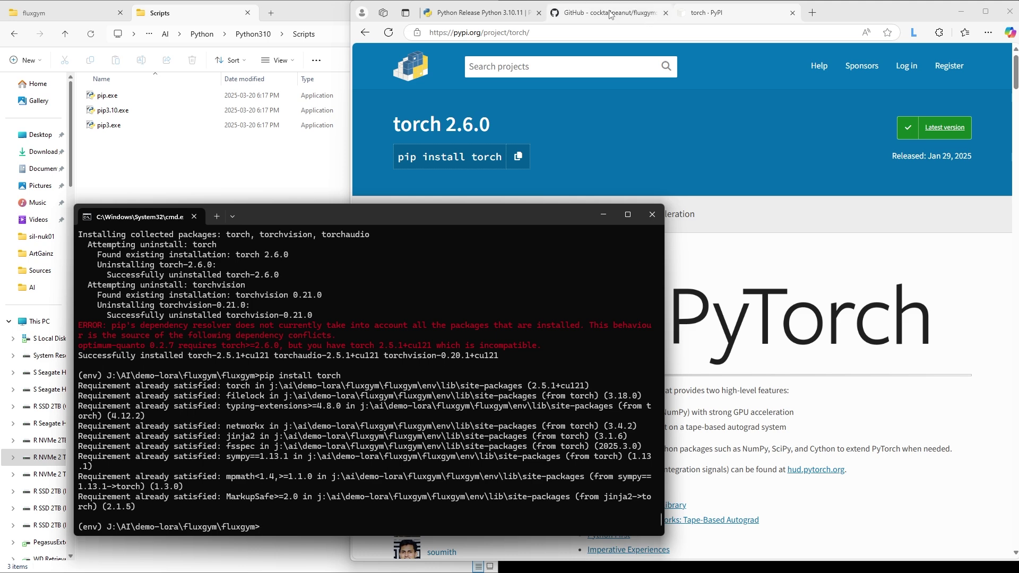
Launch the Fluxgym app by running 'python app.py' in Command Prompt.
left_click(650, 18)
left_click(894, 153)
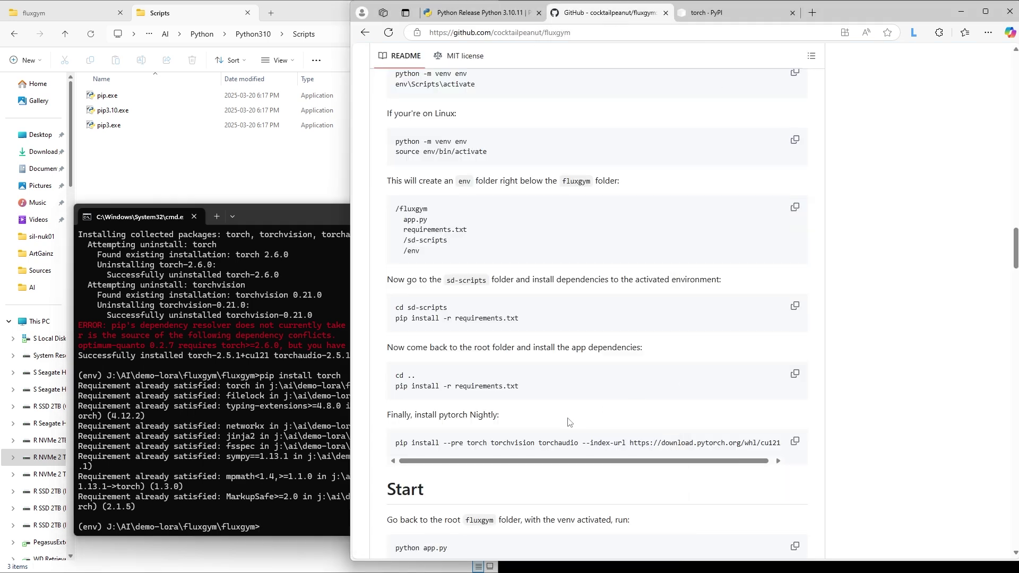
scroll(571, 423, "down", 5)
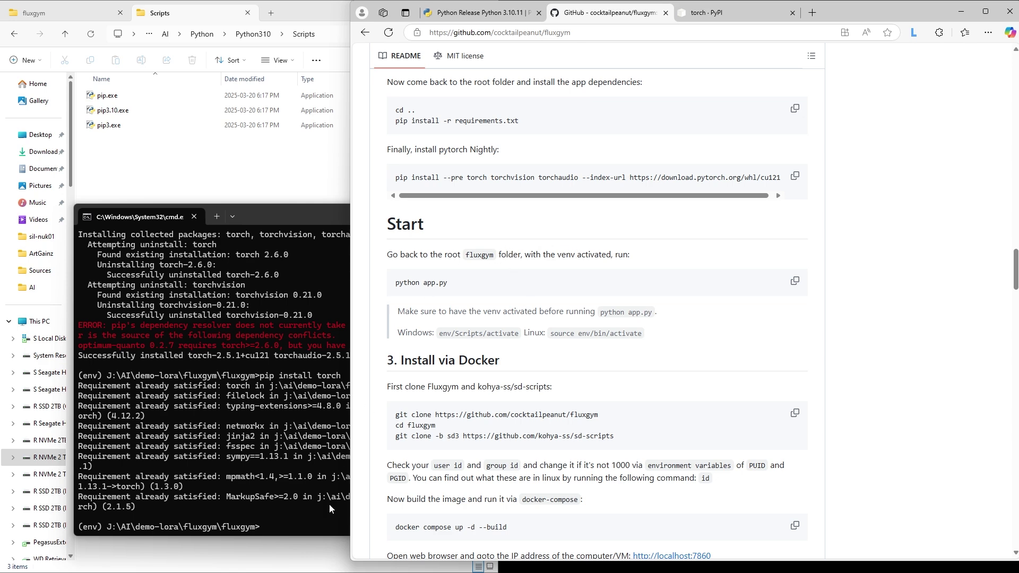
left_click(263, 531)
type("py")
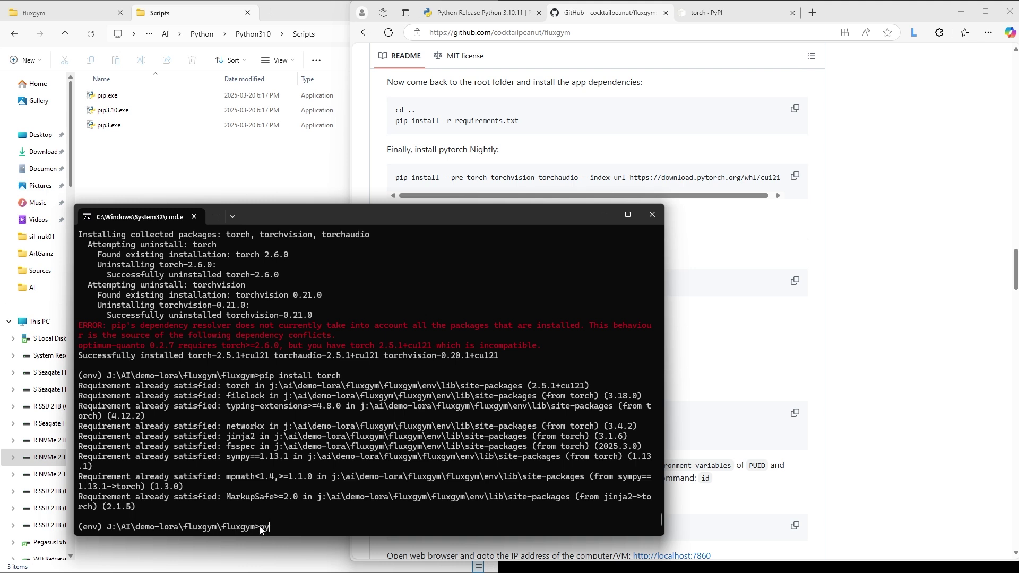
type("thon app.py")
left_click(729, 367)
scroll(729, 368, "up", 10)
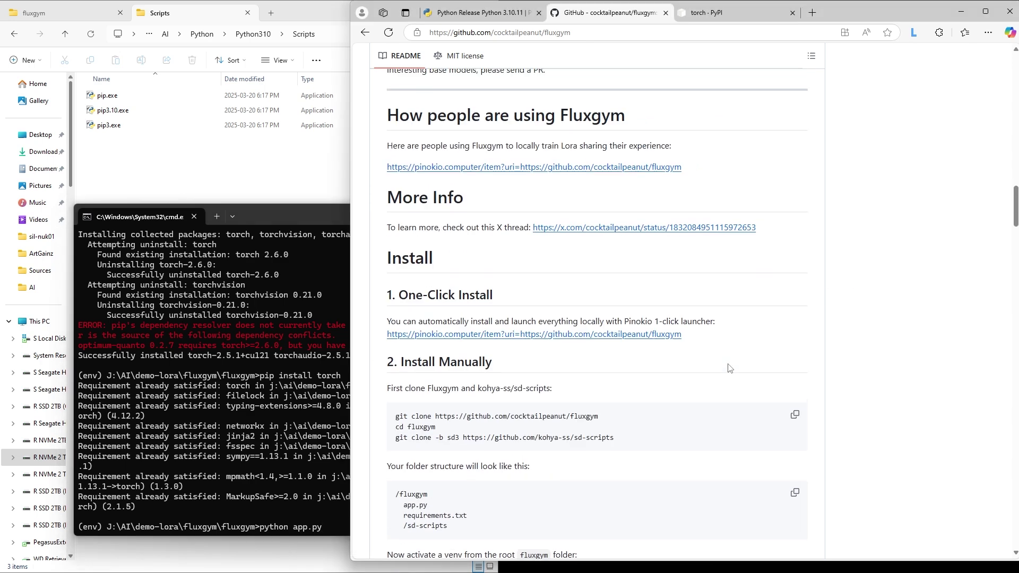
scroll(729, 368, "down", 6)
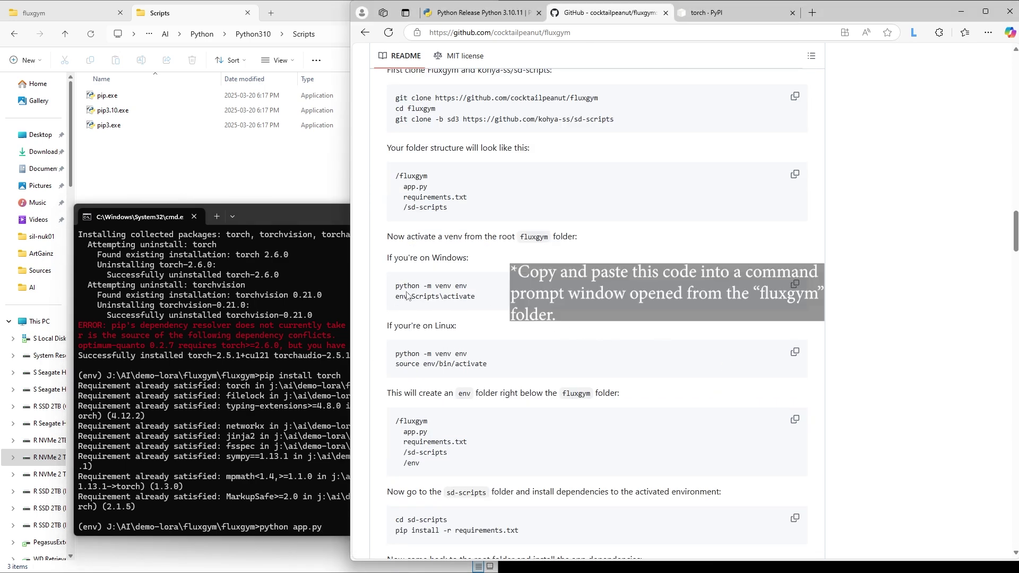
left_click(299, 220)
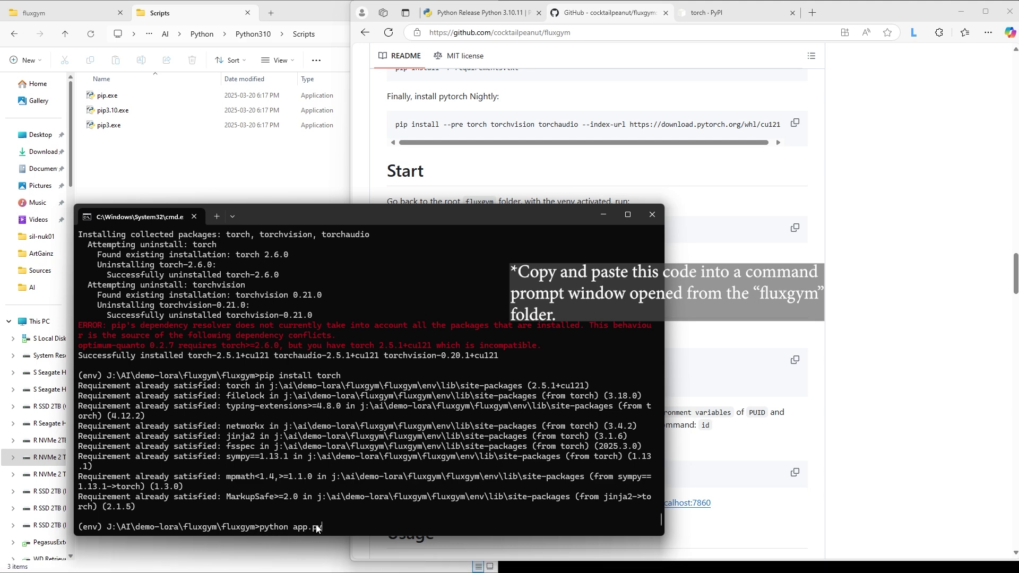
key("Return")
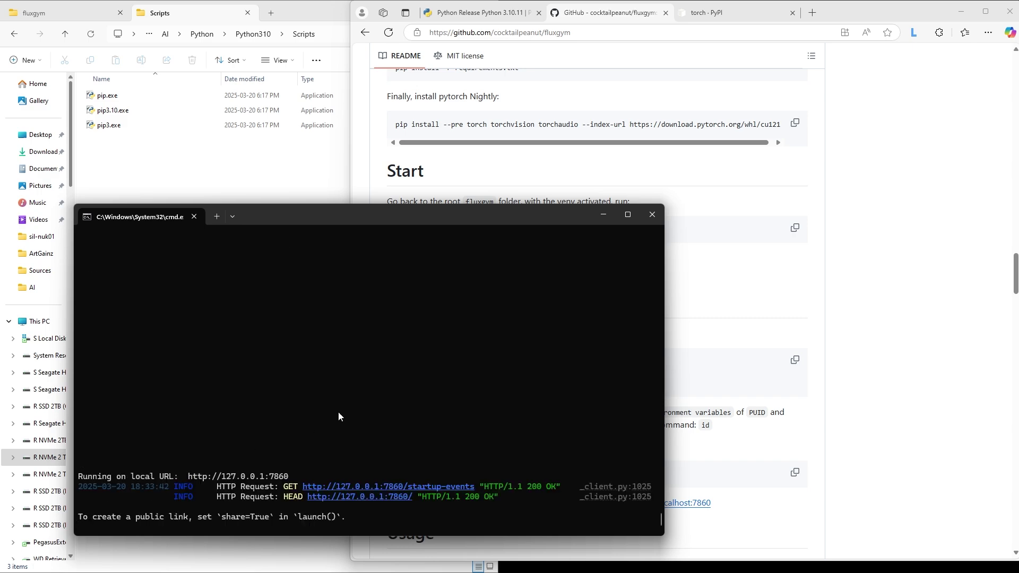
scroll(340, 414, "up", 10)
scroll(342, 413, "down", 1)
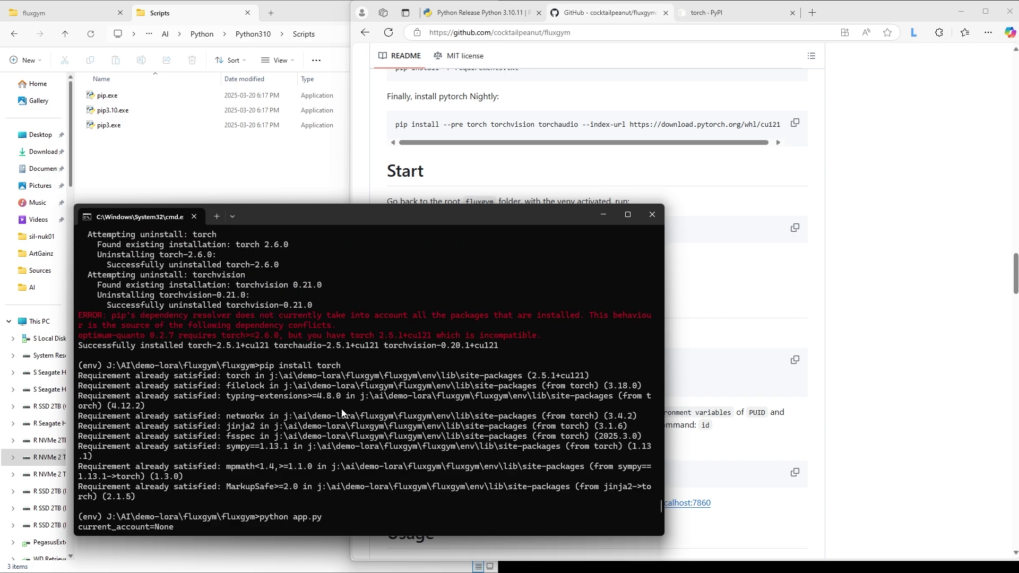
scroll(342, 413, "up", 2)
scroll(181, 394, "down", 6)
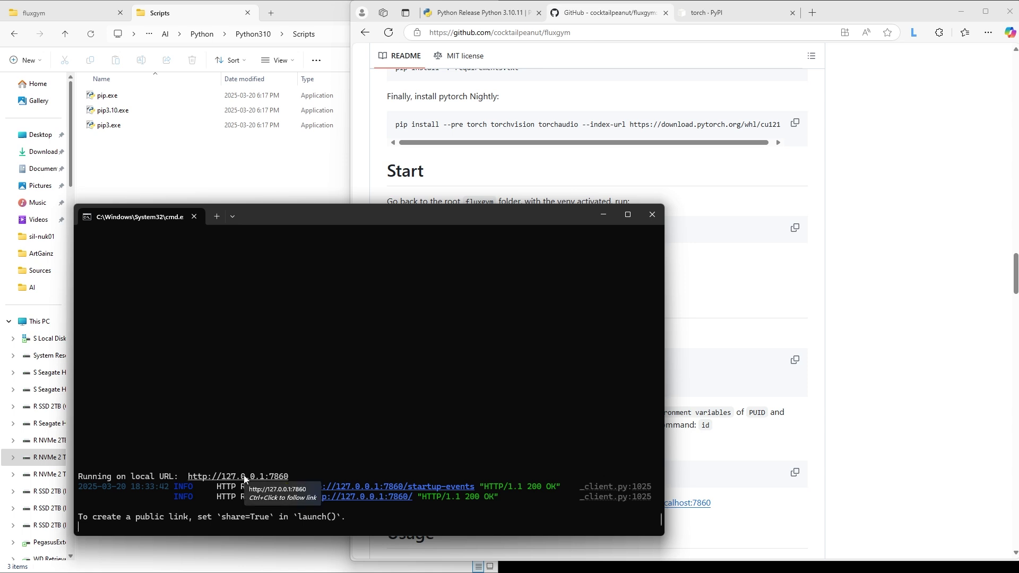
left_click(244, 478, "ctrl")
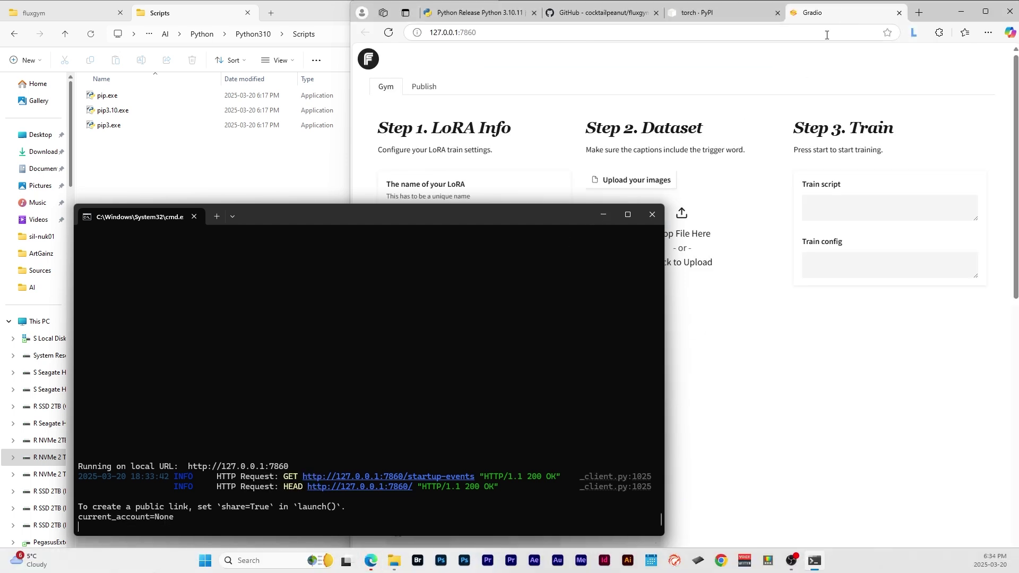
Maximize the Fluxgym page and enter ArtGainzBW as the LoRA name.
left_click(743, 114)
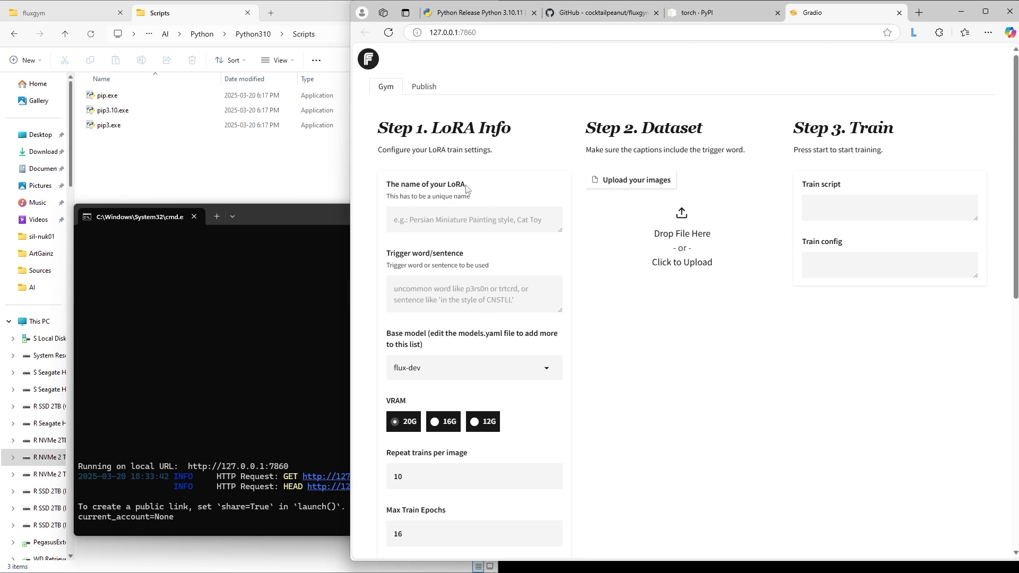
double_click(943, 15)
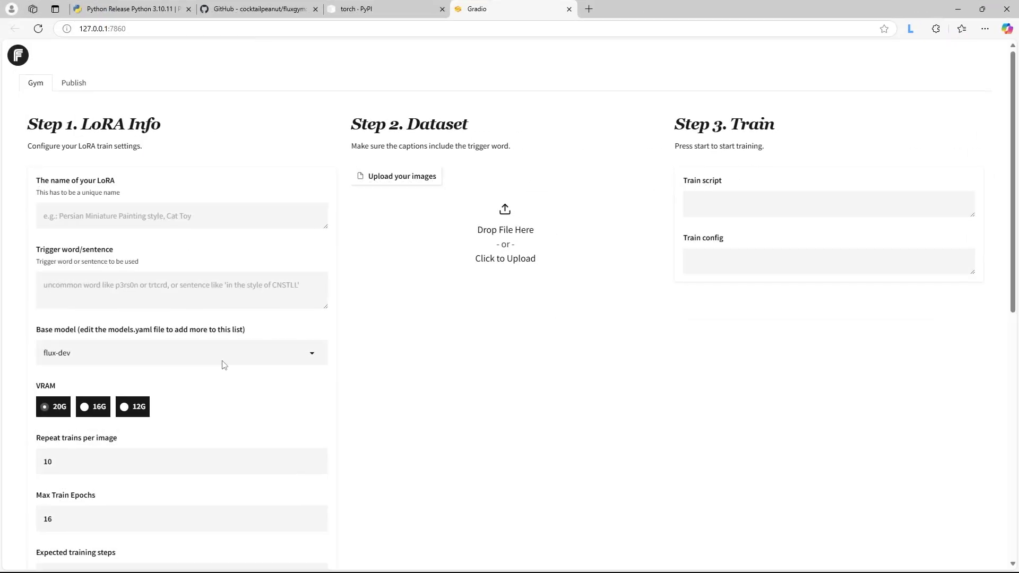
scroll(209, 484, "down", 1)
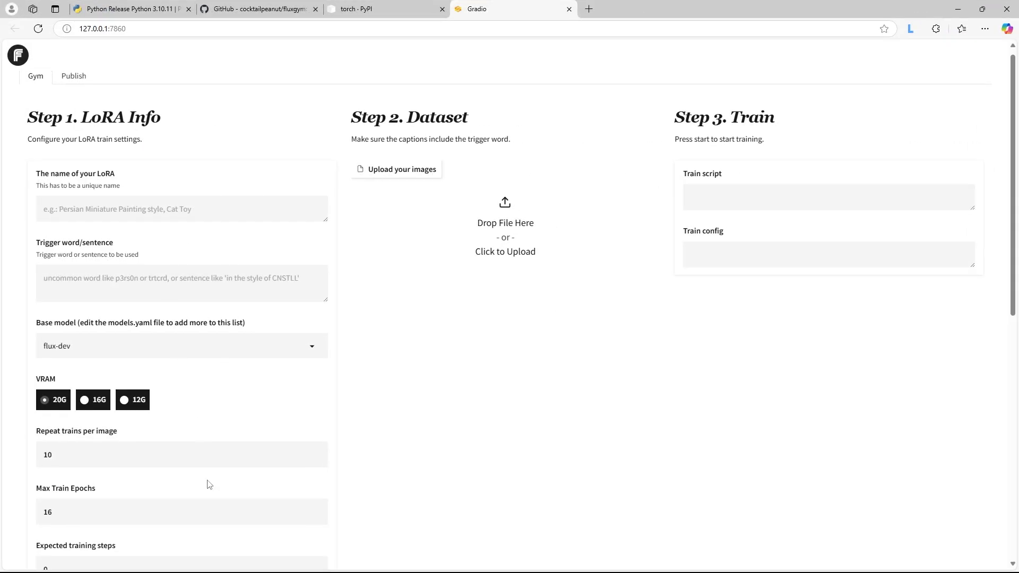
scroll(209, 484, "up", 1)
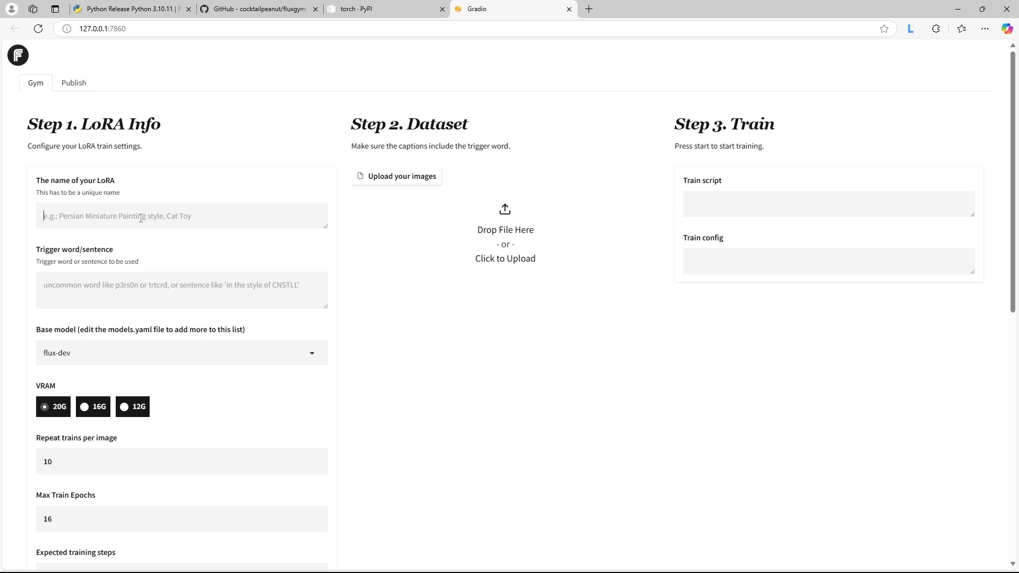
type("ArtGainzBW")
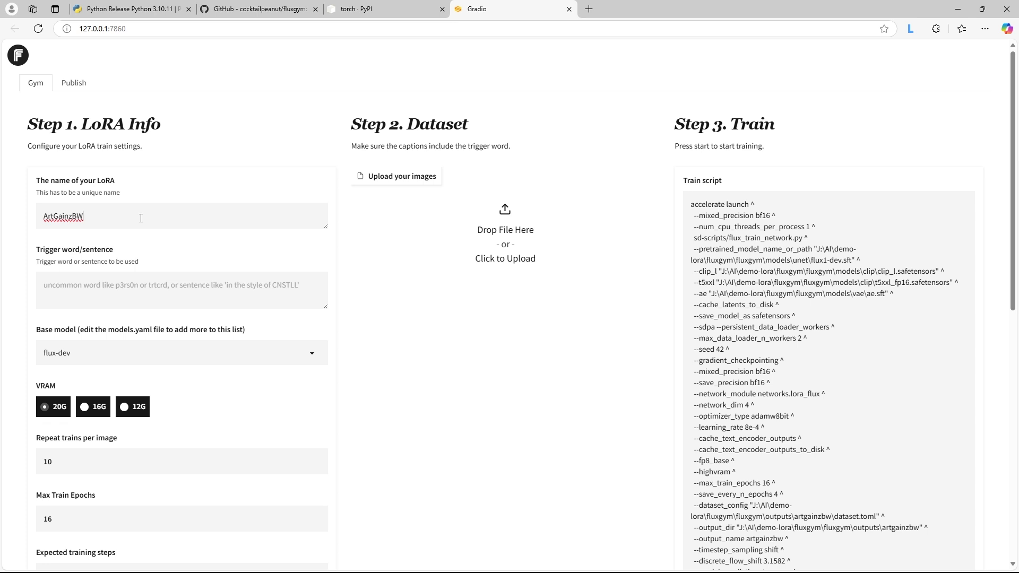
Set the trigger word to ArtGainz, keep flux-dev as base model, and choose 12G VRAM.
left_click(81, 275)
type("ArtGai")
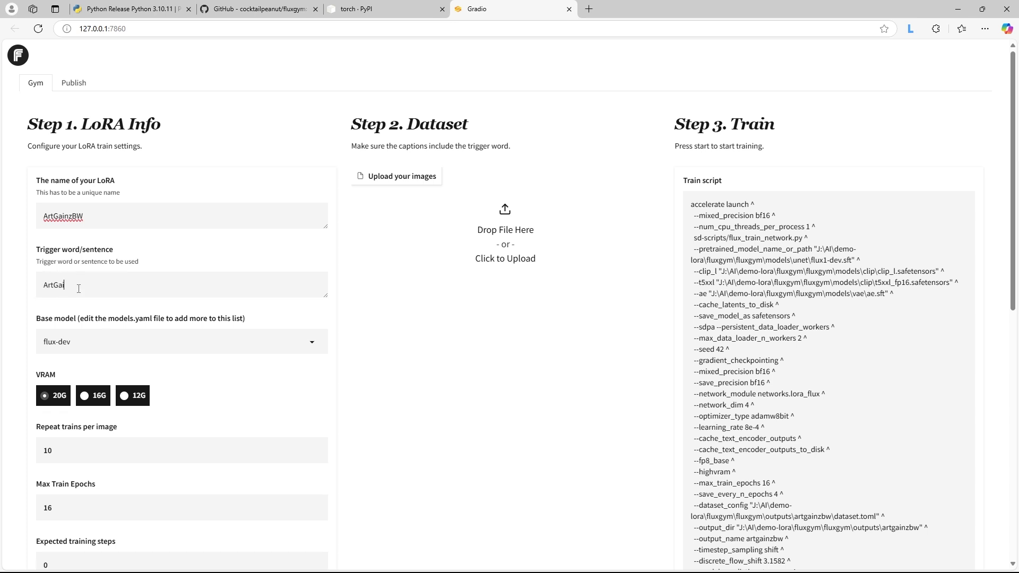
type("nz")
left_click(99, 346)
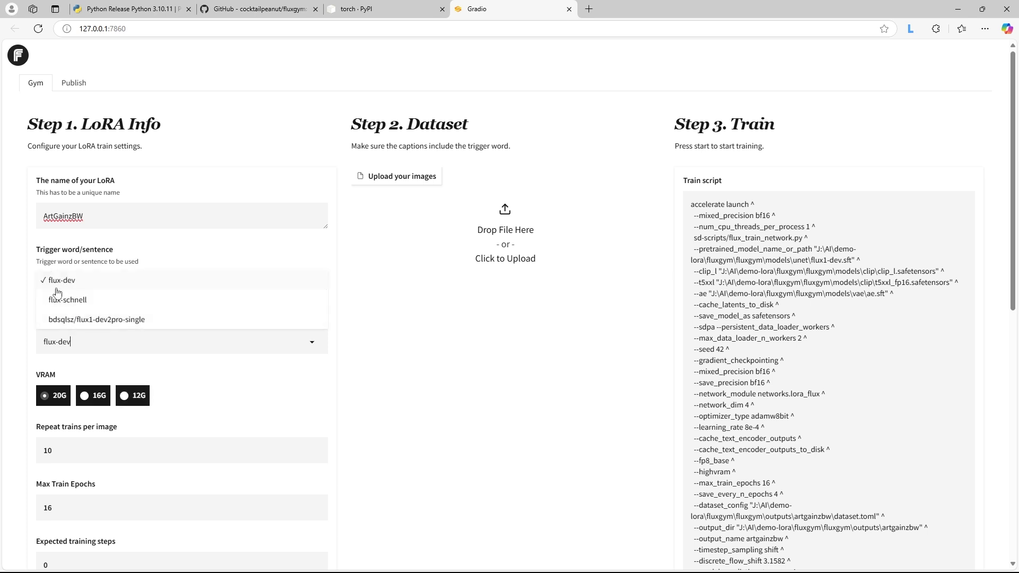
left_click(110, 378)
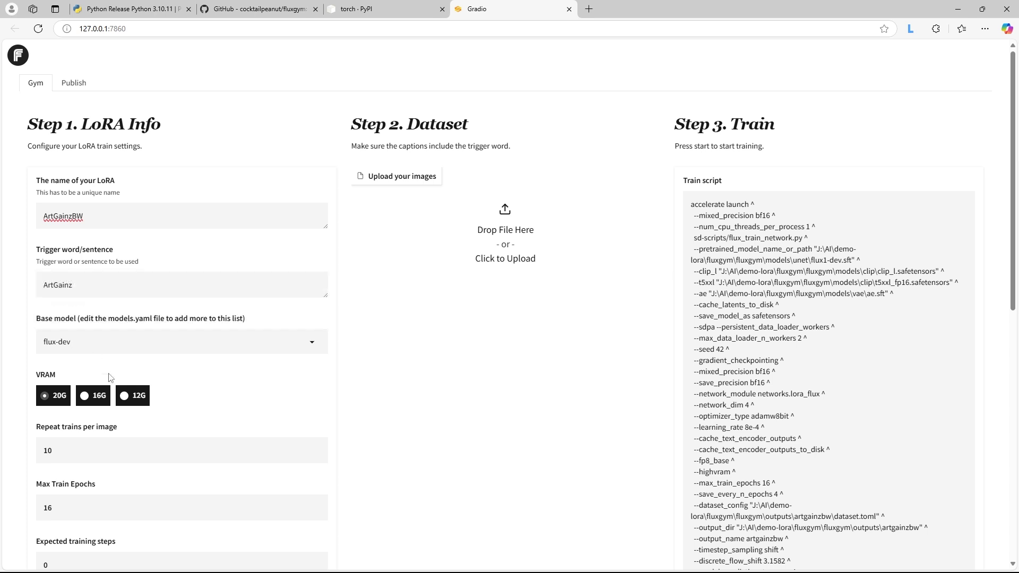
left_click(81, 340)
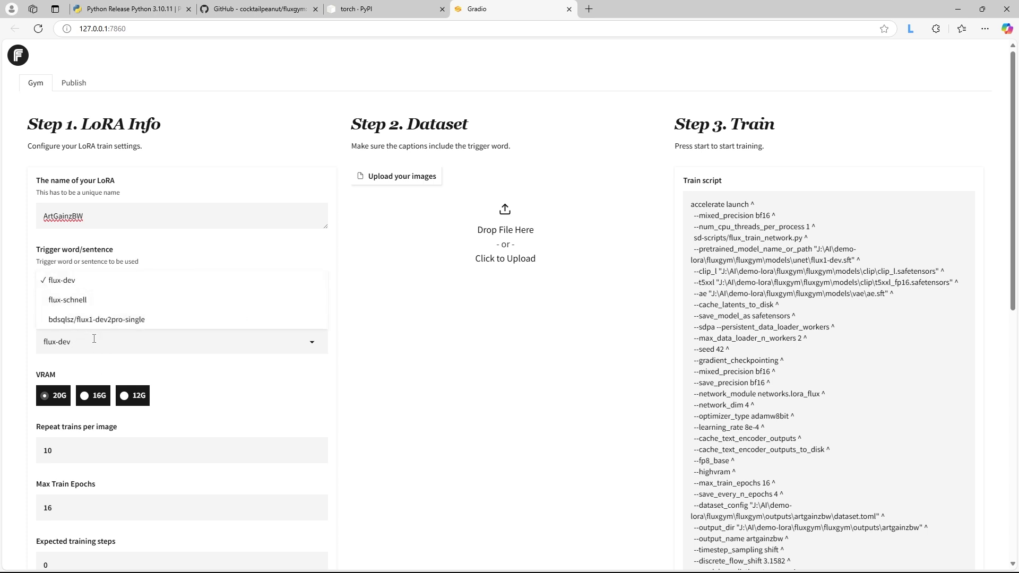
left_click(80, 369)
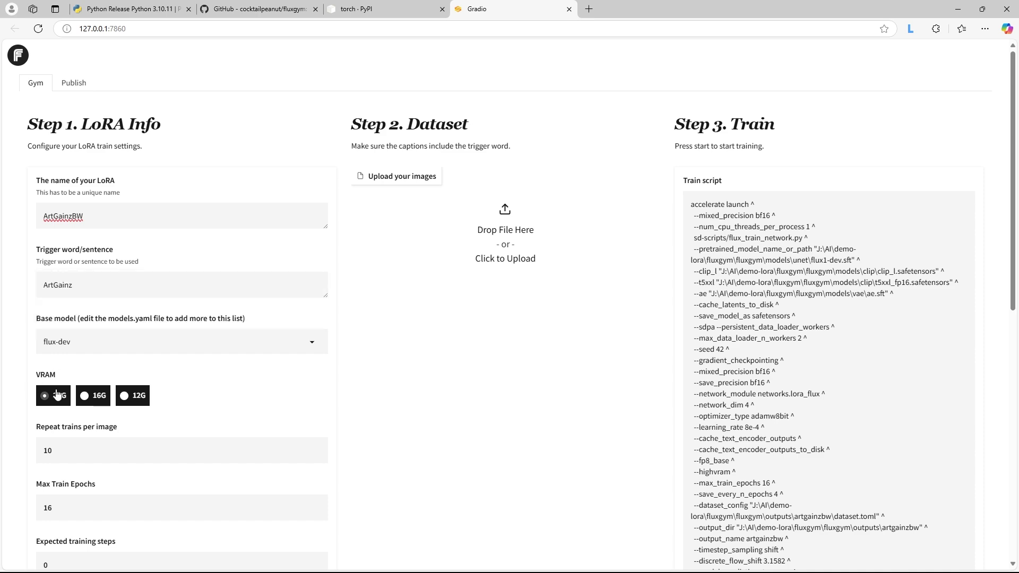
left_click(126, 398)
Set Sample Image Every N Steps to 100 and resize dataset images to 1024.
scroll(127, 395, "down", 2)
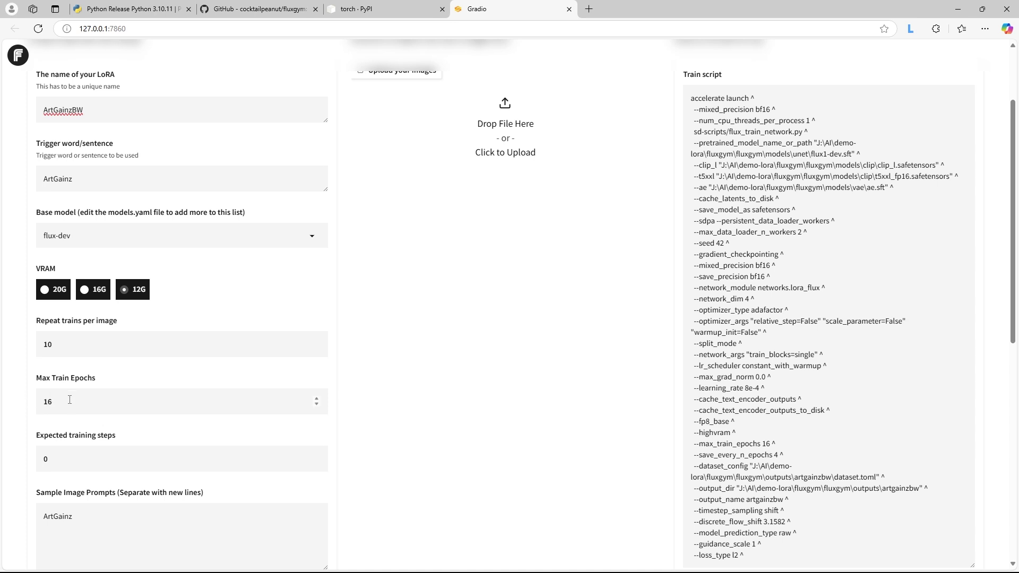
scroll(79, 457, "down", 2)
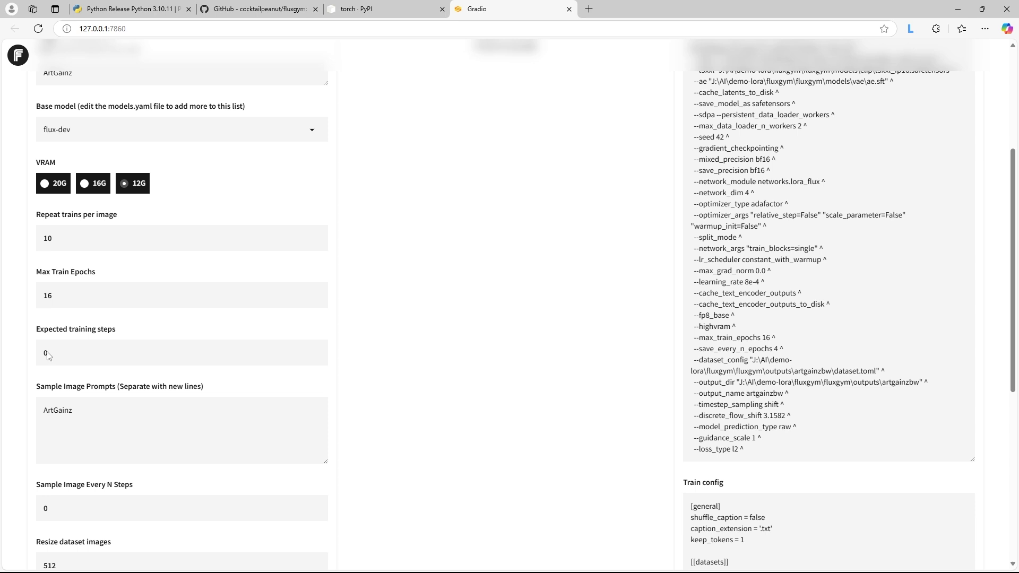
left_click_drag(43, 355, 33, 354)
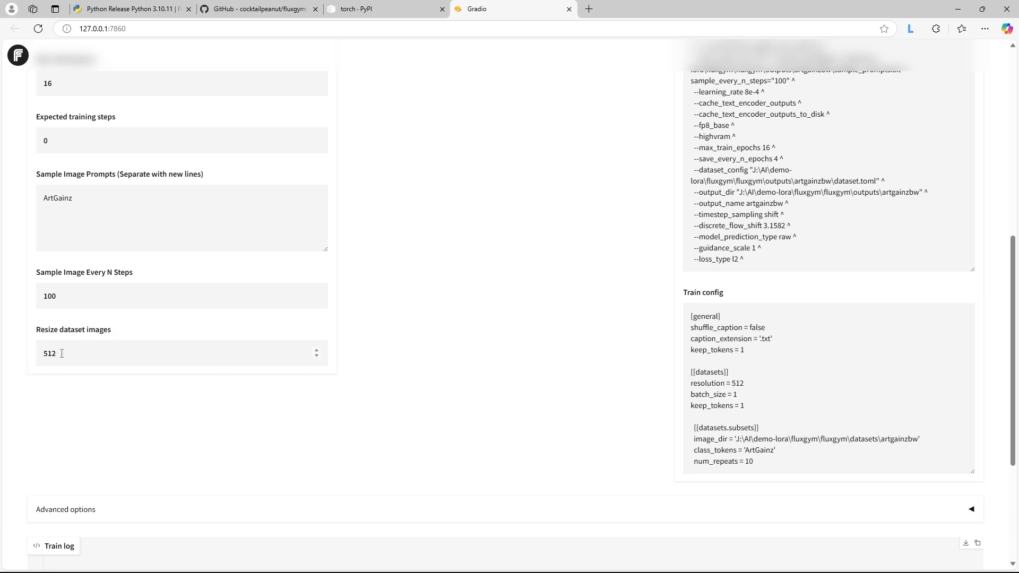
left_click_drag(62, 353, 16, 360)
type("1024")
scroll(64, 357, "up", 8)
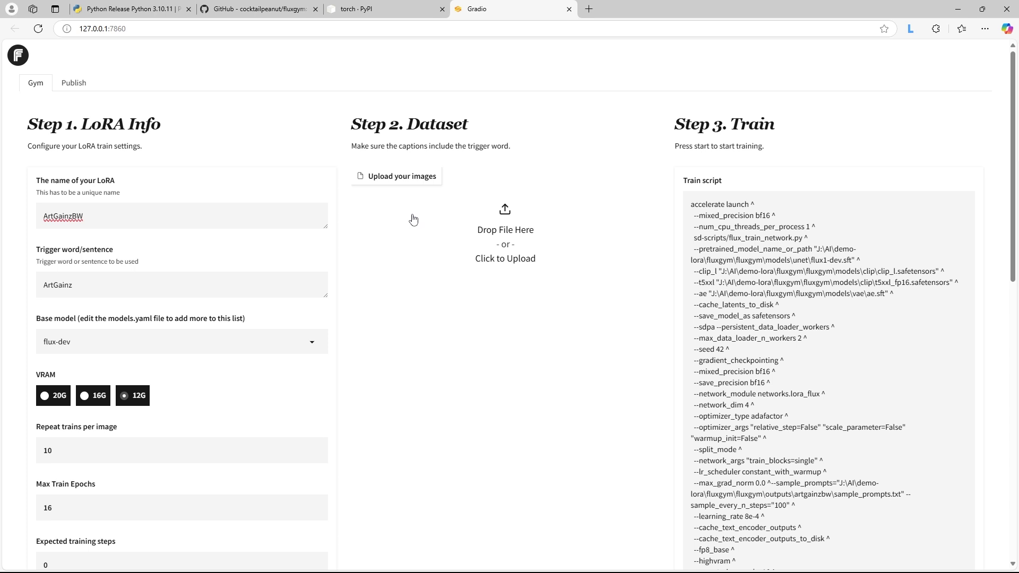
Place the ArtGainz Train folder beside the upload area and select all ten files.
key("alt+Tab")
left_click_drag(606, 139, 476, 142)
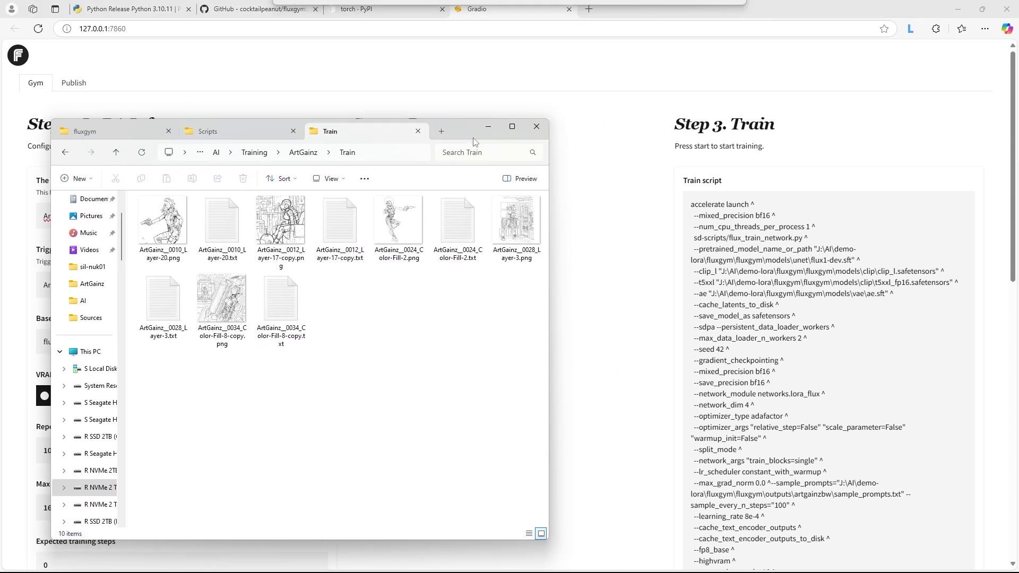
left_click_drag(549, 263, 364, 262)
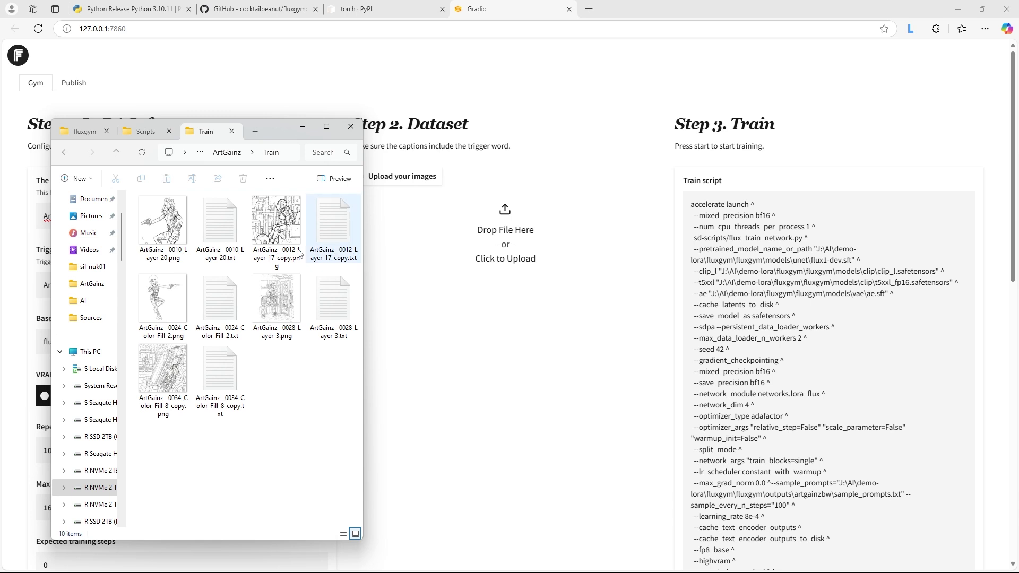
left_click(238, 231)
left_click(309, 219)
left_click(285, 222)
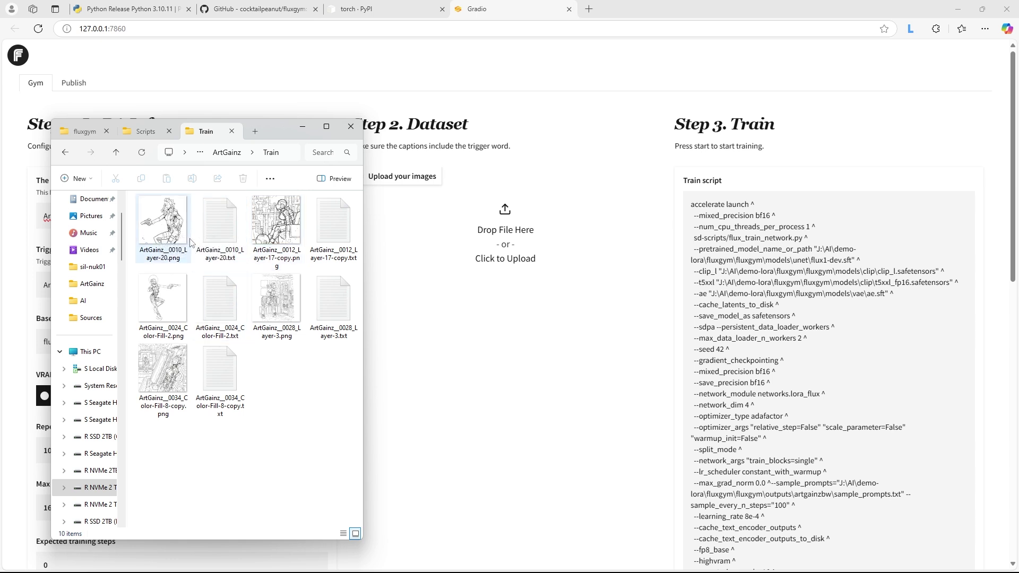
left_click(164, 234)
left_click(219, 355, "shift")
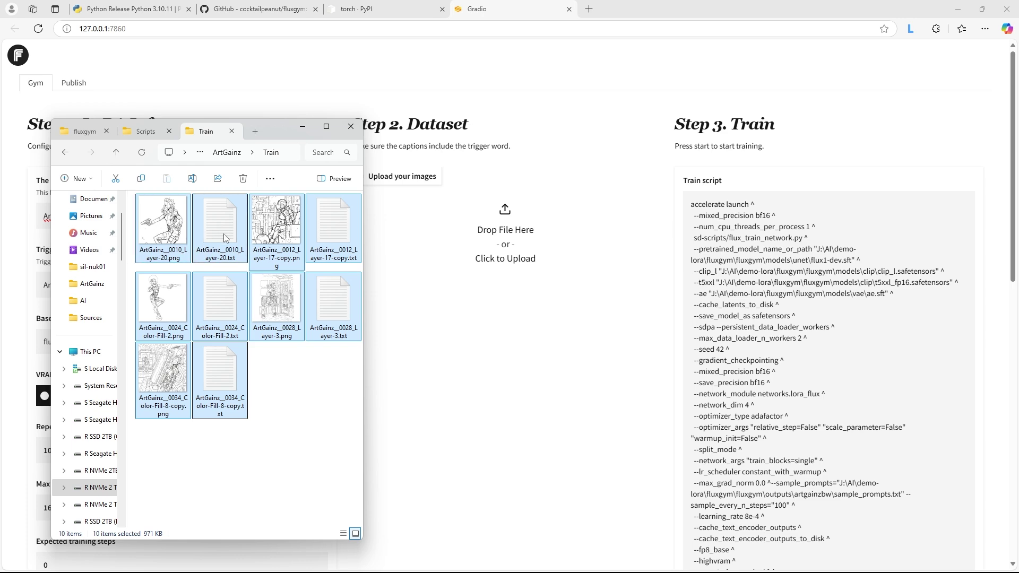
Drop the ten ArtGainz image and caption files into the dataset, then test deleting and restoring Caption 1.
left_click_drag(211, 231, 411, 181)
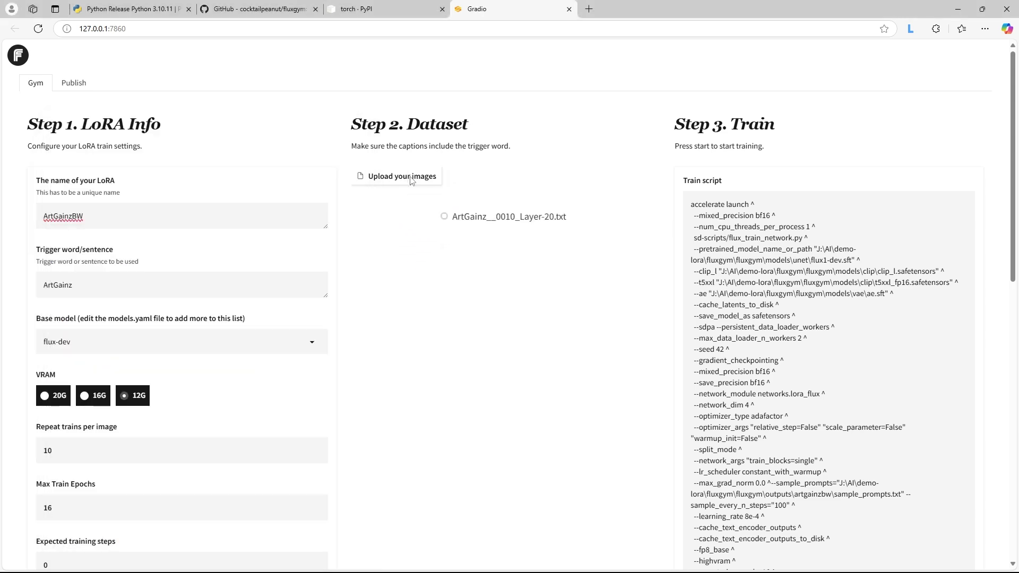
scroll(408, 196, "down", 5)
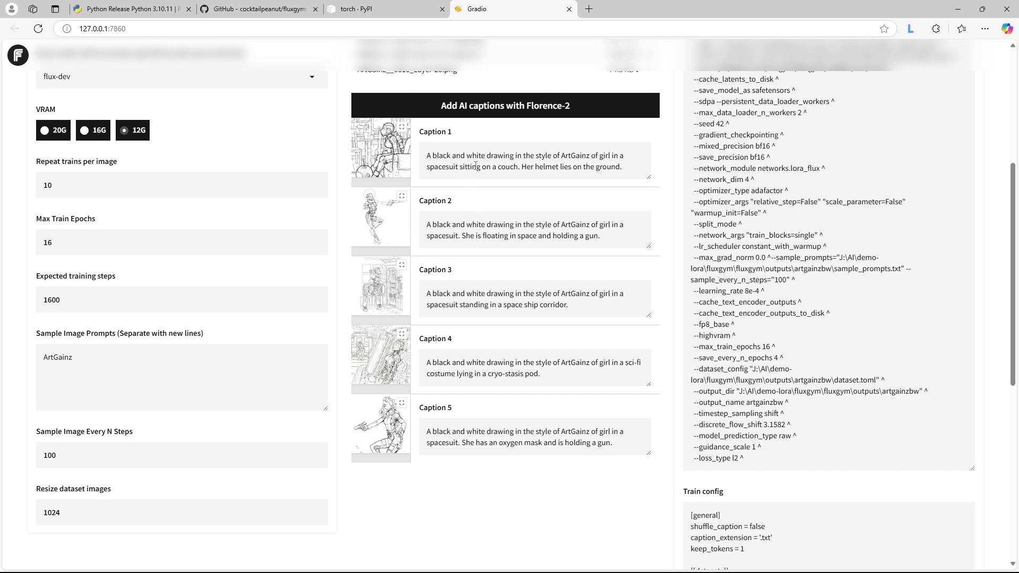
triple_click(633, 173)
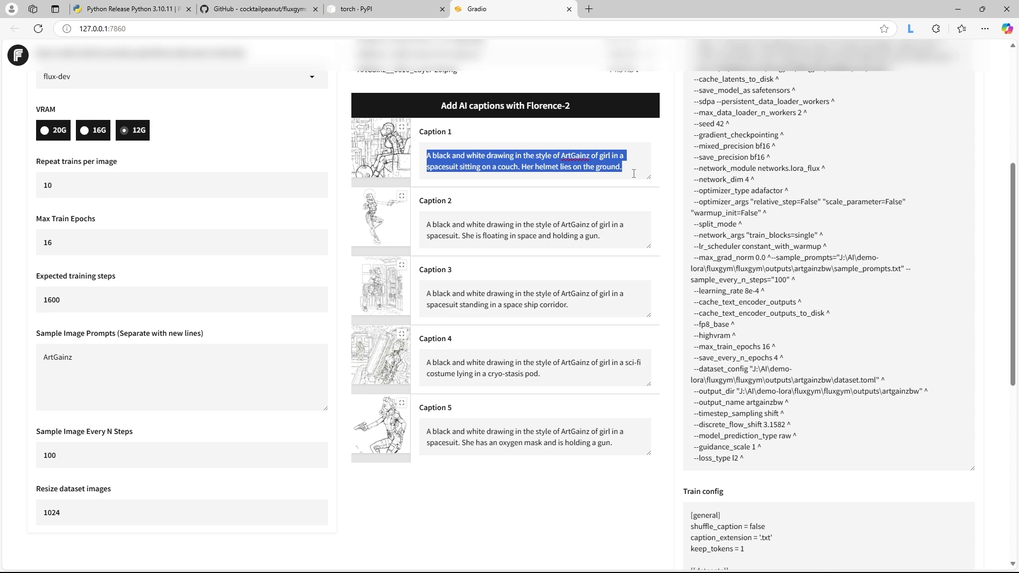
key("BackSpace")
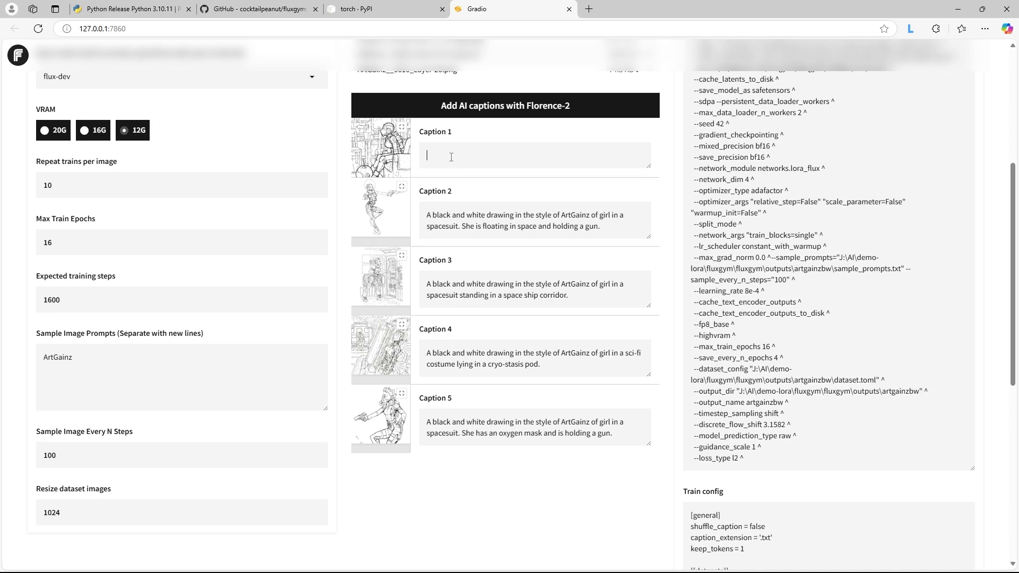
key("ctrl+z")
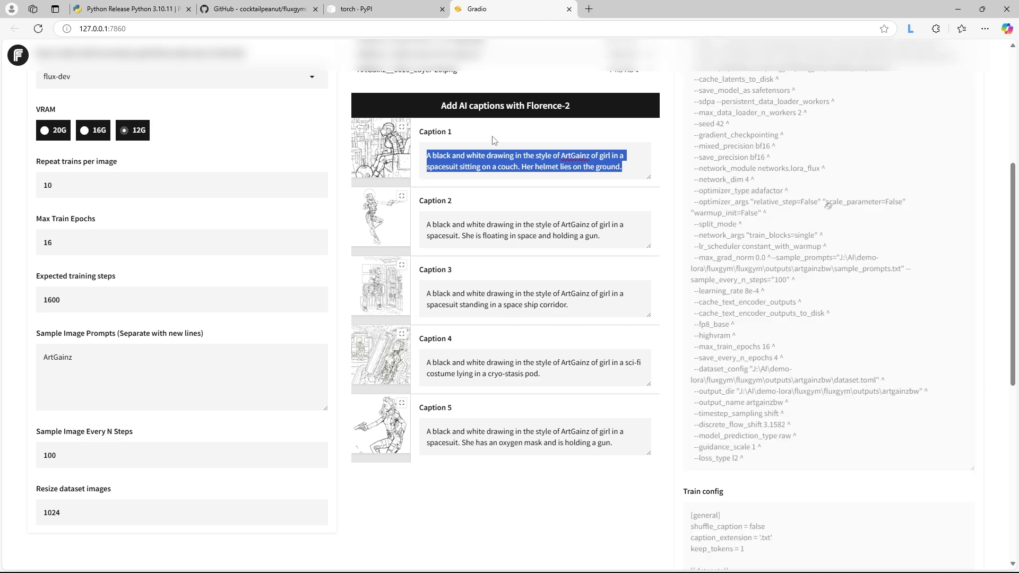
scroll(498, 159, "up", 3)
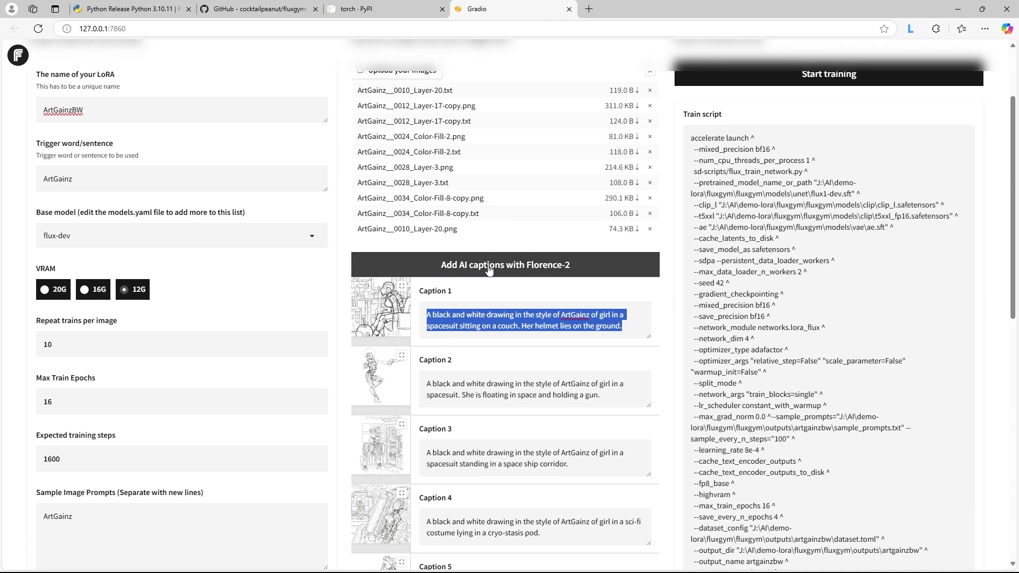
left_click(518, 314)
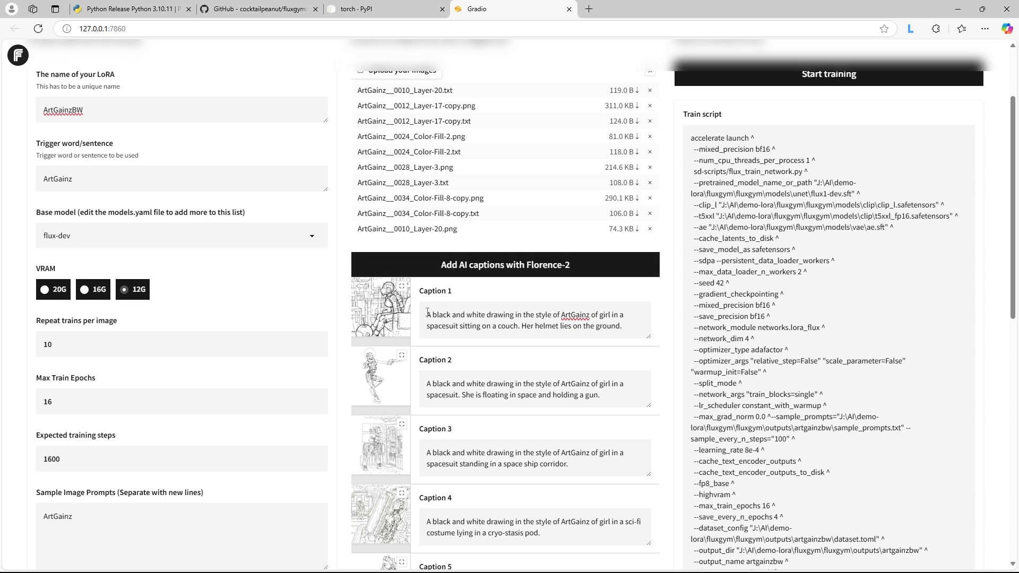
scroll(387, 422, "down", 3)
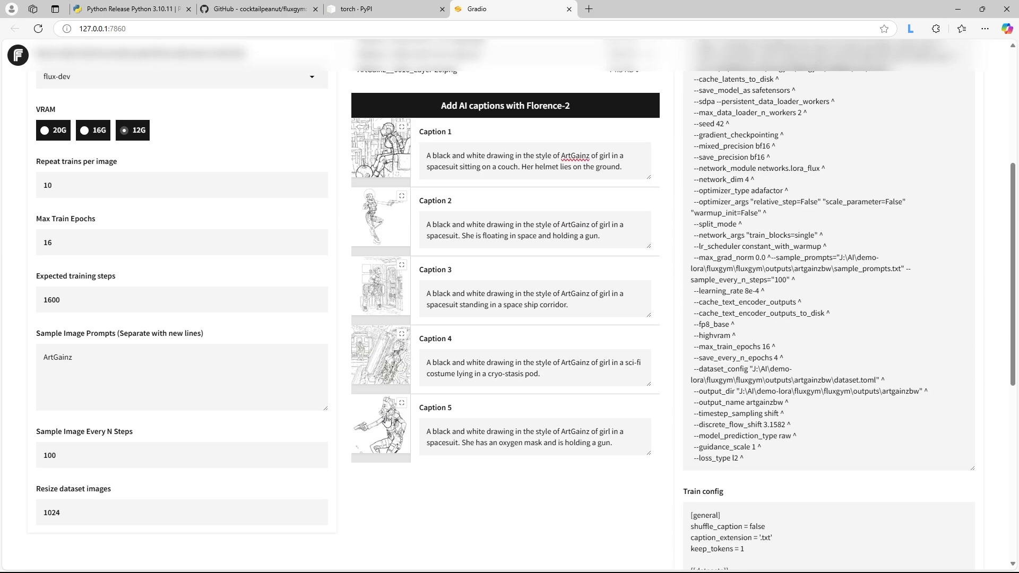
scroll(413, 328, "up", 5)
scroll(455, 303, "down", 2)
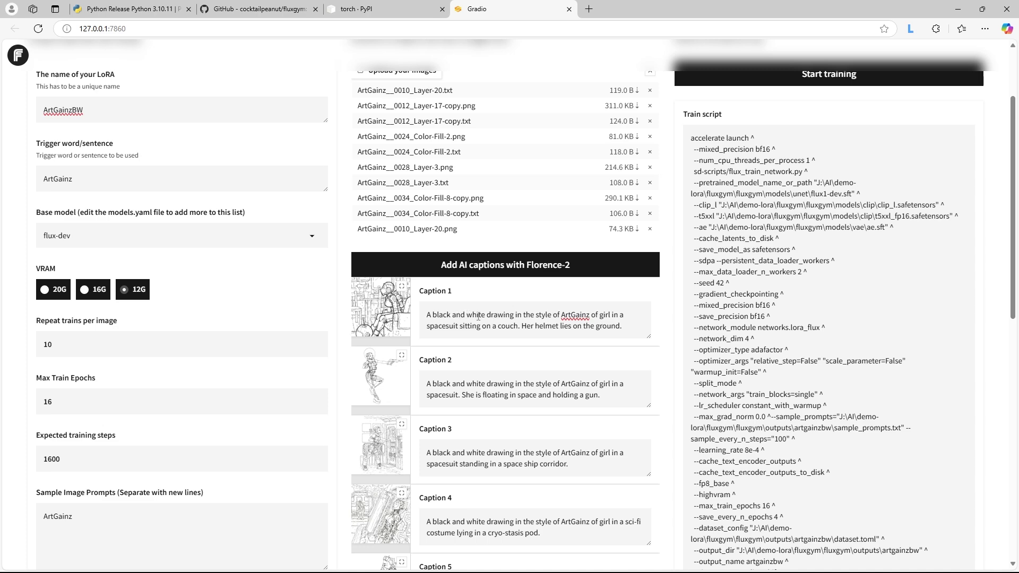
scroll(479, 316, "down", 3)
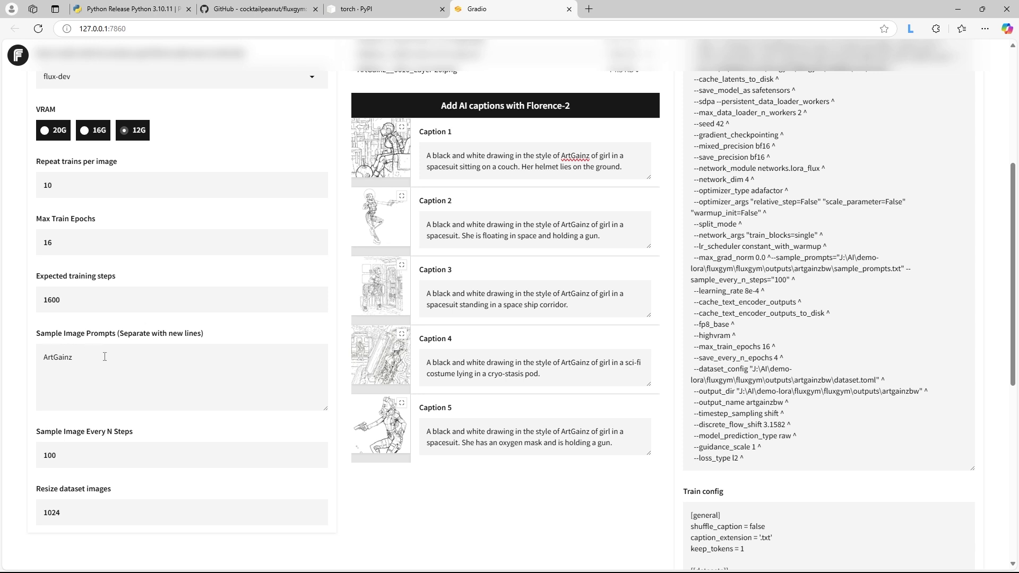
Replace the ArtGainz sample prompt with a black-and-white ArtGainz-style girl in a spacesuit shooting a laser pistol.
double_click(60, 357)
type("A black and white image of")
key("BackSpace")
key("BackSpace")
type("in the style of ArtGainz sho")
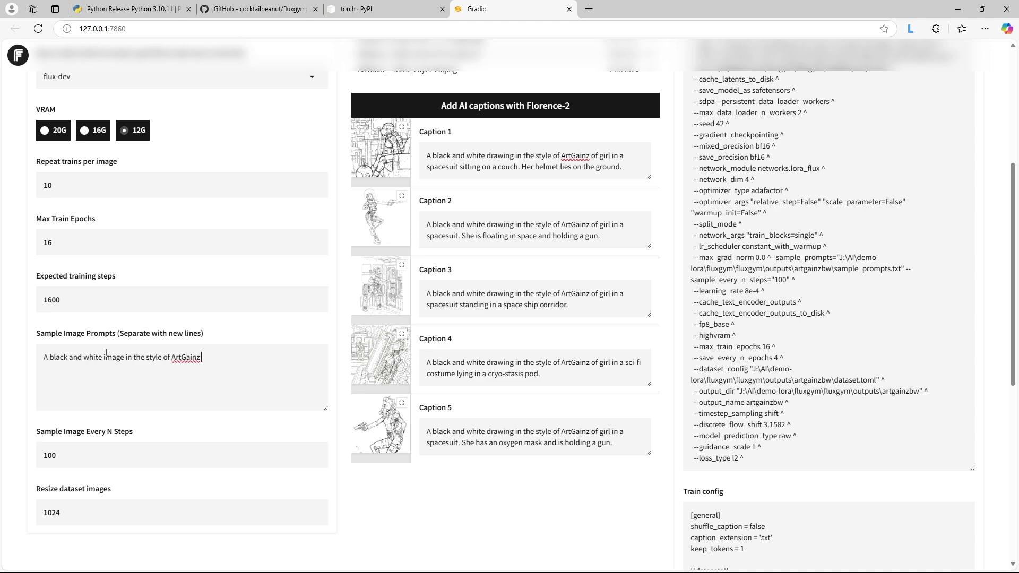
type("wing ")
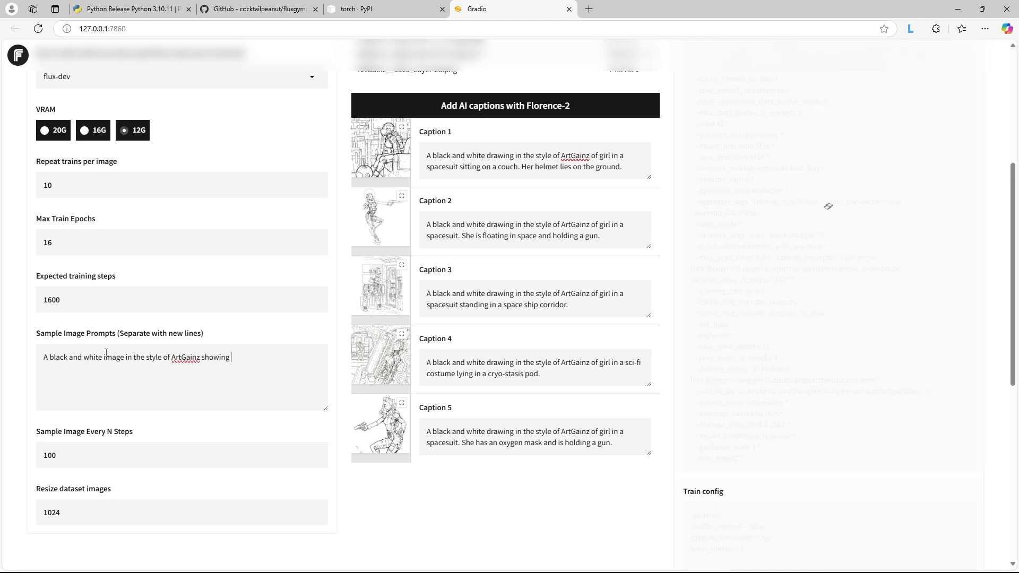
type("a girl in a ")
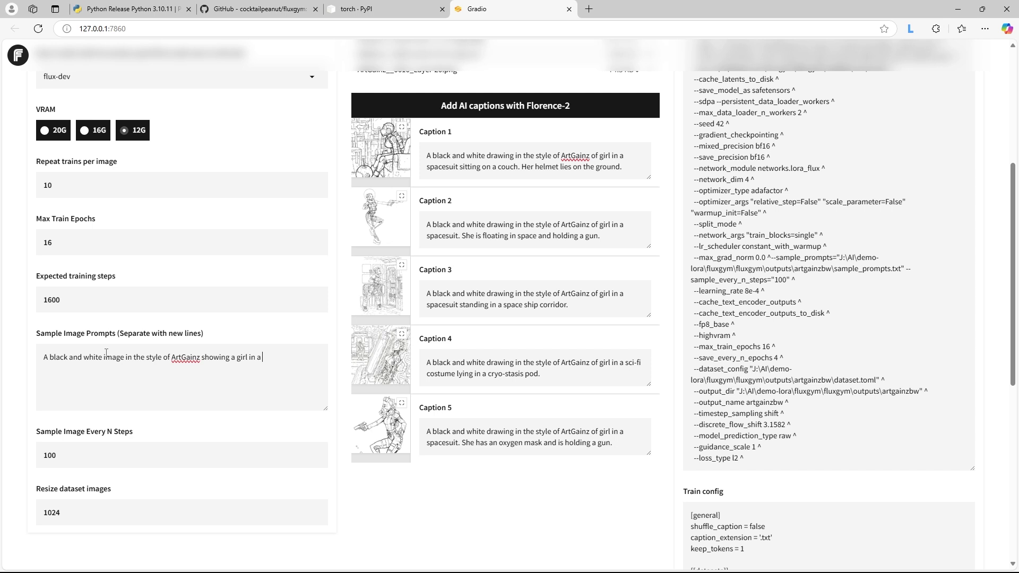
type("spacesuit shooting a laser pistol.")
key("Return")
scroll(100, 392, "up", 4)
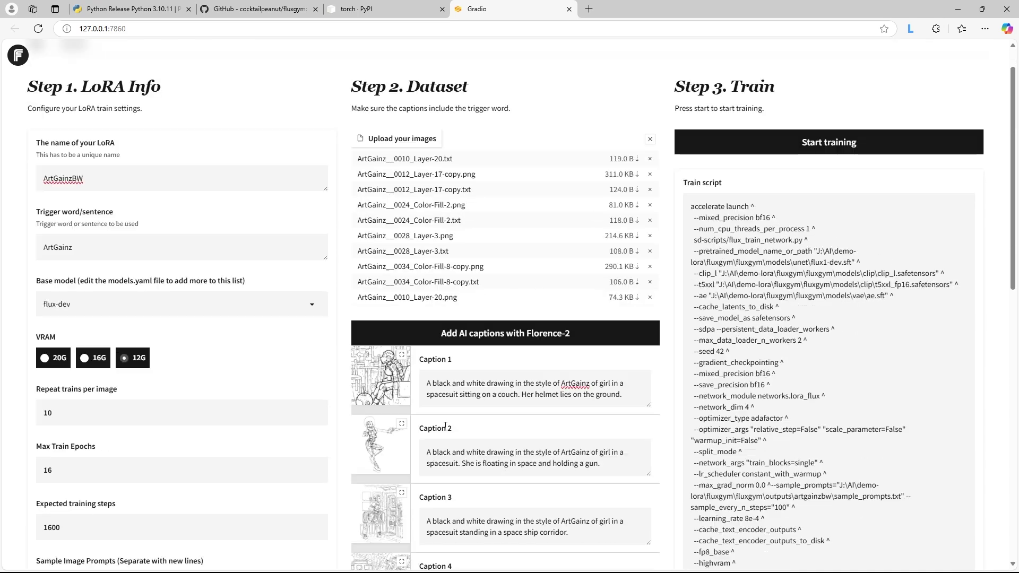
scroll(444, 427, "down", 11)
scroll(446, 430, "up", 5)
scroll(446, 430, "up", 6)
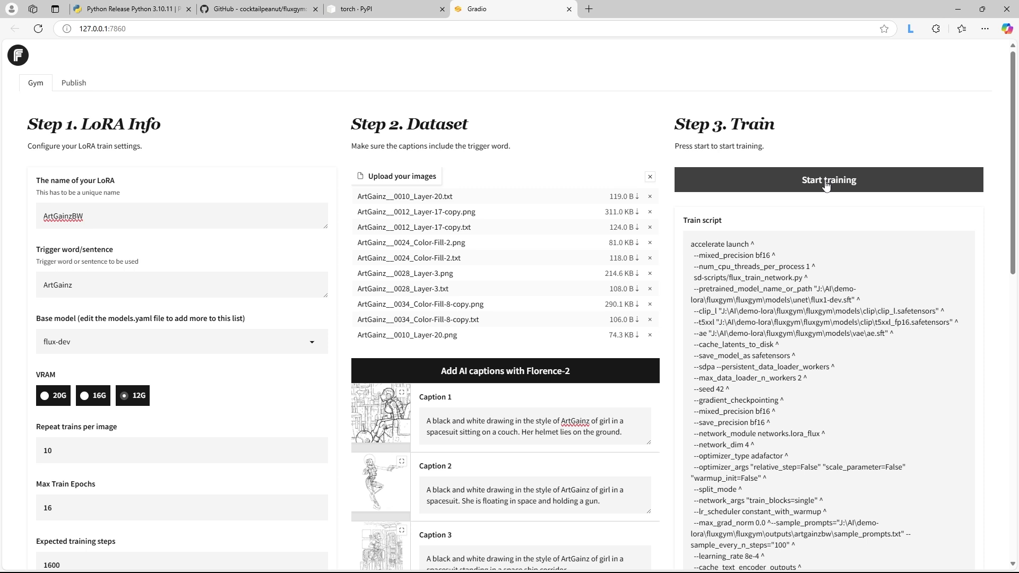
left_click(826, 186)
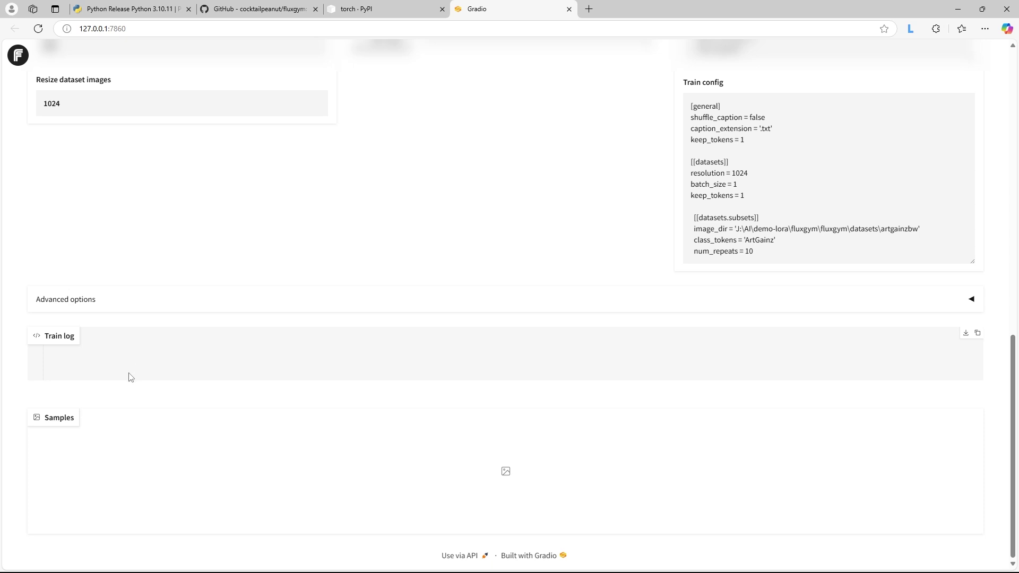
scroll(293, 240, "up", 15)
scroll(403, 244, "down", 8)
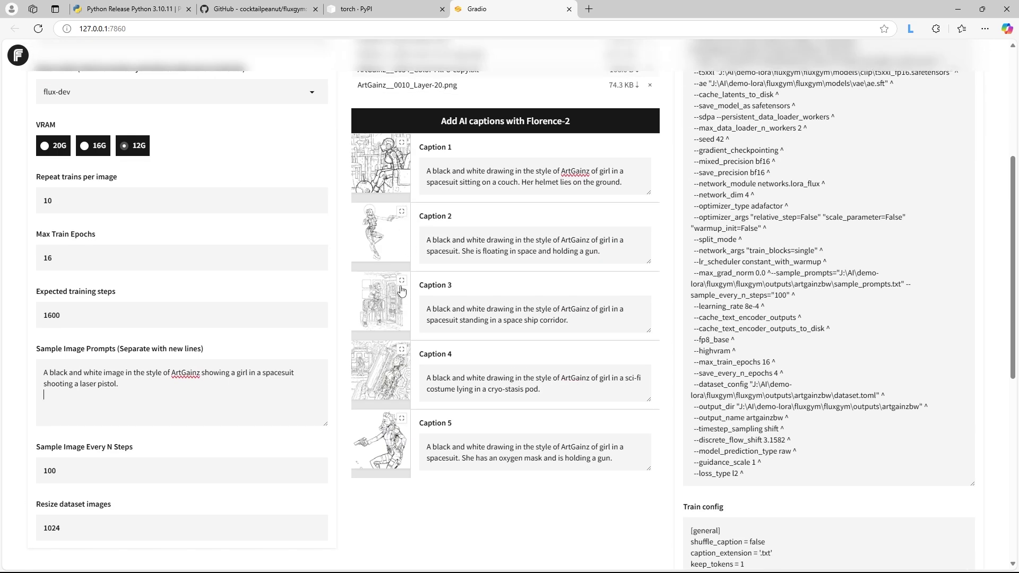
scroll(390, 372, "down", 6)
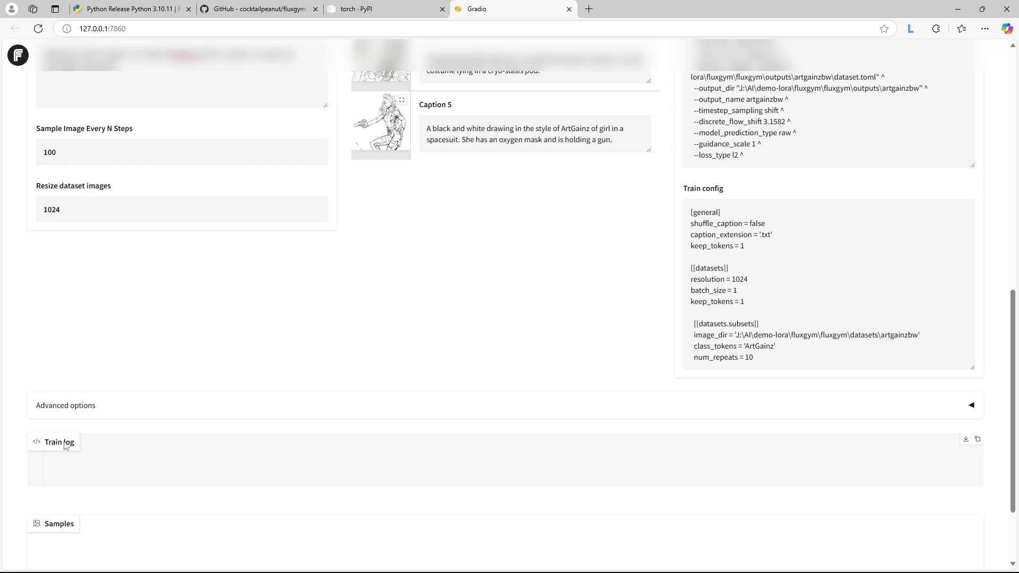
scroll(435, 275, "up", 14)
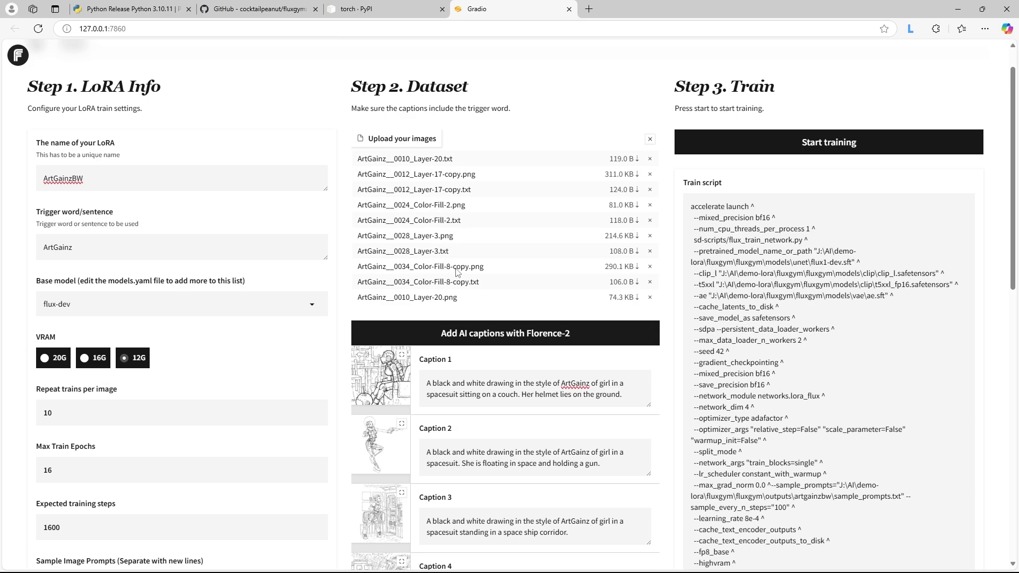
scroll(426, 418, "down", 5)
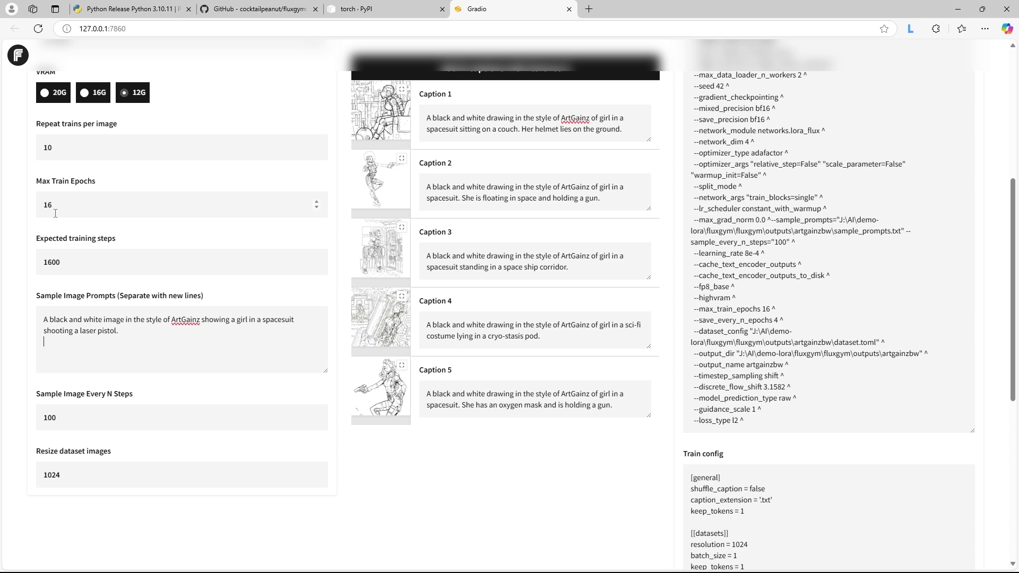
scroll(292, 422, "down", 7)
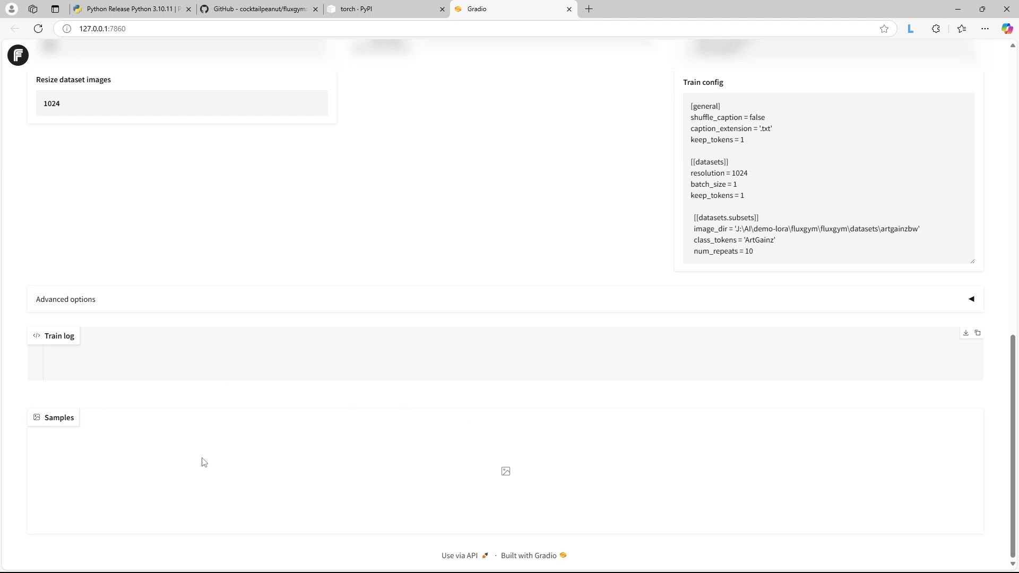
Open outputs\artgainzbw\sample in File Explorer to show the 27 generated sample PNGs.
key("alt+Tab")
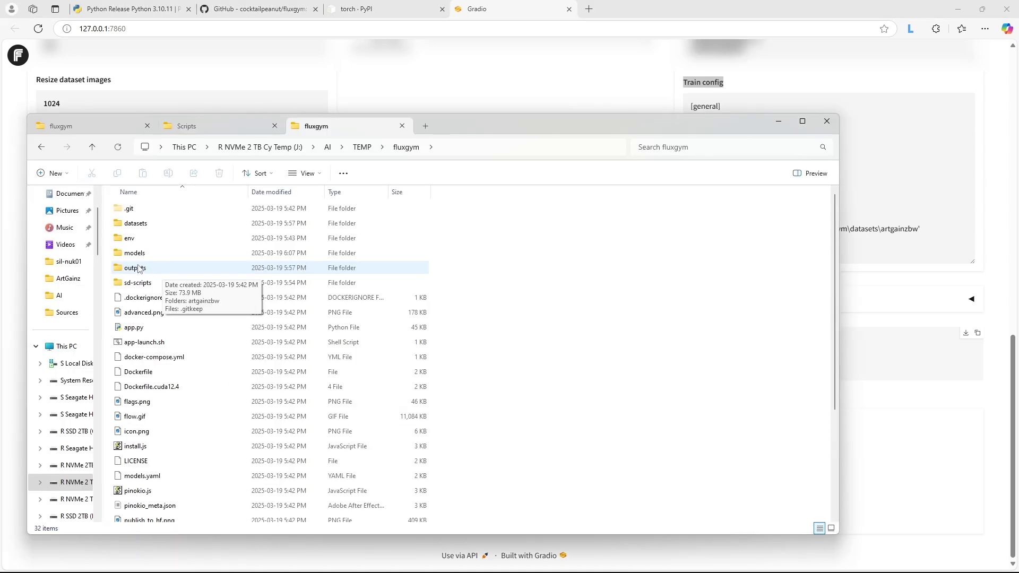
double_click(143, 269)
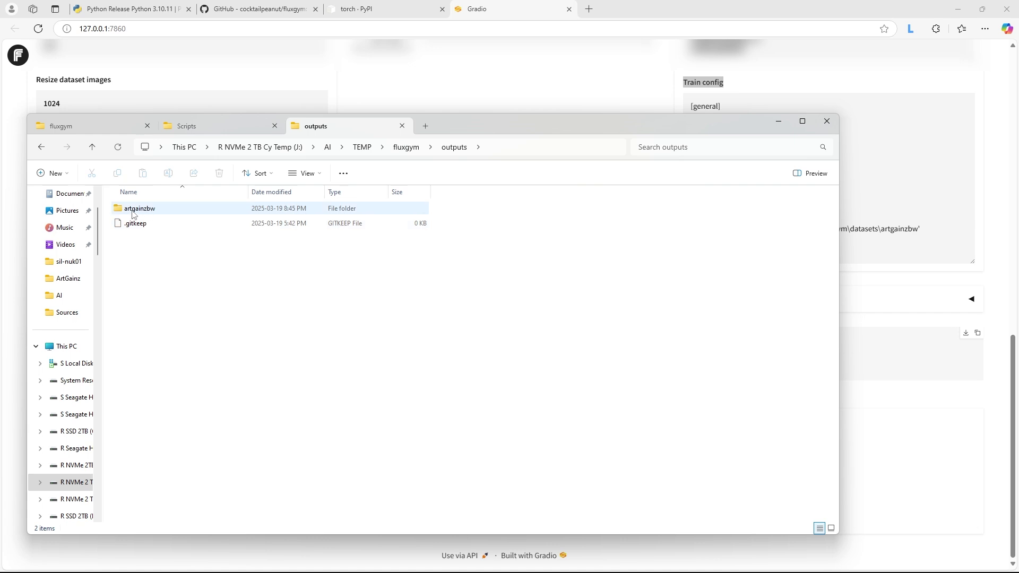
double_click(154, 210)
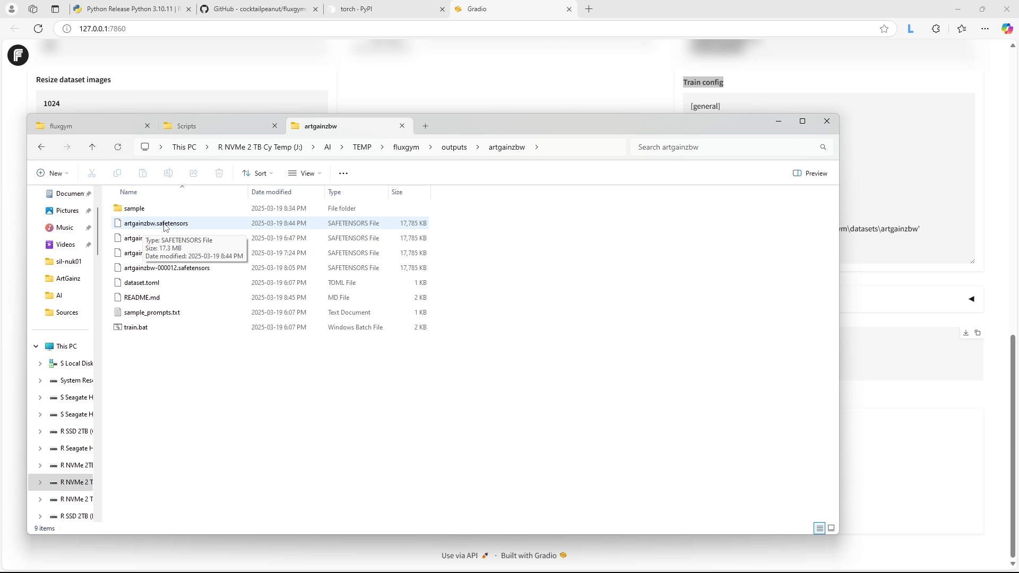
double_click(141, 211)
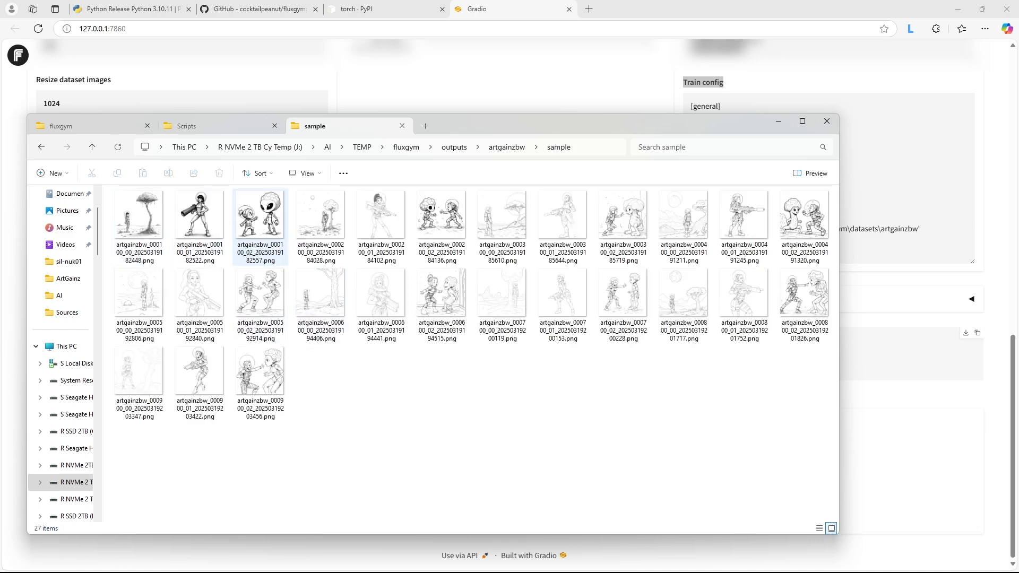
left_click(779, 121)
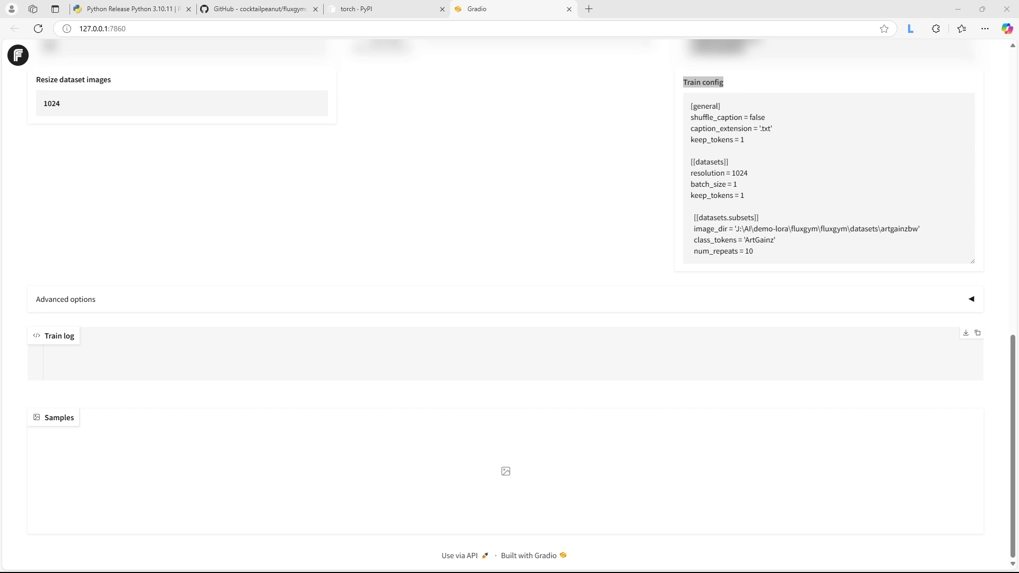
key("alt+Tab")
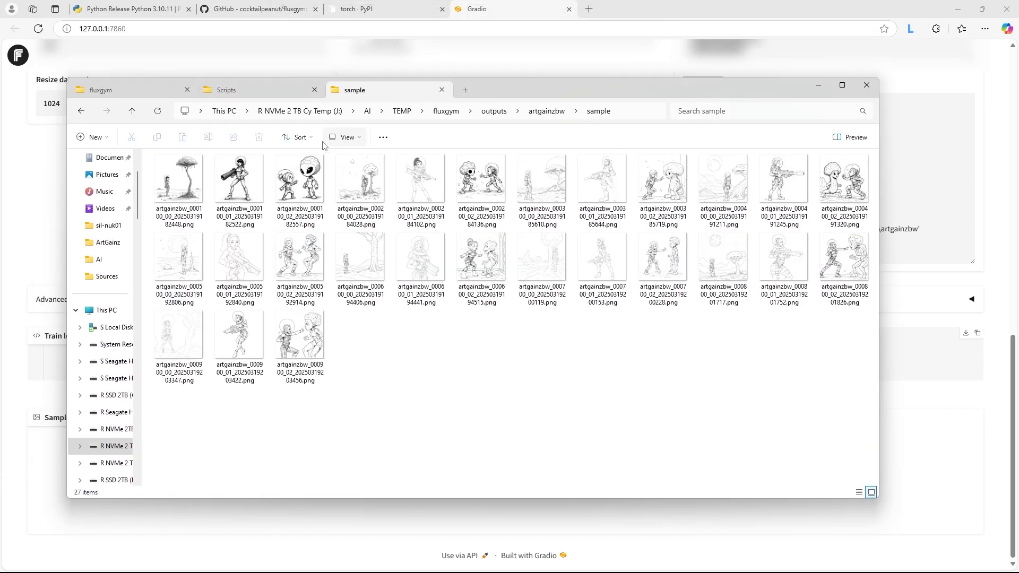
Turn on File Explorer's preview pane and widen it beside the sample thumbnails.
left_click(179, 177)
left_click(854, 137)
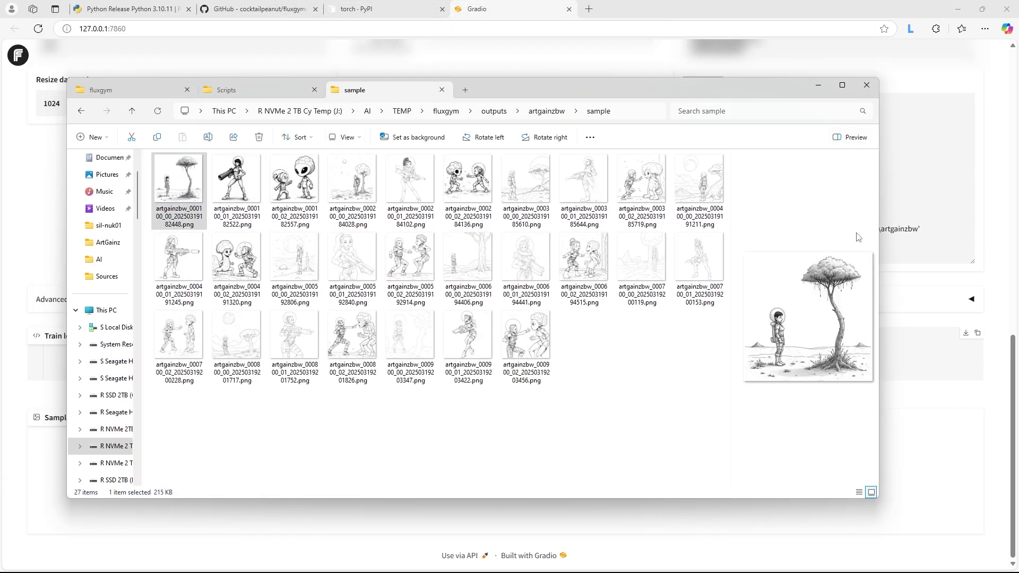
left_click_drag(492, 235, 443, 235)
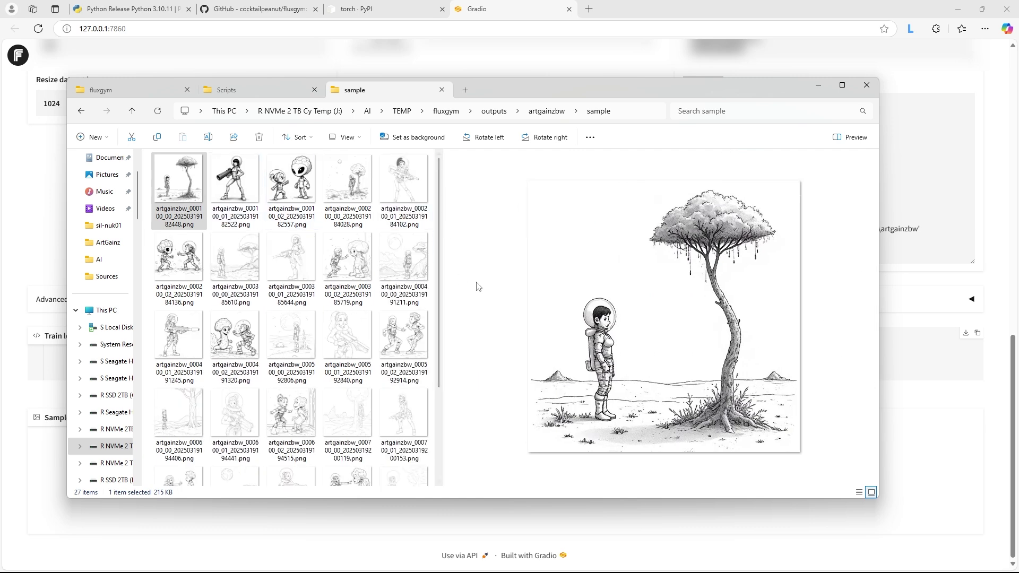
Preview the first row of samples: astronaut and tree, girl with big gun, alien, moon, rifle.
left_click(180, 192)
left_click(229, 186)
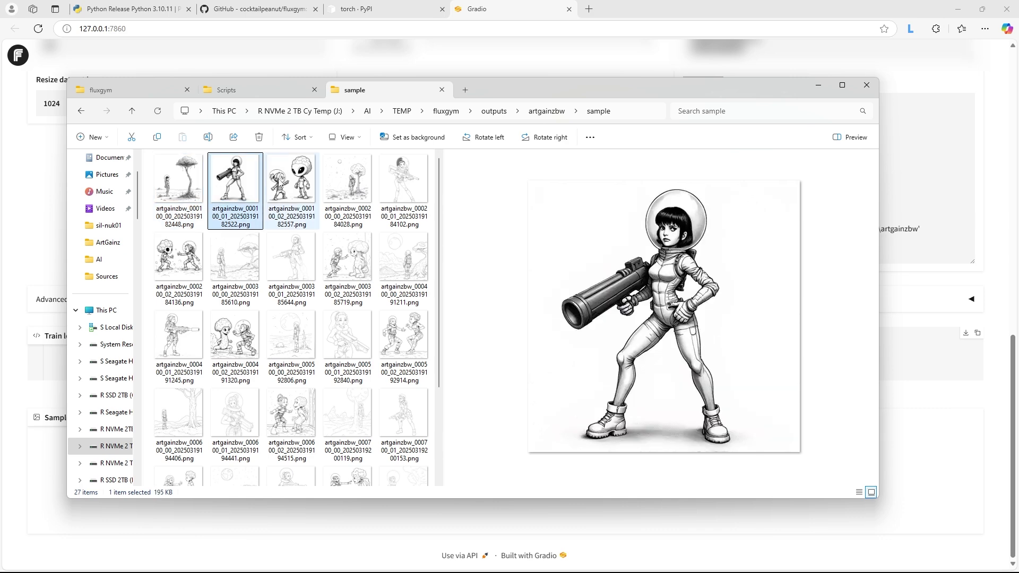
left_click(281, 182)
left_click(252, 187)
left_click(180, 188)
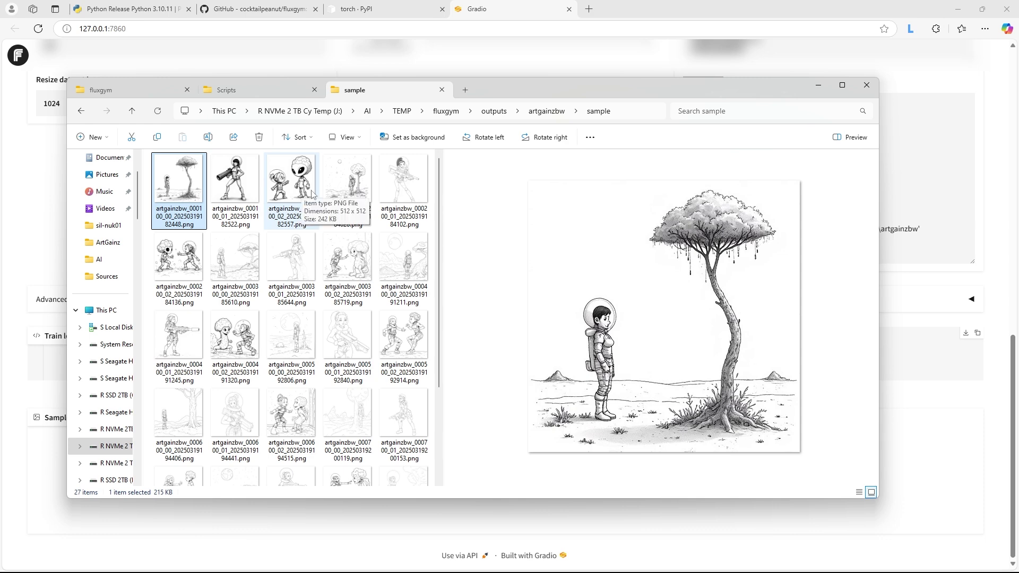
left_click(330, 194)
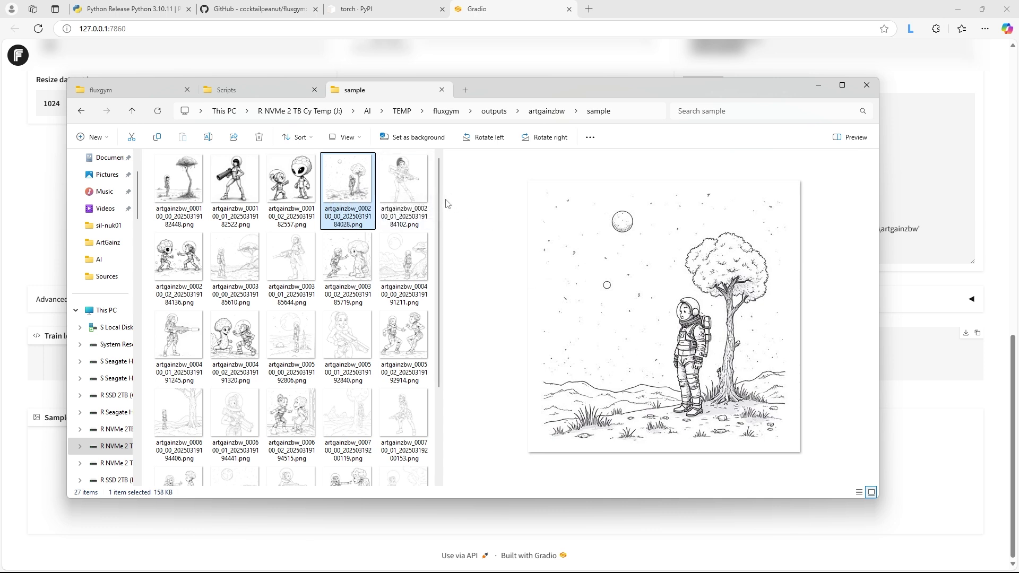
left_click(404, 183)
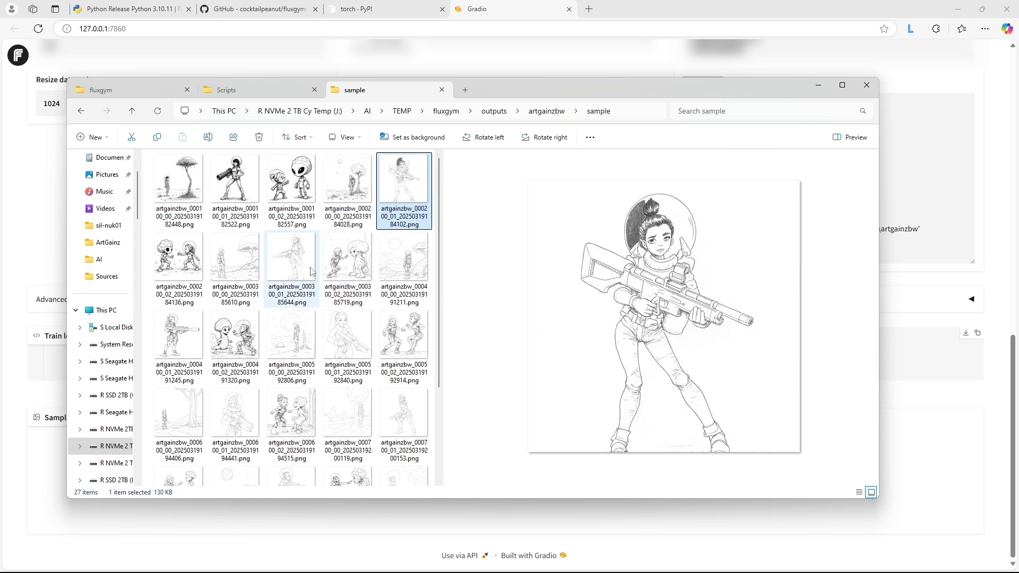
Preview the remaining samples, including the alien and girl, headphones woman and two astronauts meeting.
left_click(173, 254)
left_click(236, 252)
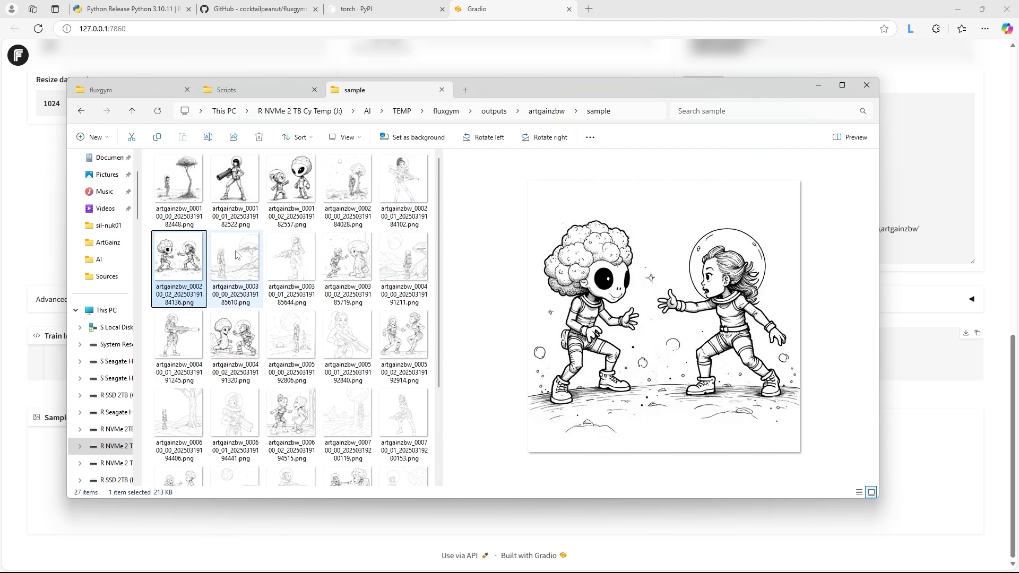
left_click(283, 258)
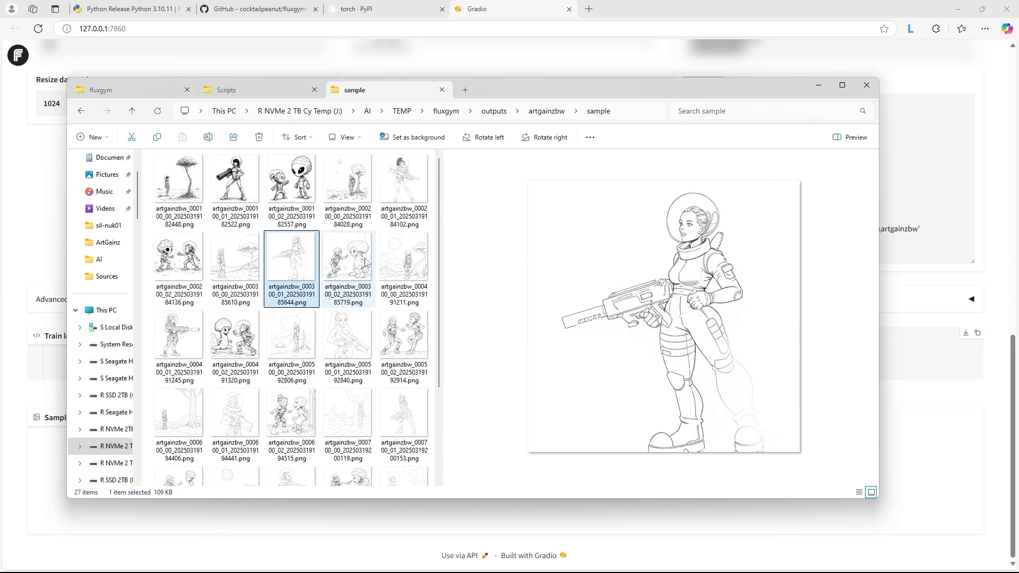
left_click(339, 263)
left_click(399, 264)
left_click(200, 330)
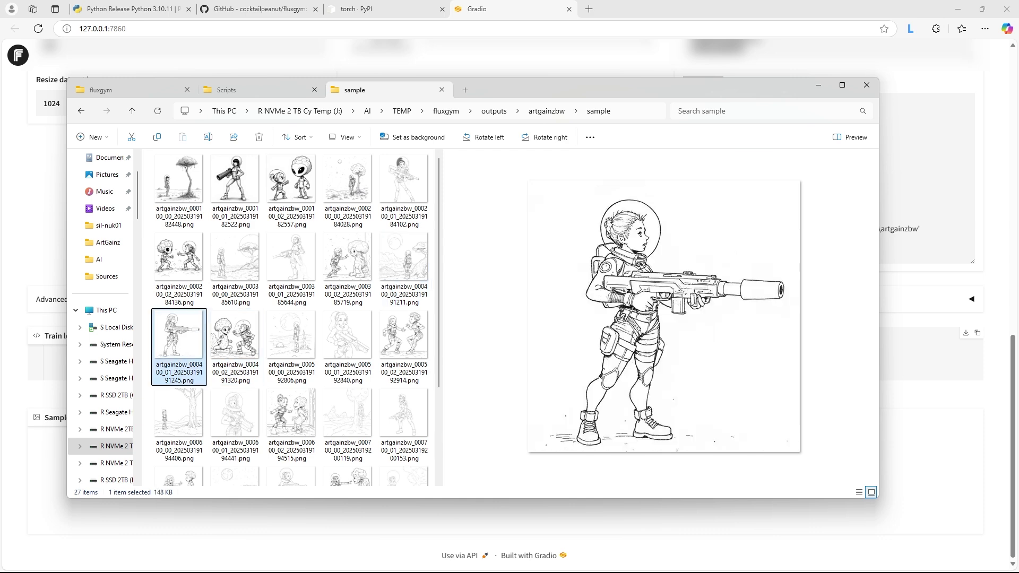
left_click(236, 334)
left_click(292, 334)
left_click(348, 335)
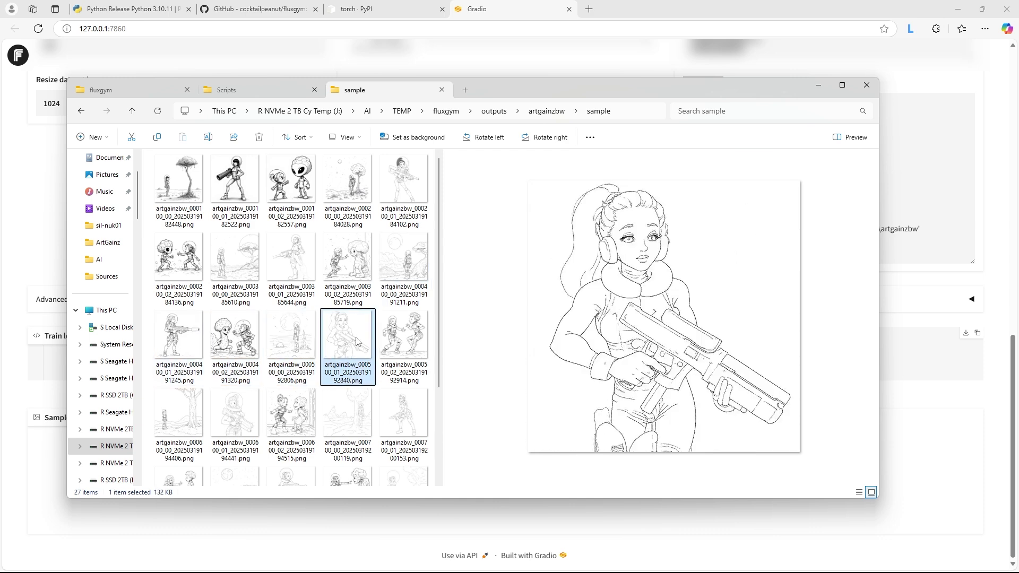
left_click(412, 346)
scroll(412, 346, "down", 2)
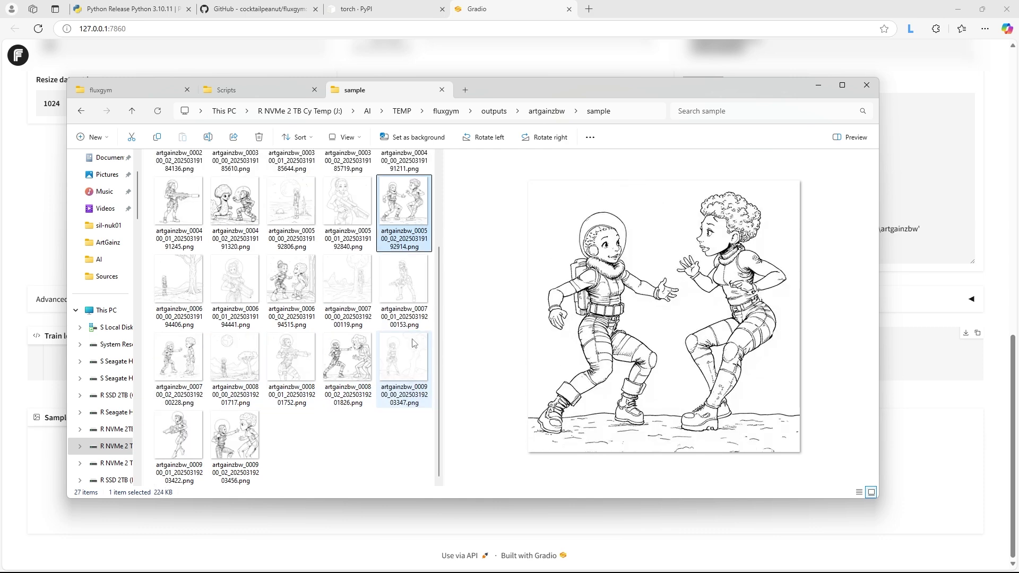
left_click(226, 433)
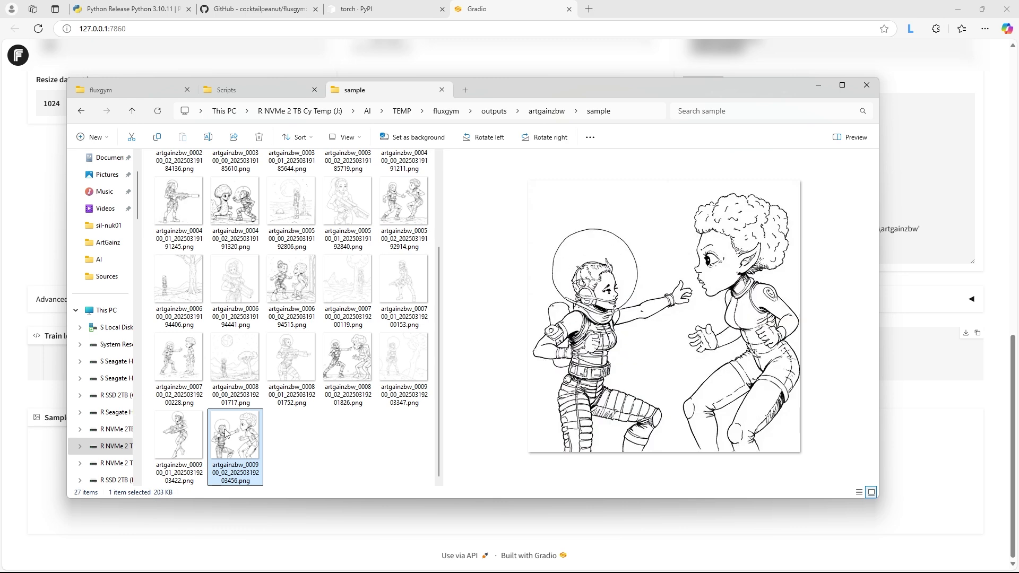
left_click(184, 435)
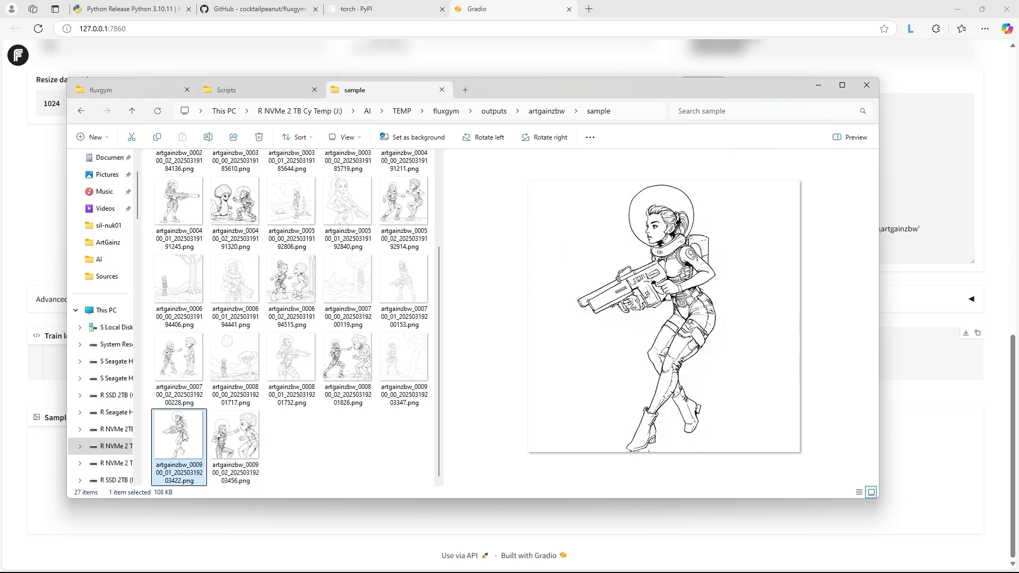
left_click(409, 374)
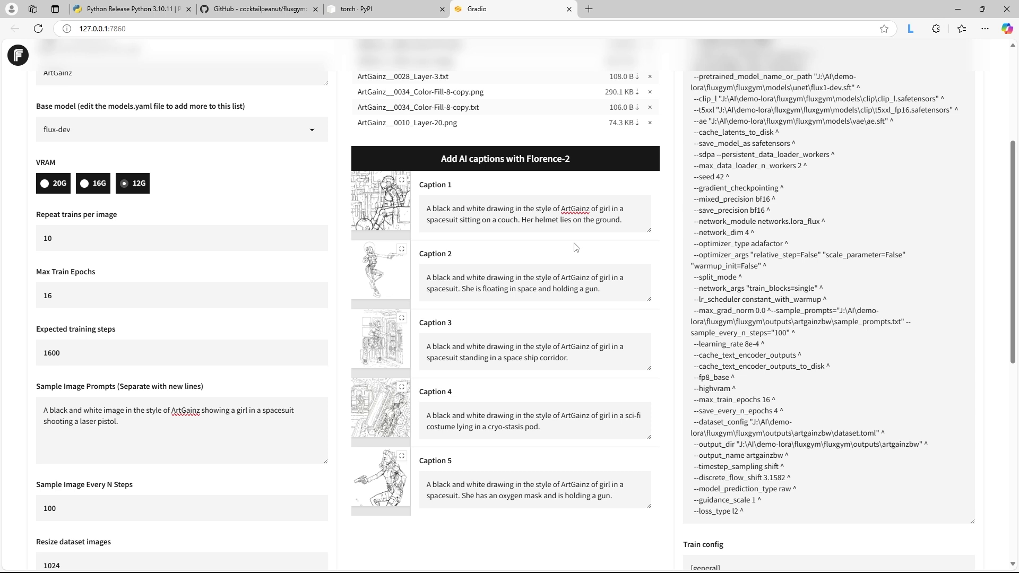
Scroll back up the Fluxgym page to the dataset captions and training script.
scroll(576, 248, "up", 1)
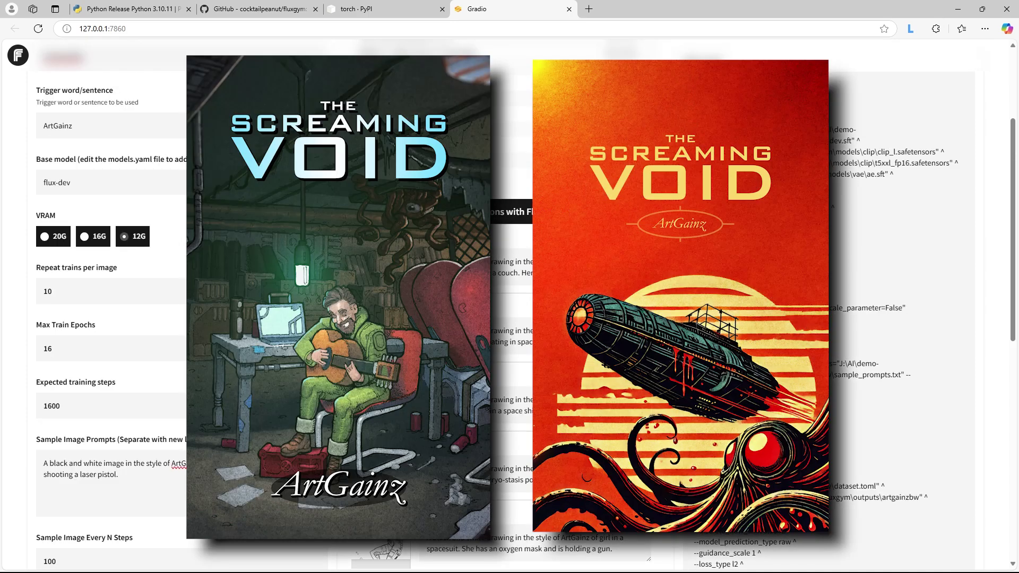